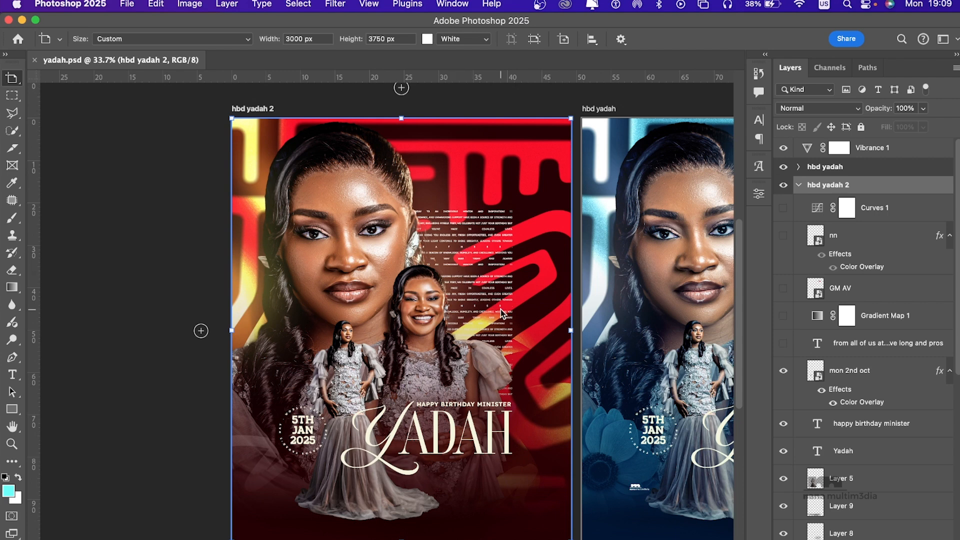
Step: Examine the finished red and blue birthday flyer artboards side by side, including the logo area on the blue one
{"action": "scroll", "coordinate": [386, 302], "scroll_direction": "right", "scroll_amount": 3}
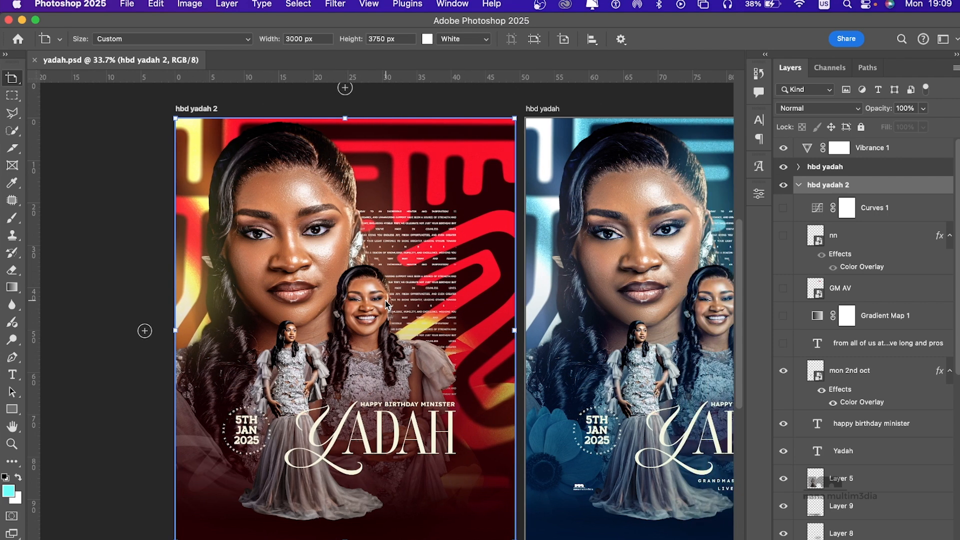
{"action": "scroll", "coordinate": [386, 303], "scroll_direction": "right", "scroll_amount": 1}
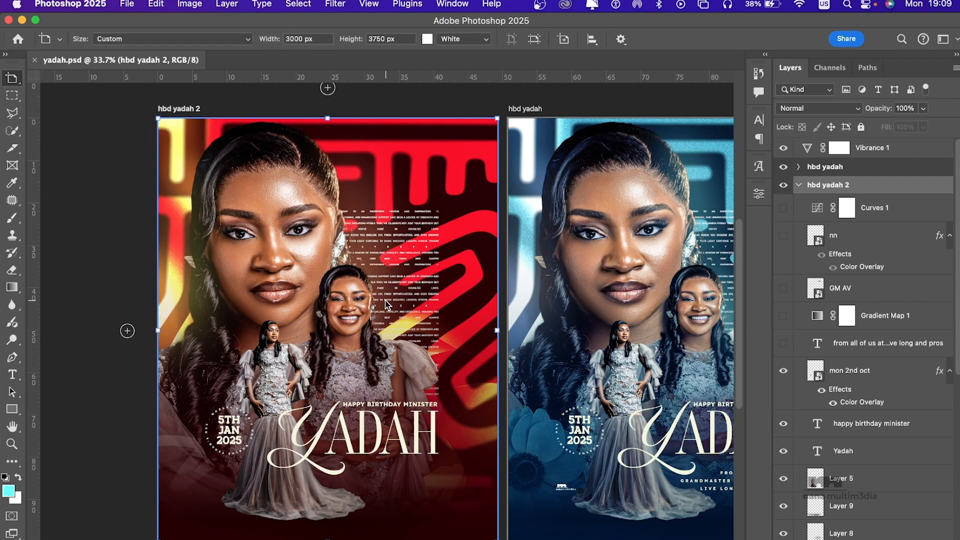
{"action": "scroll", "coordinate": [385, 301], "scroll_direction": "right", "scroll_amount": 6}
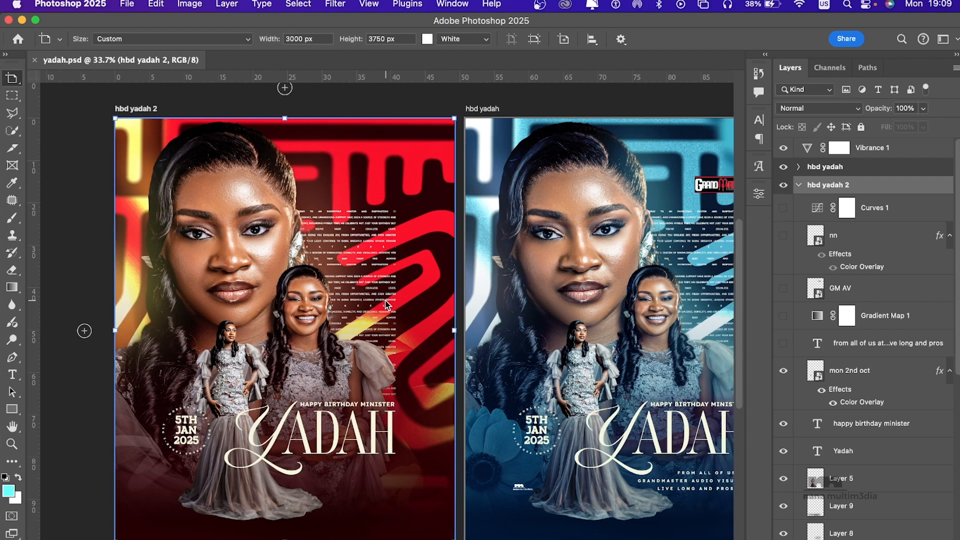
{"action": "scroll", "coordinate": [385, 300], "scroll_direction": "right", "scroll_amount": 4}
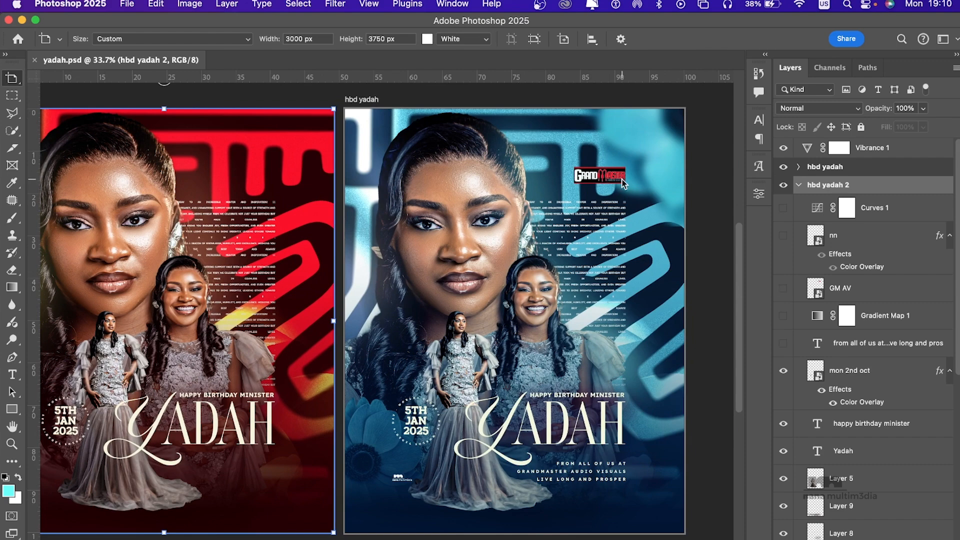
{"action": "scroll", "coordinate": [623, 181], "scroll_direction": "up", "scroll_amount": 5}
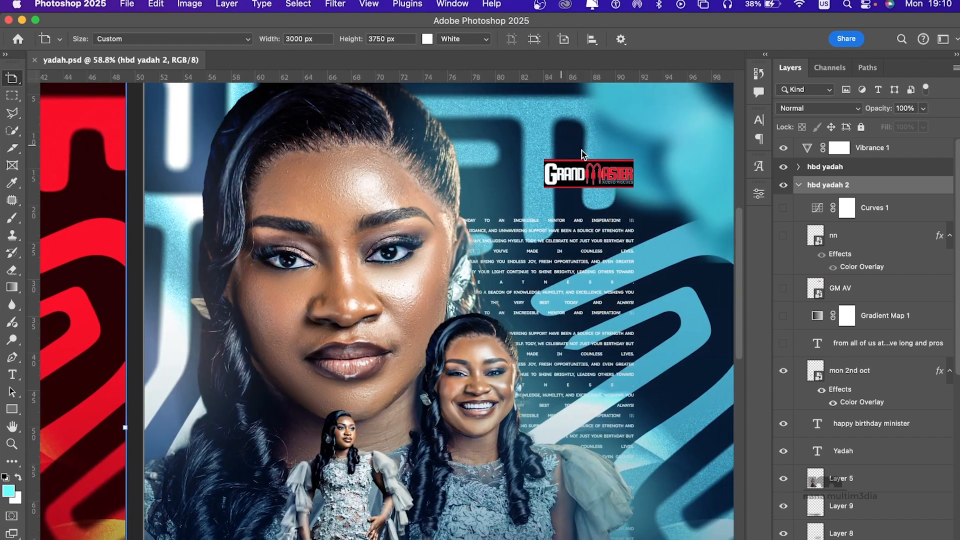
{"action": "scroll", "coordinate": [589, 194], "scroll_direction": "down", "scroll_amount": 4}
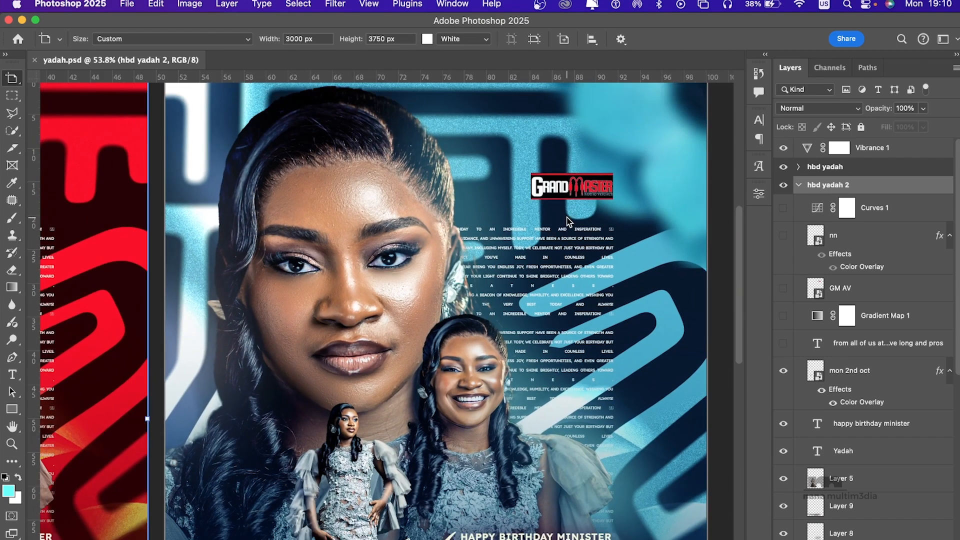
{"action": "scroll", "coordinate": [563, 229], "scroll_direction": "down", "scroll_amount": 3}
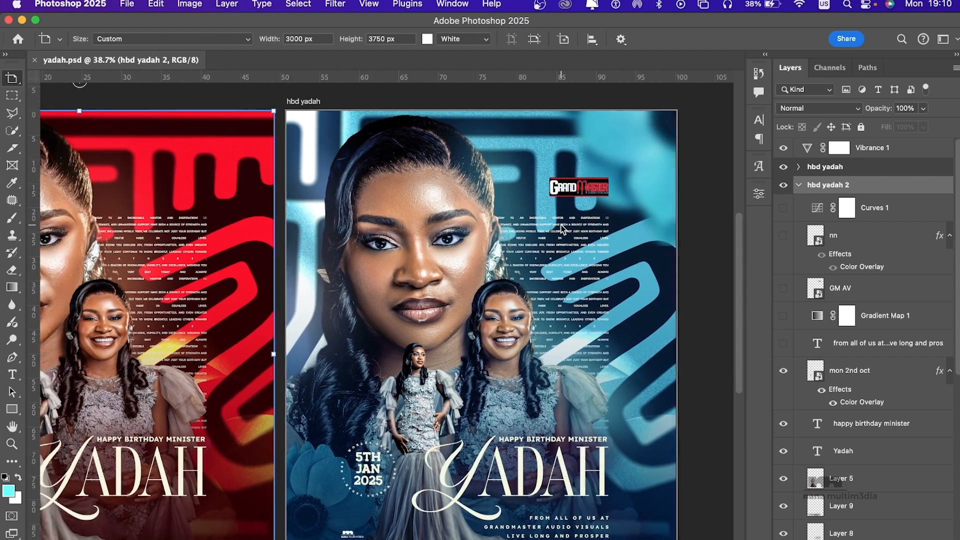
{"action": "scroll", "coordinate": [554, 245], "scroll_direction": "left", "scroll_amount": 5}
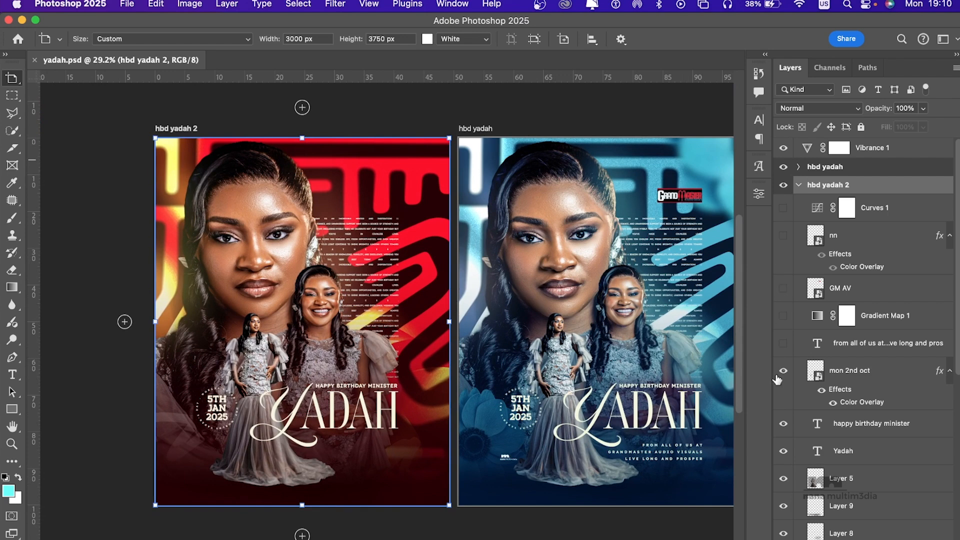
Step: Hide every layer inside the hbd yadah 2 and hbd yadah artboards, keeping the hbd yadah 2 artboard itself visible
{"action": "left_click_drag", "start_coordinate": [783, 371], "coordinate": [784, 538]}
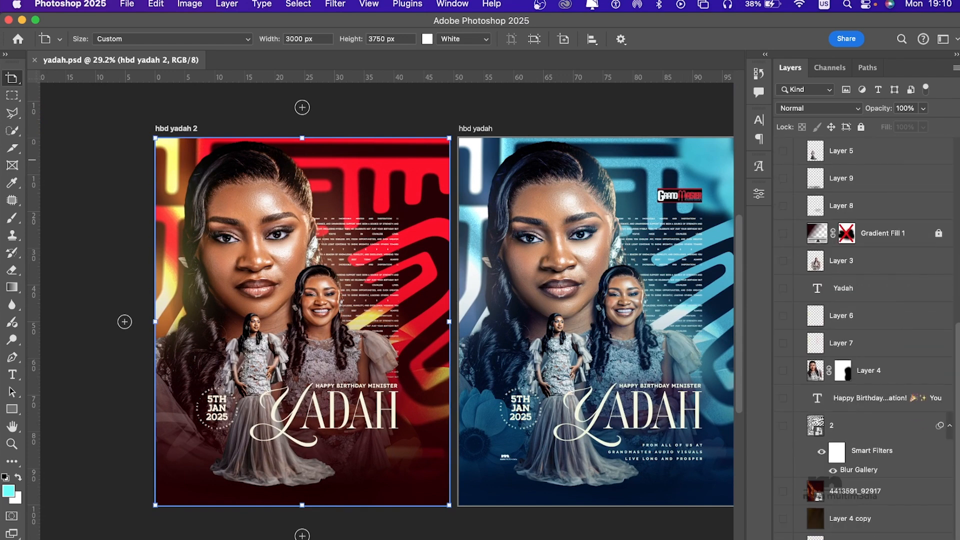
{"action": "scroll", "coordinate": [847, 281], "scroll_direction": "up", "scroll_amount": 10}
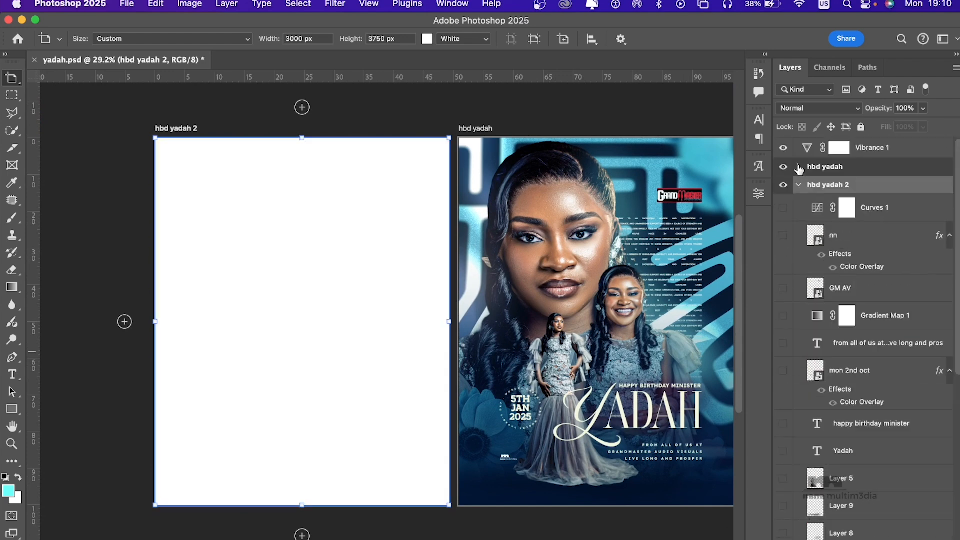
{"action": "left_click", "coordinate": [798, 168]}
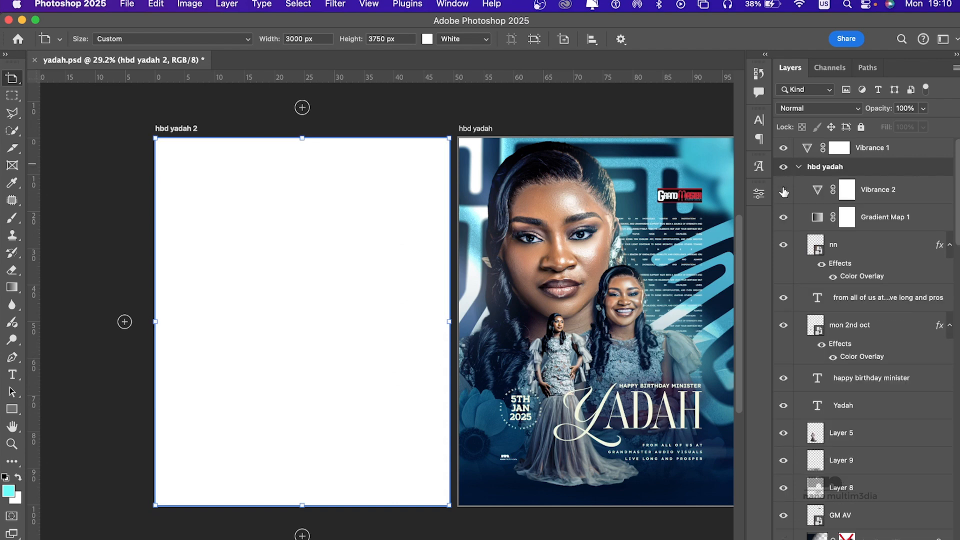
{"action": "left_click_drag", "start_coordinate": [784, 192], "coordinate": [803, 445]}
{"action": "left_click_drag", "start_coordinate": [795, 355], "coordinate": [783, 539]}
{"action": "scroll", "coordinate": [822, 316], "scroll_direction": "up", "scroll_amount": 10}
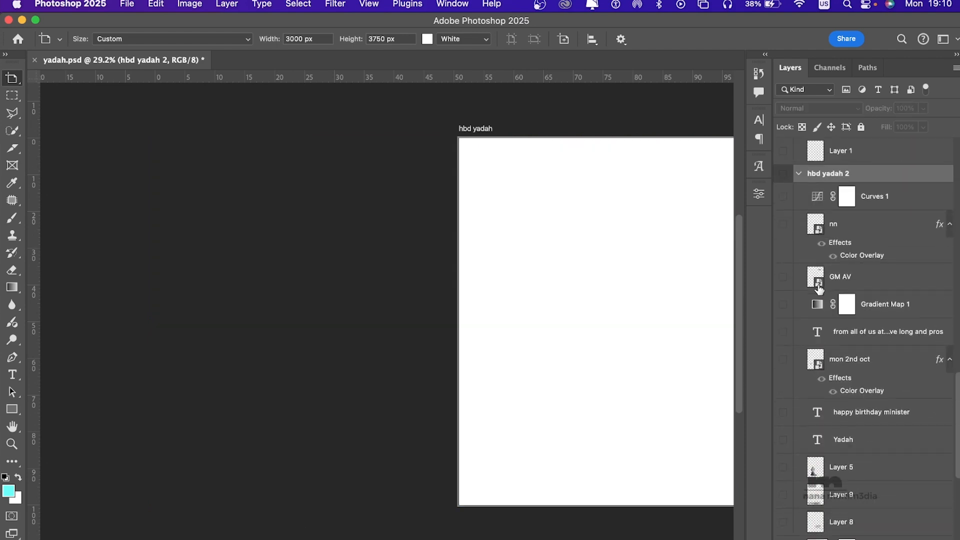
{"action": "left_click", "coordinate": [783, 205]}
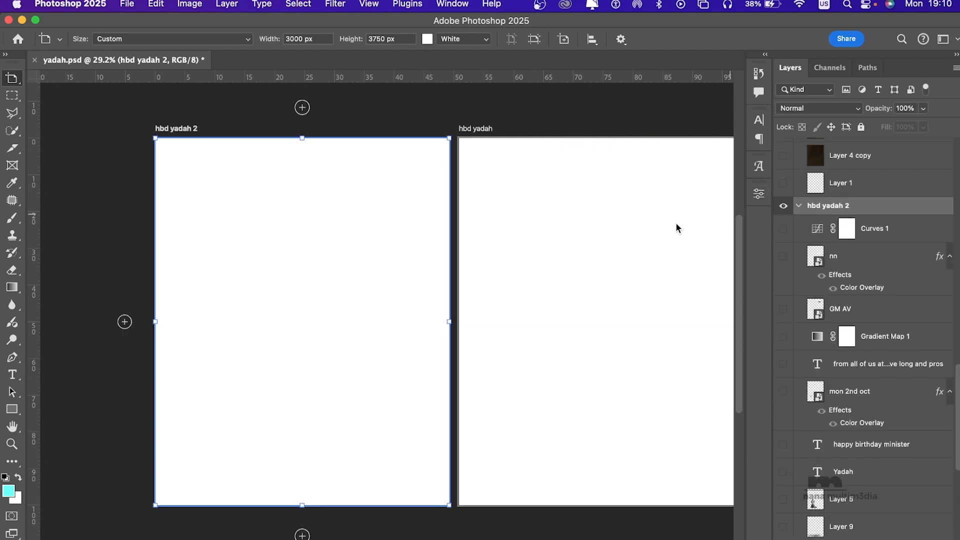
Step: Collapse the hbd yadah artboard's layer list and hide that artboard
{"action": "scroll", "coordinate": [544, 252], "scroll_direction": "left", "scroll_amount": 3}
{"action": "key", "text": "super+plus"}
{"action": "key", "text": "super+plus"}
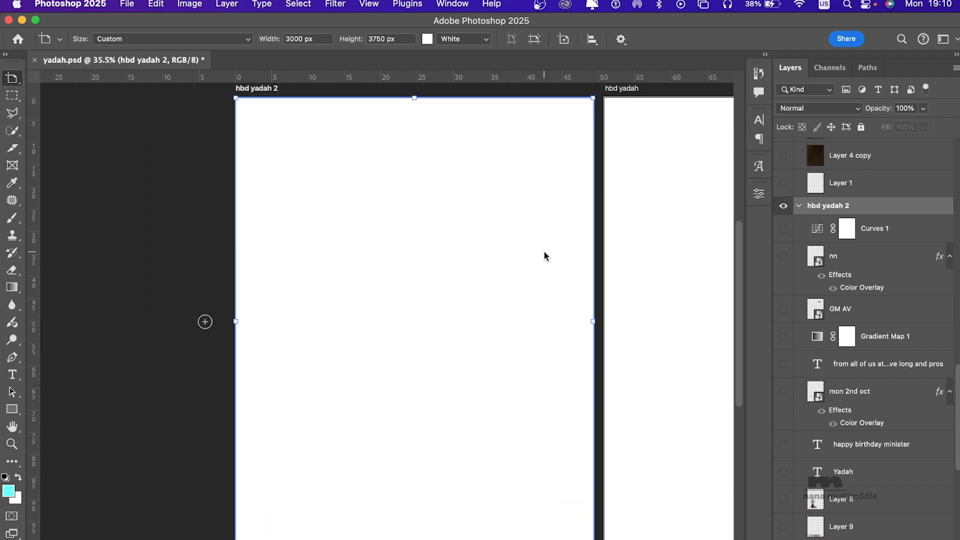
{"action": "scroll", "coordinate": [544, 251], "scroll_direction": "right", "scroll_amount": 2}
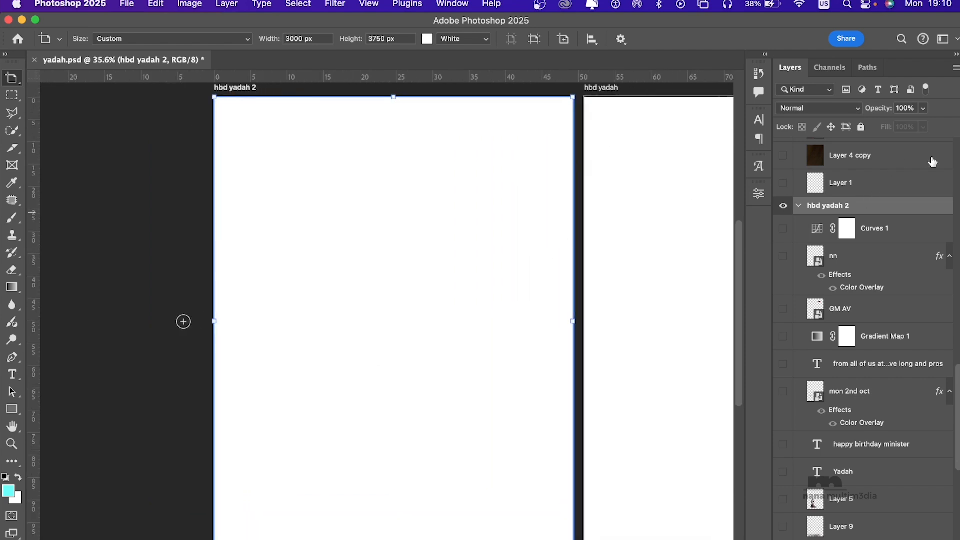
{"action": "scroll", "coordinate": [933, 161], "scroll_direction": "down", "scroll_amount": 5}
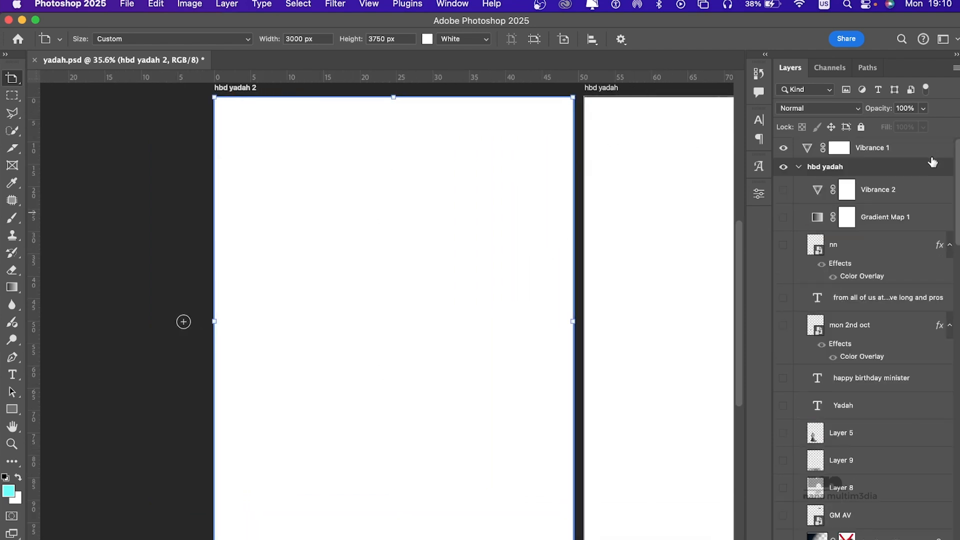
{"action": "left_click", "coordinate": [798, 168]}
{"action": "left_click", "coordinate": [786, 168]}
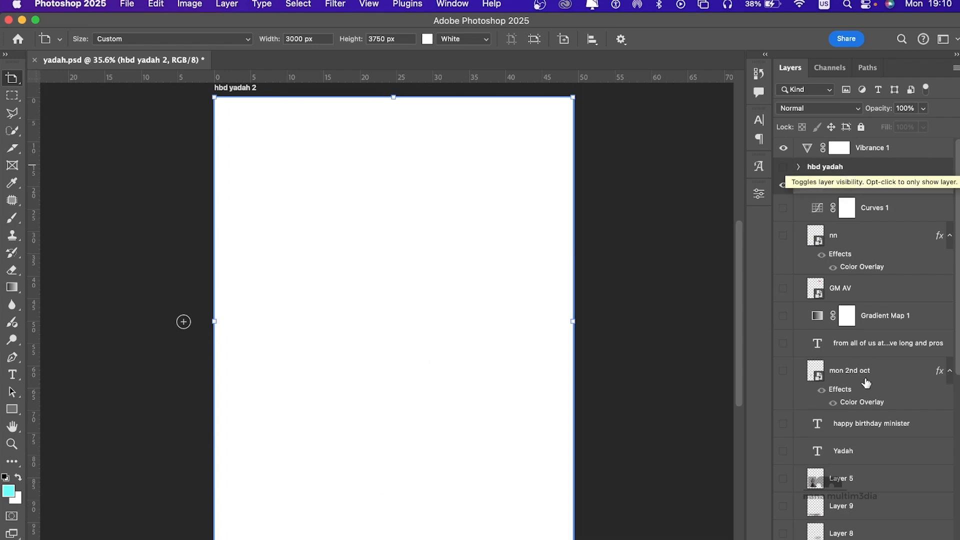
Step: Delete the empty Layer 1 in the hbd yadah 2 artboard and show the dark brown Layer 4 copy
{"action": "scroll", "coordinate": [850, 384], "scroll_direction": "down", "scroll_amount": 8}
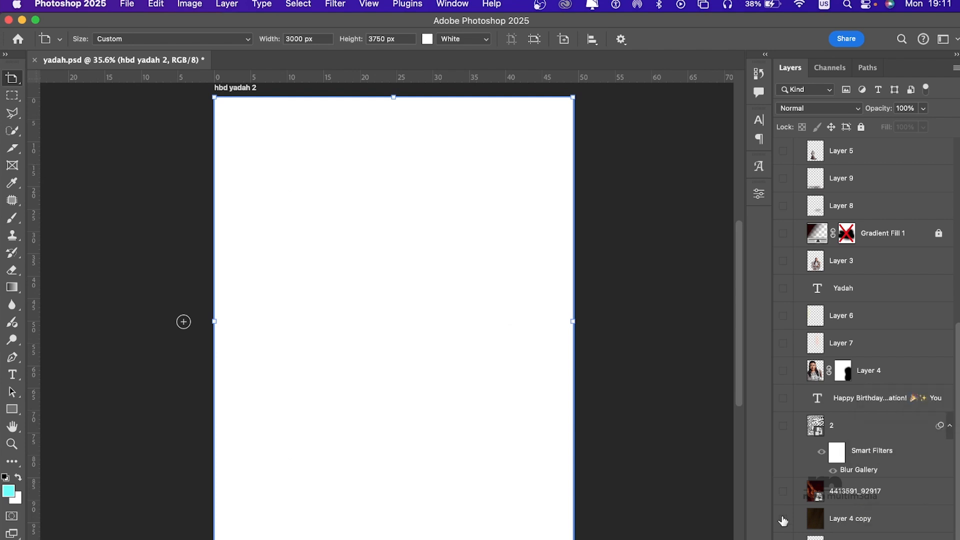
{"action": "left_click", "coordinate": [861, 539]}
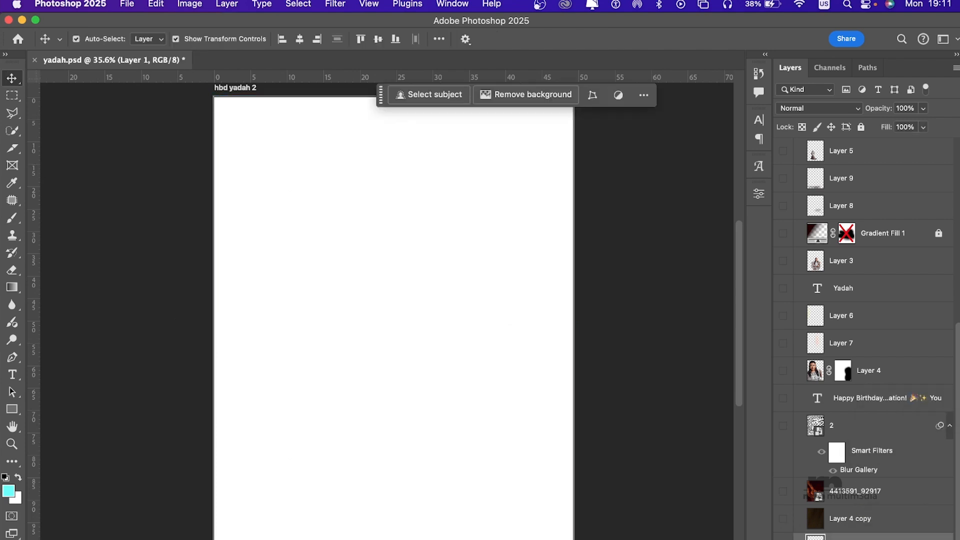
{"action": "key", "text": "Delete"}
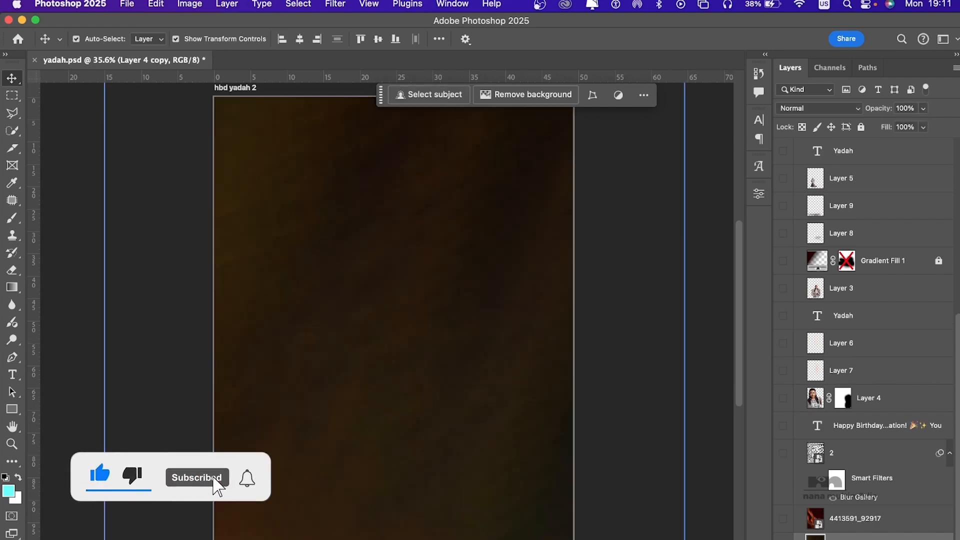
Step: Try scaling Layer 4 copy down to 63.83% over the artboard, and undo the transform
{"action": "key", "text": "super+minus"}
{"action": "scroll", "coordinate": [619, 345], "scroll_direction": "down", "scroll_amount": 5}
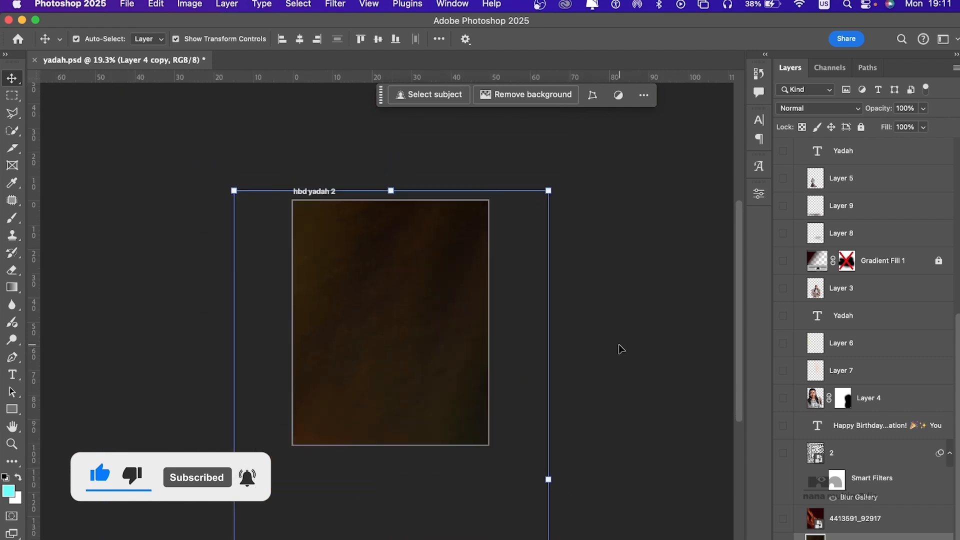
{"action": "left_click_drag", "start_coordinate": [495, 434], "coordinate": [398, 274]}
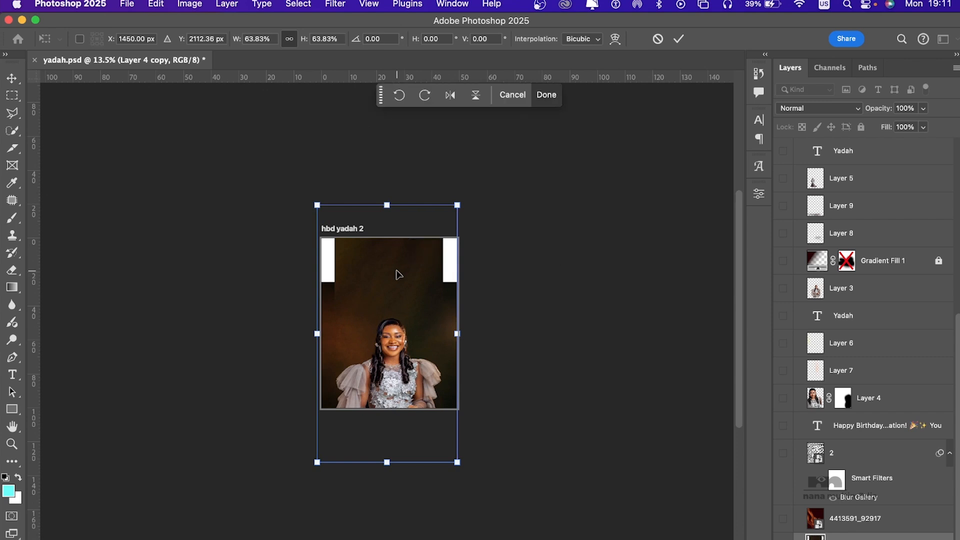
{"action": "right_click", "coordinate": [399, 274]}
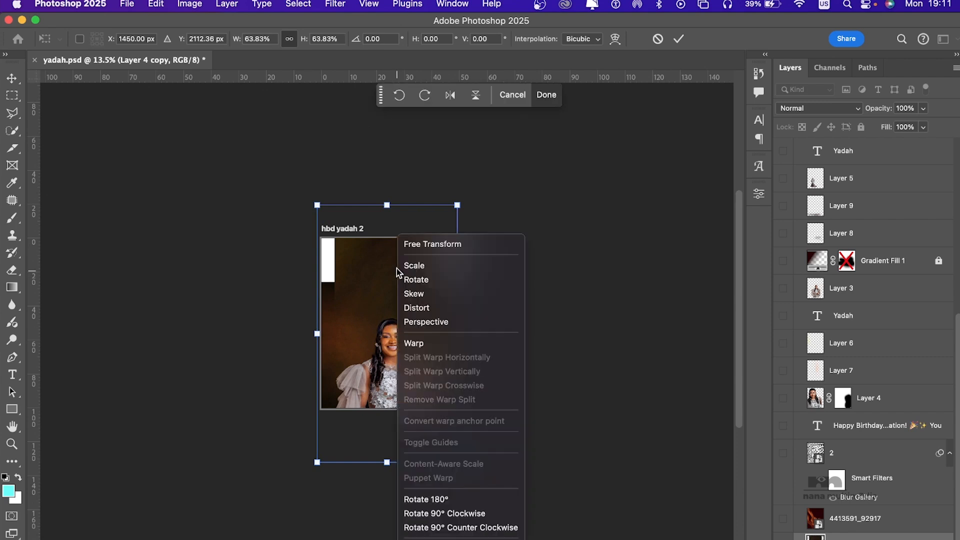
{"action": "left_click", "coordinate": [382, 272]}
{"action": "left_click_drag", "start_coordinate": [375, 275], "coordinate": [381, 389]}
{"action": "key", "text": "super+z"}
{"action": "key", "text": "super+z"}
{"action": "key", "text": "super+z"}
{"action": "key", "text": "super+z"}
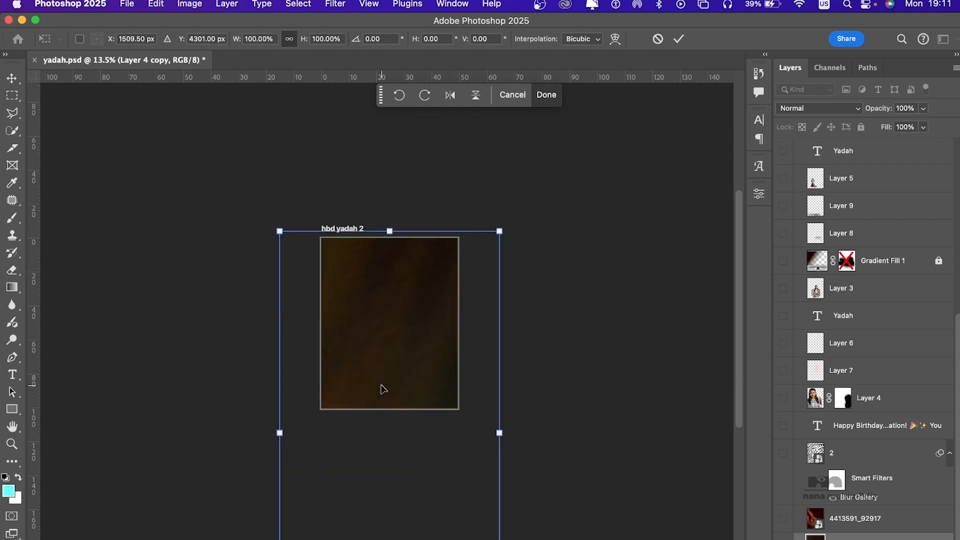
Step: Show the 4413591_92917 orange wave image above the brown background and select it
{"action": "left_click", "coordinate": [784, 520]}
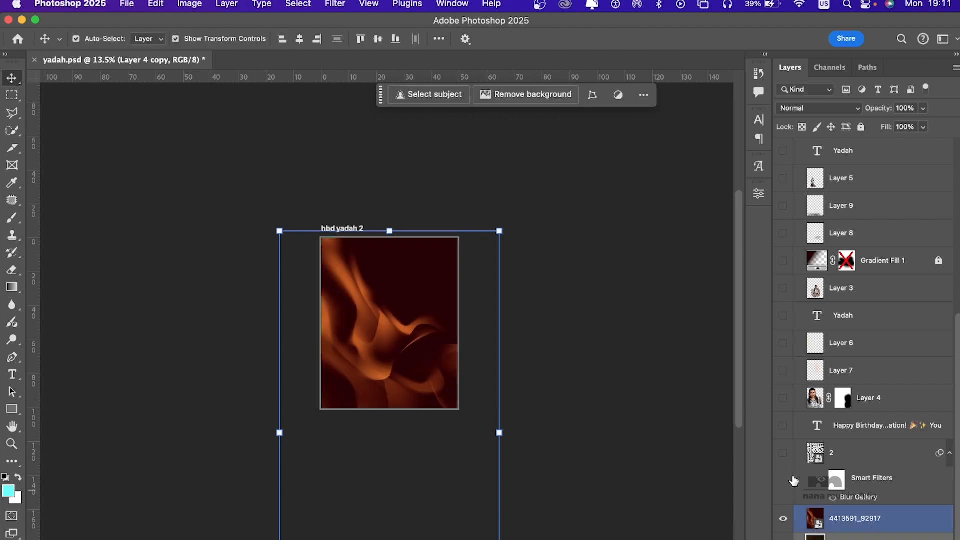
{"action": "left_click", "coordinate": [414, 280]}
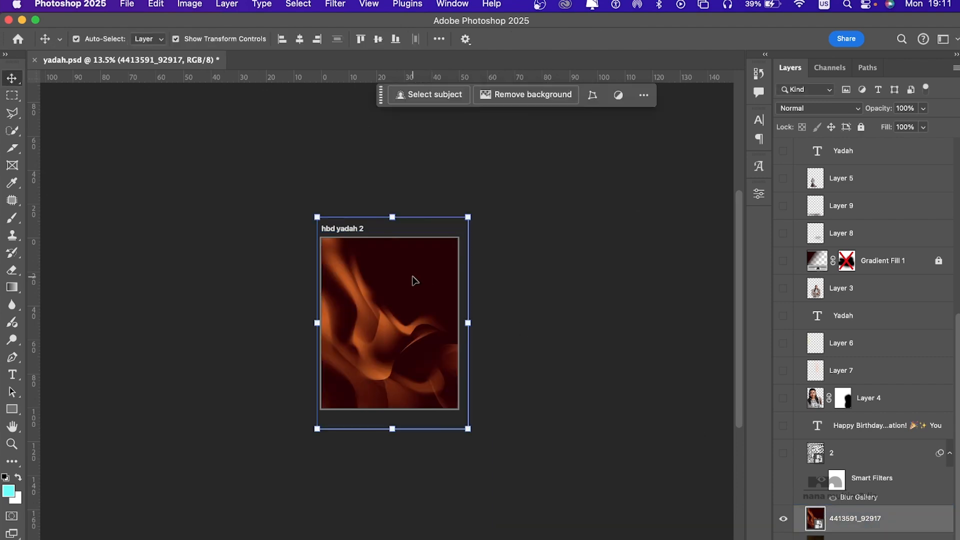
{"action": "scroll", "coordinate": [414, 280], "scroll_direction": "up", "scroll_amount": 5}
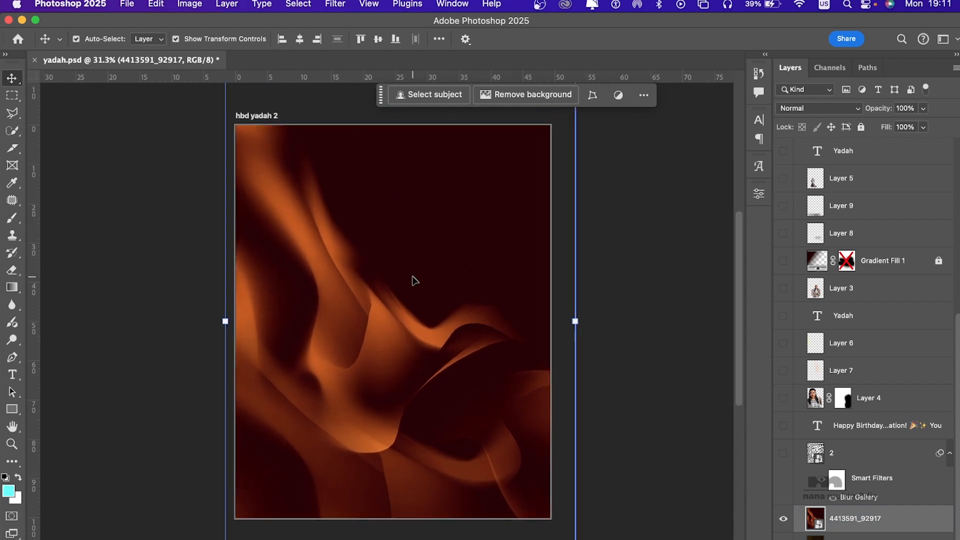
{"action": "scroll", "coordinate": [414, 280], "scroll_direction": "up", "scroll_amount": 1}
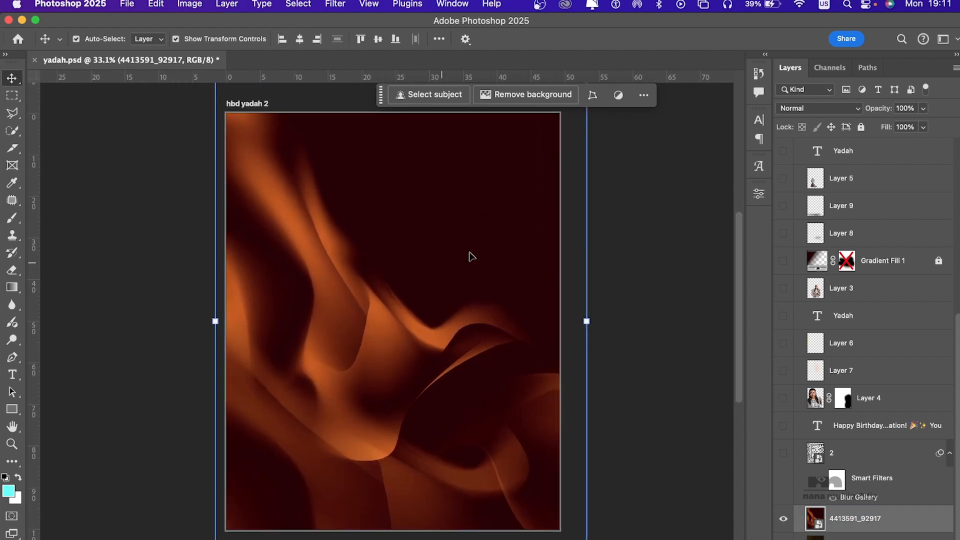
Step: Select the pattern layer named 2 and make it visible over the orange wave image
{"action": "left_click", "coordinate": [866, 461]}
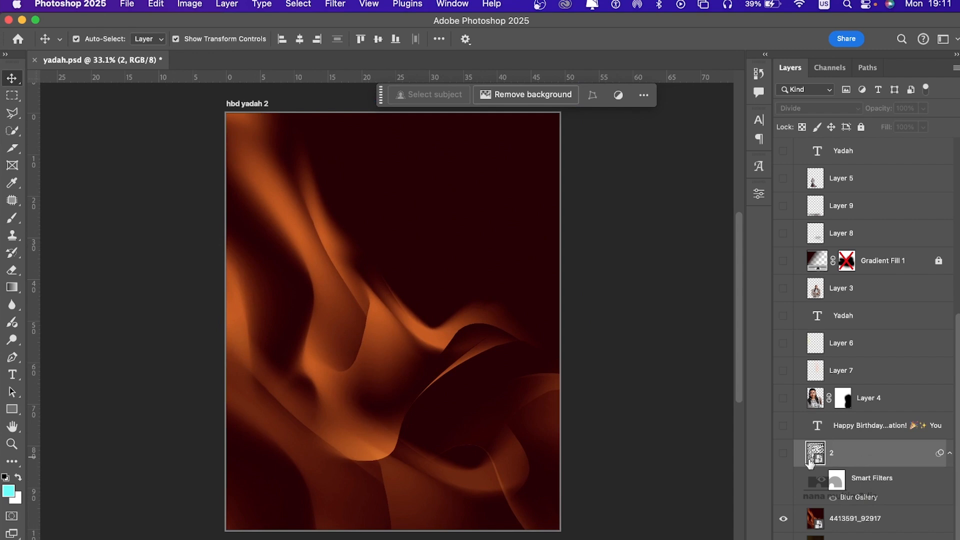
{"action": "left_click", "coordinate": [783, 453]}
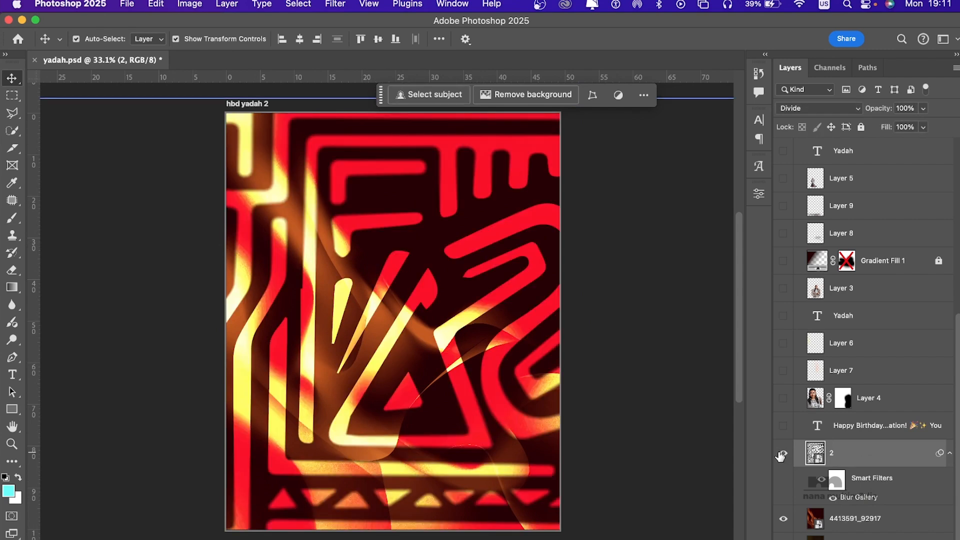
{"action": "left_click", "coordinate": [437, 220]}
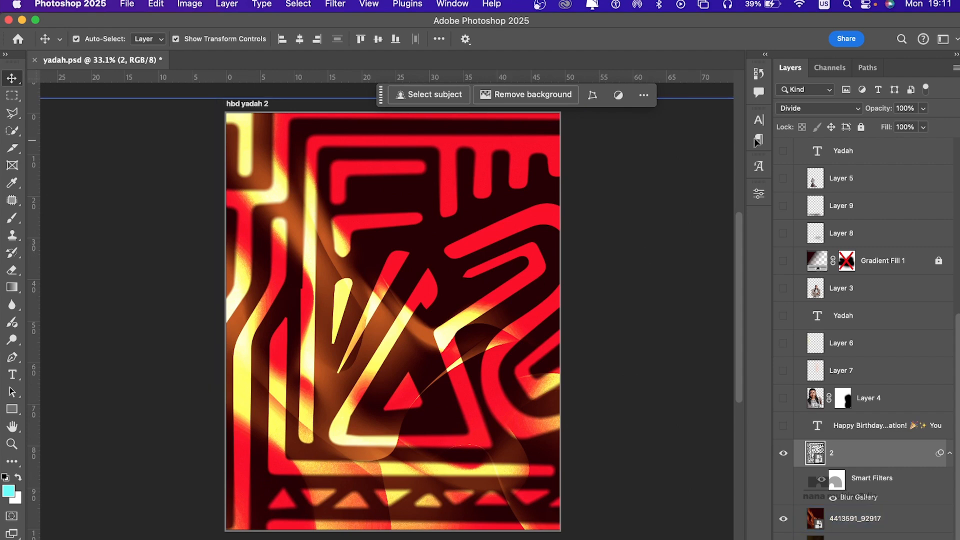
Step: Switch layer 2's blend mode to Normal for comparison and set it back to Divide
{"action": "left_click", "coordinate": [812, 110]}
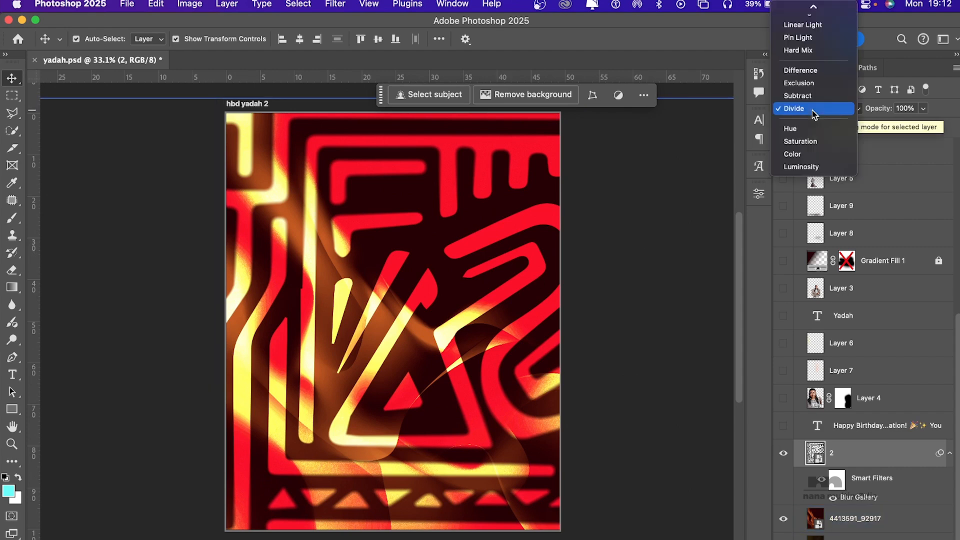
{"action": "left_click", "coordinate": [794, 10]}
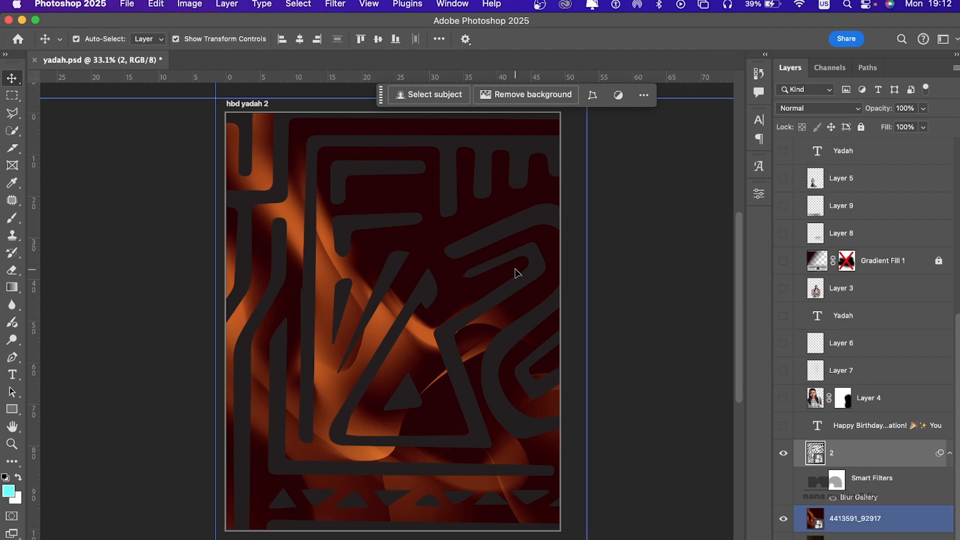
{"action": "left_click", "coordinate": [840, 107]}
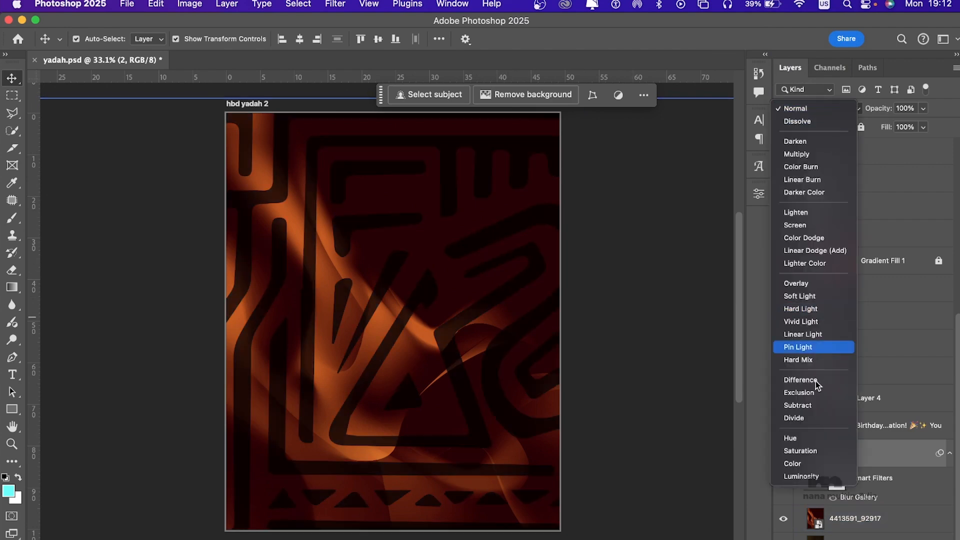
{"action": "left_click", "coordinate": [808, 418]}
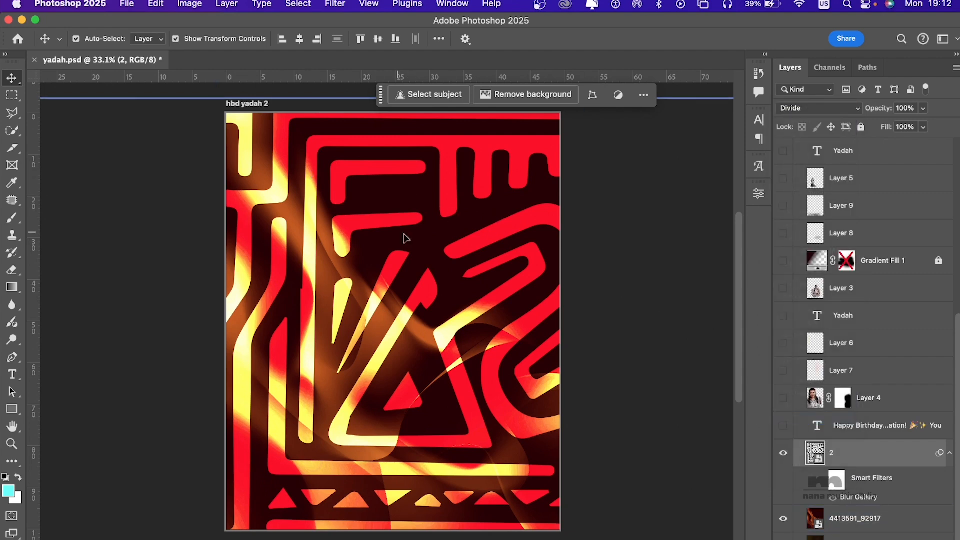
Step: Turn on the smart filters of pattern layer 2
{"action": "left_click", "coordinate": [324, 214]}
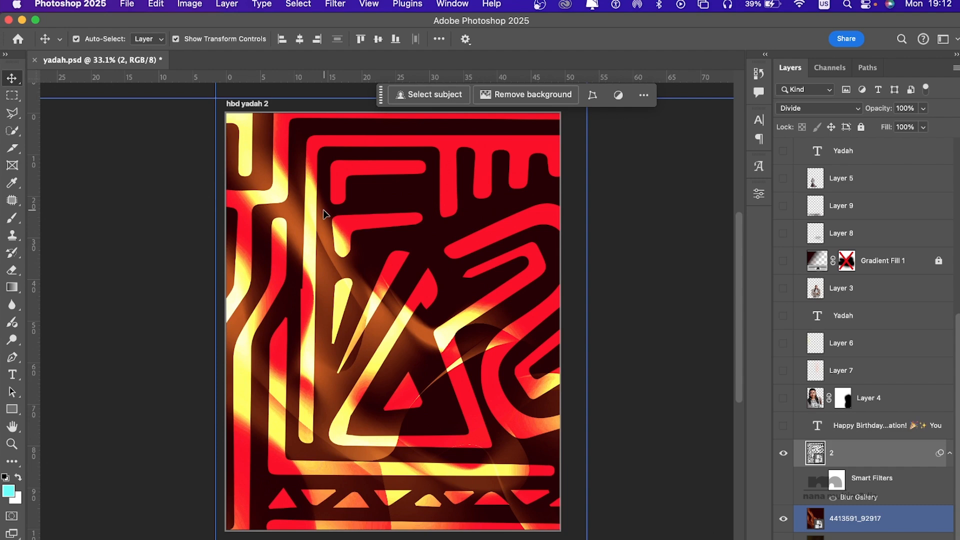
{"action": "left_click", "coordinate": [573, 220]}
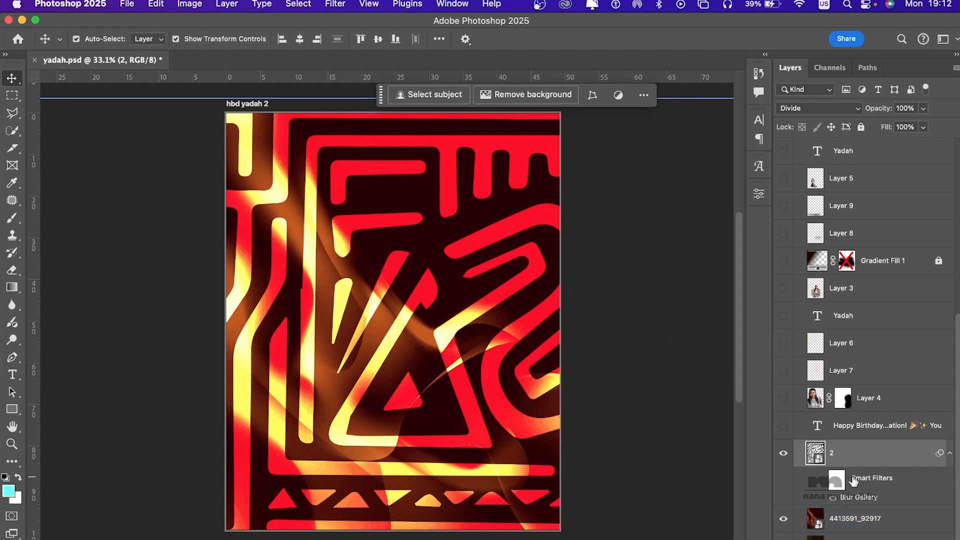
{"action": "left_click", "coordinate": [811, 482]}
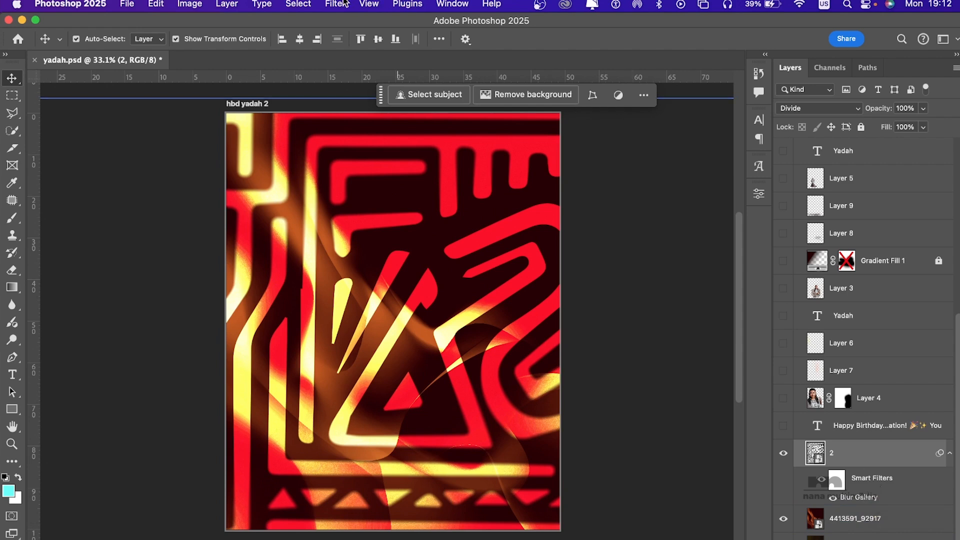
Step: Inspect the Tilt-Shift blur and grain noise settings of layer 2's Blur Gallery filter, and leave without changing them
{"action": "double_click", "coordinate": [861, 497]}
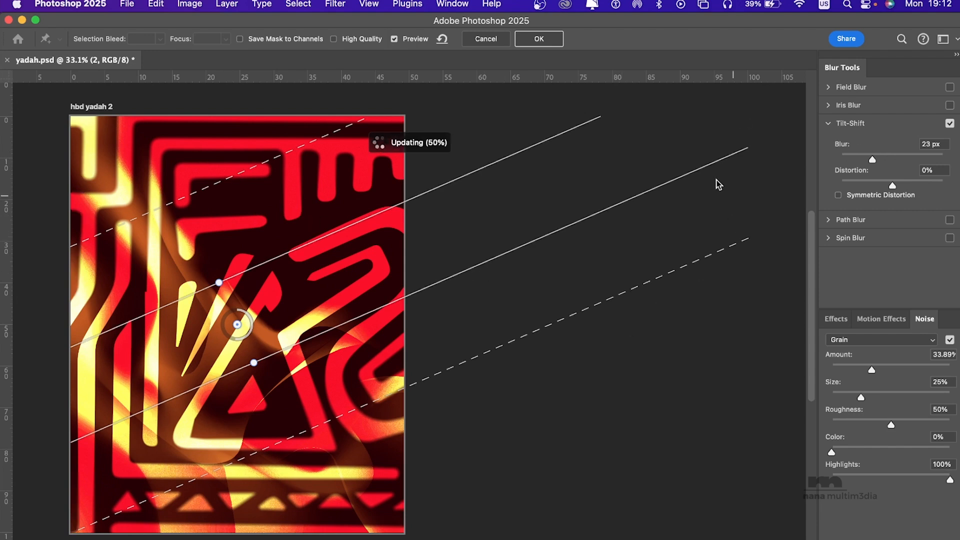
{"action": "scroll", "coordinate": [540, 41], "scroll_direction": "left", "scroll_amount": 2}
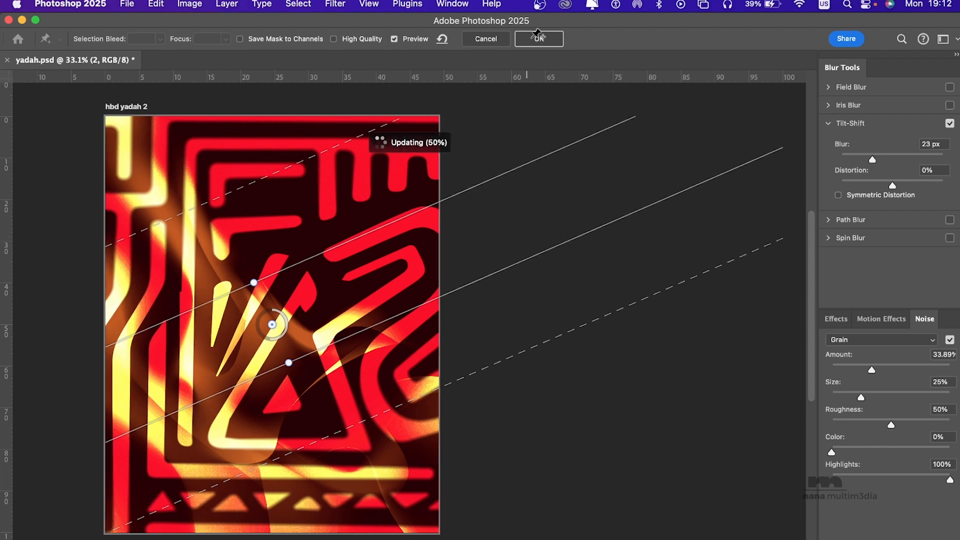
{"action": "left_click", "coordinate": [486, 39]}
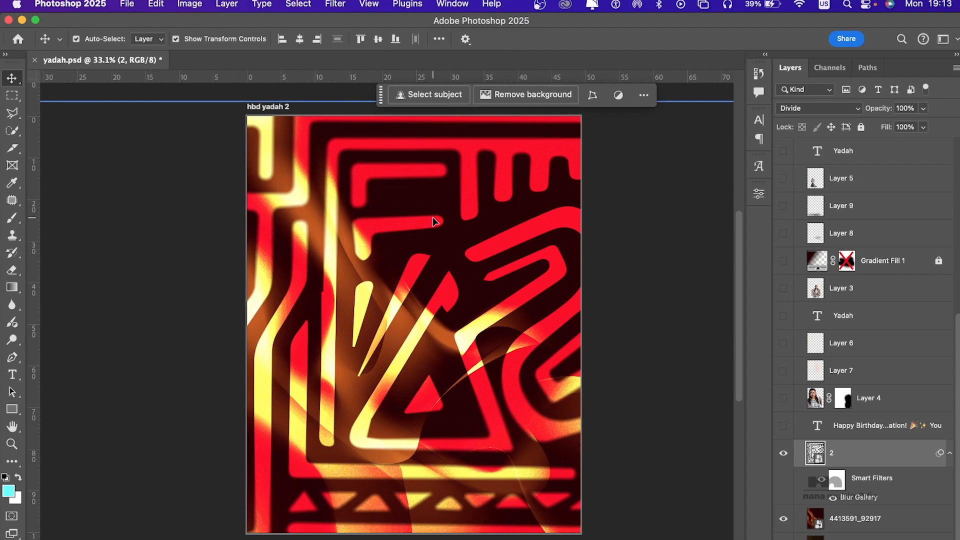
{"action": "right_click", "coordinate": [864, 456]}
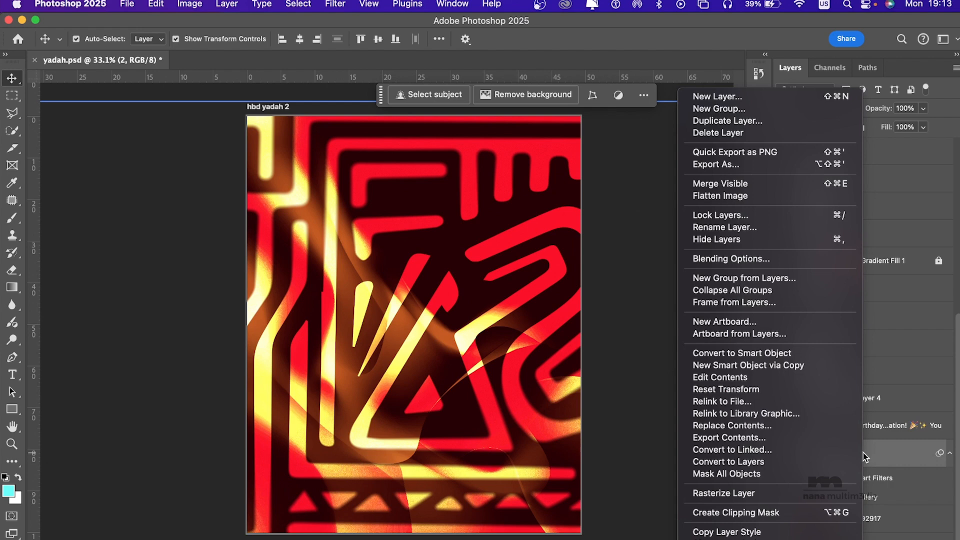
{"action": "left_click", "coordinate": [889, 458]}
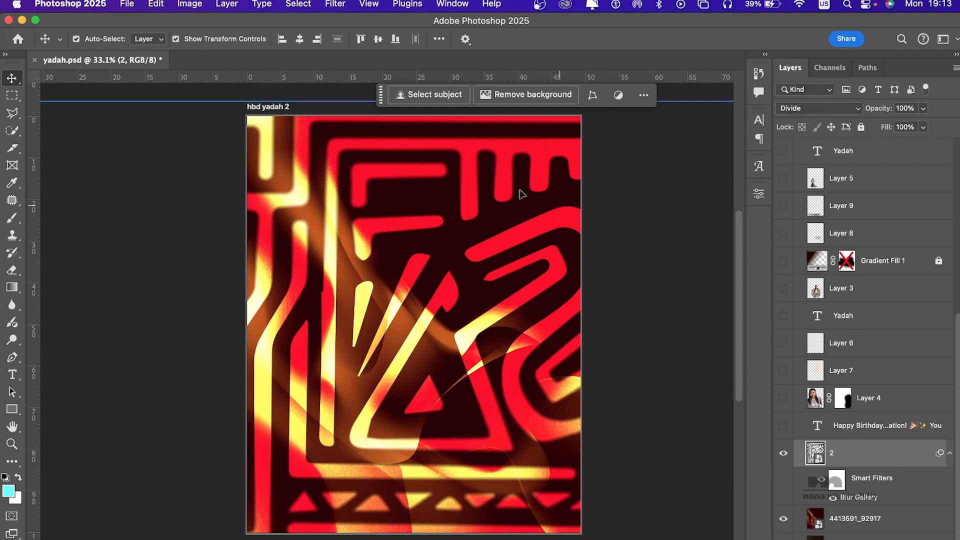
{"action": "left_click", "coordinate": [335, 3]}
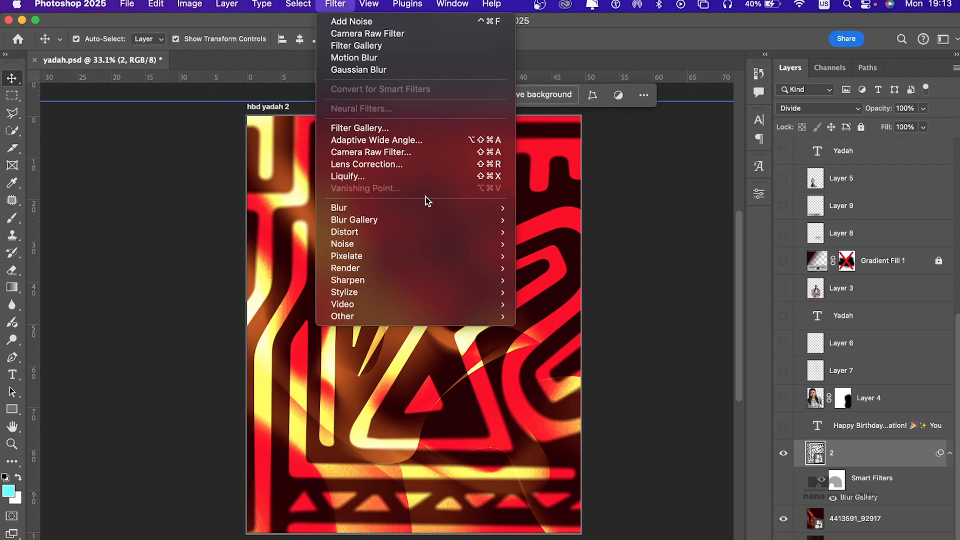
{"action": "mouse_move", "coordinate": [417, 215]}
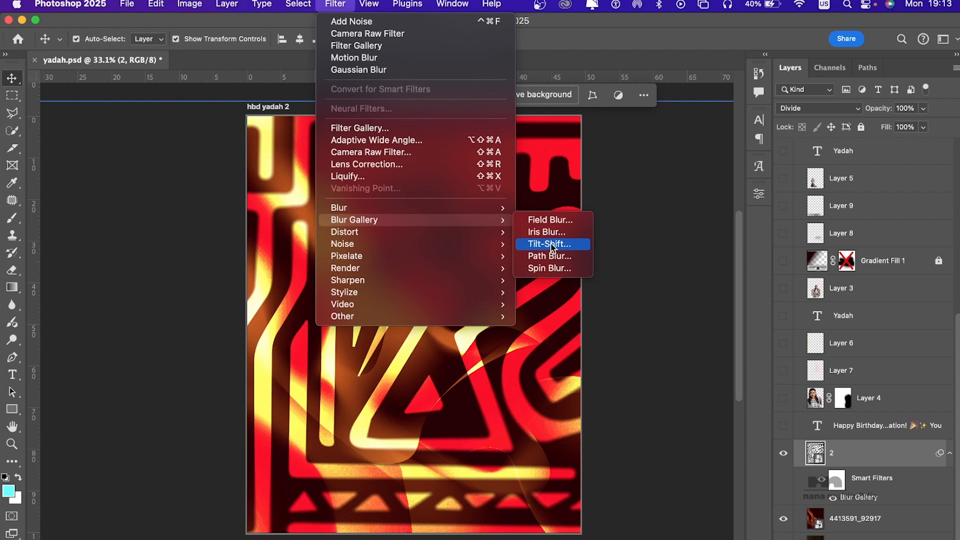
{"action": "left_click", "coordinate": [637, 267]}
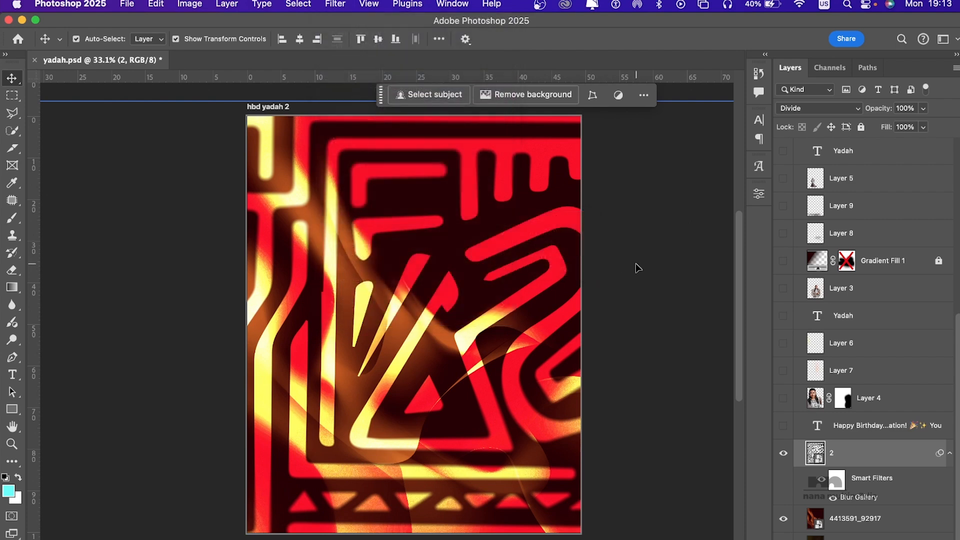
Step: Show the "Happy Birthday" text layer and the Layer 4 portrait over the patterned background
{"action": "left_click", "coordinate": [783, 426]}
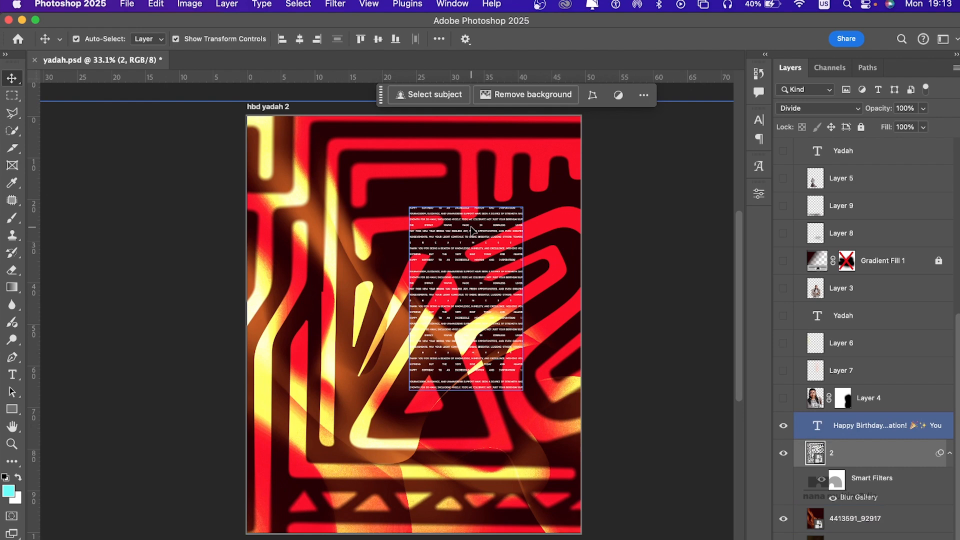
{"action": "left_click", "coordinate": [697, 257]}
{"action": "left_click", "coordinate": [783, 398]}
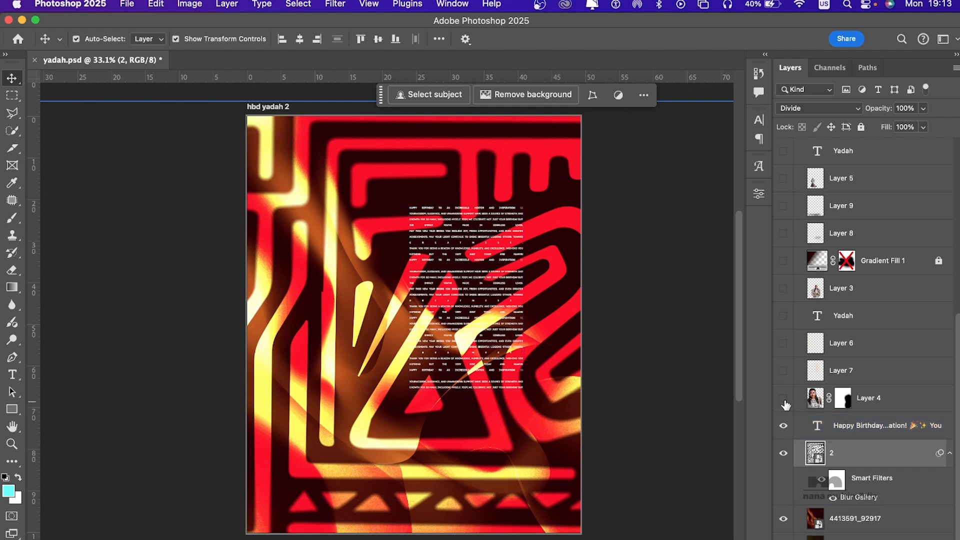
{"action": "left_click", "coordinate": [517, 250]}
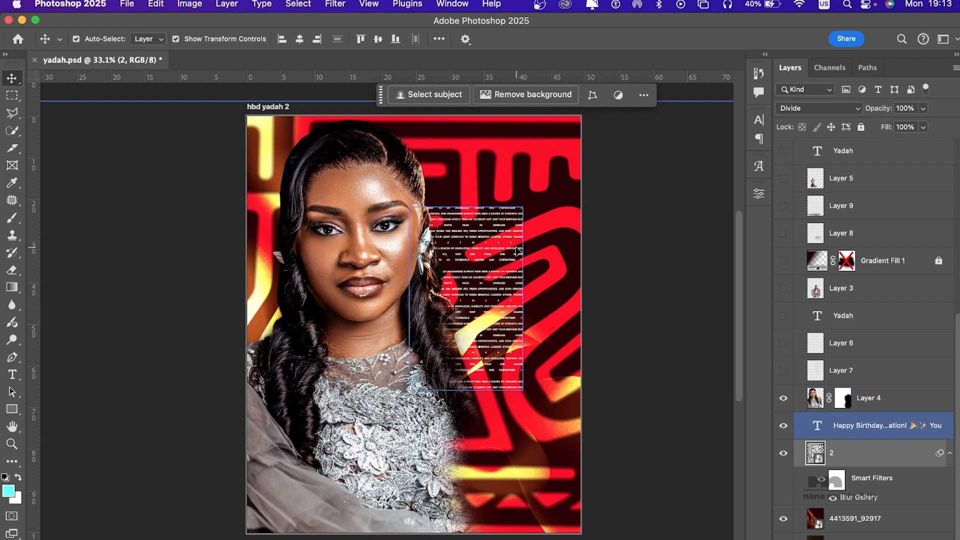
Step: Disable Layer 4's layer mask to compare the unmasked portrait, and enable the mask again
{"action": "left_click", "coordinate": [842, 404]}
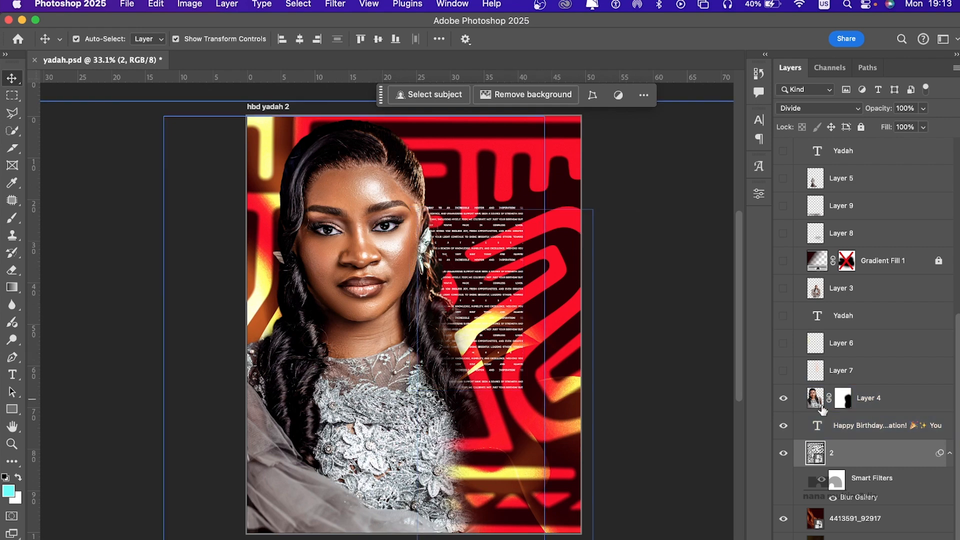
{"action": "left_click", "coordinate": [842, 406]}
{"action": "right_click", "coordinate": [842, 406]}
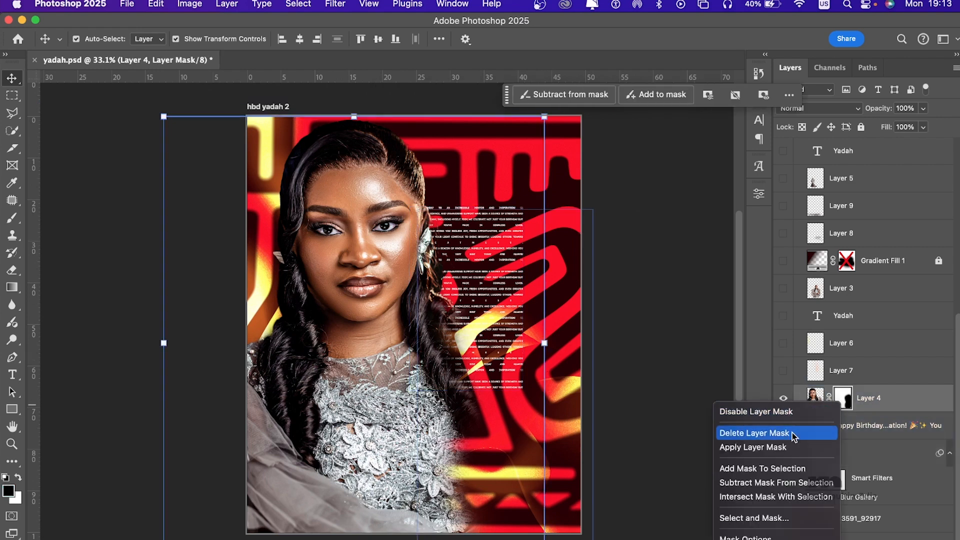
{"action": "left_click", "coordinate": [784, 413]}
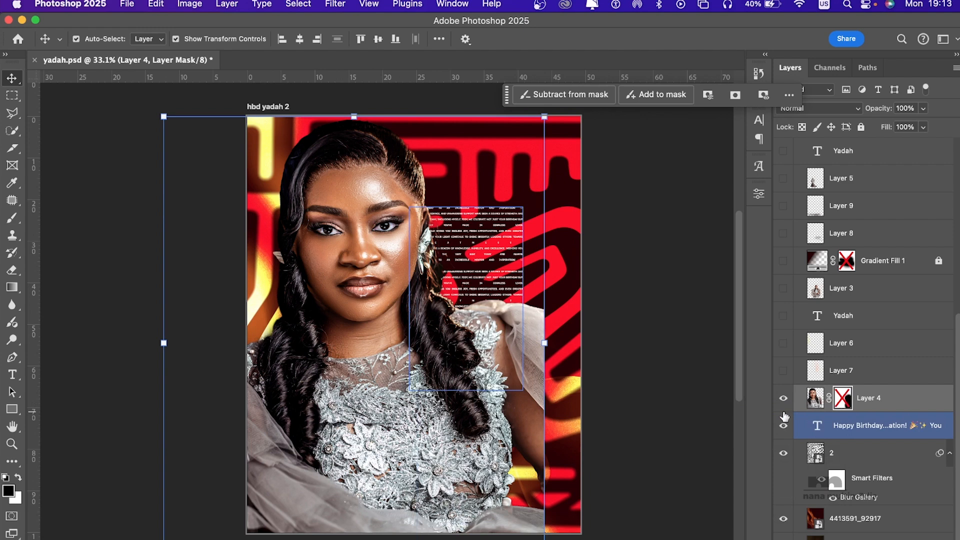
{"action": "left_click", "coordinate": [572, 297]}
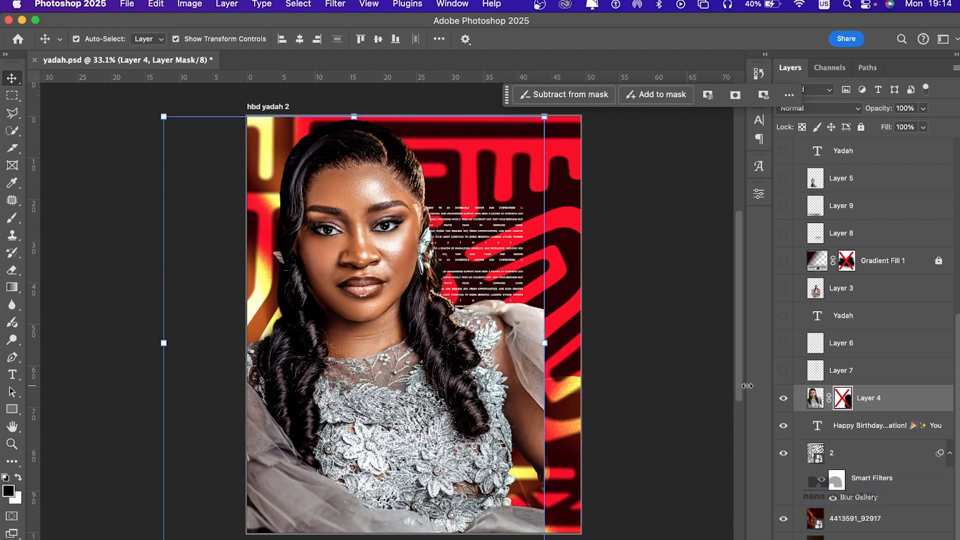
{"action": "left_click", "coordinate": [843, 399], "text": "shift"}
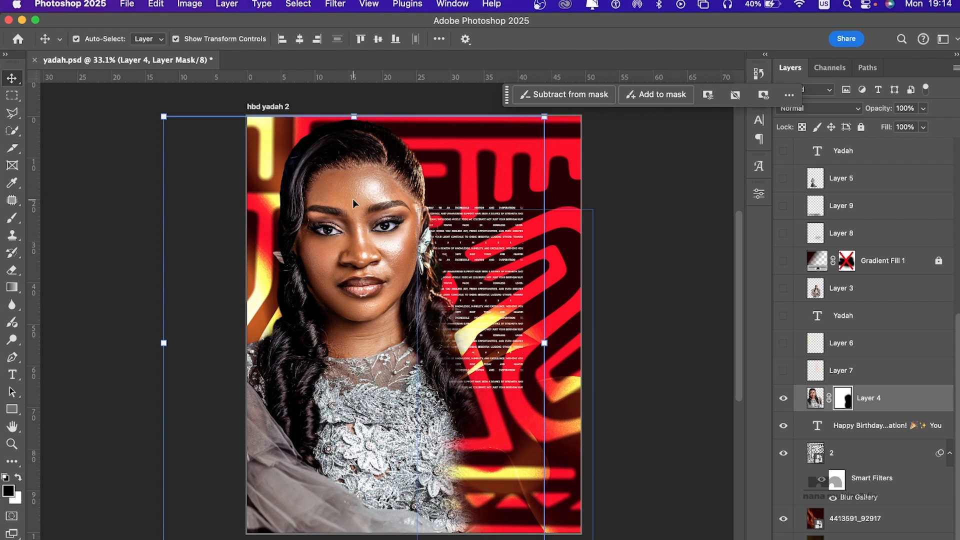
Step: Make Layer 4's portrait image active instead of its layer mask
{"action": "left_click", "coordinate": [333, 5]}
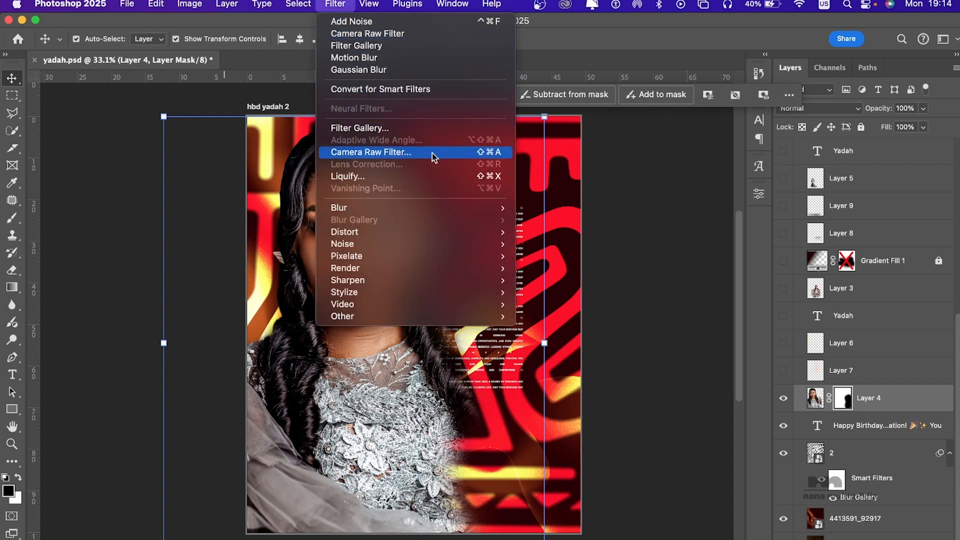
{"action": "left_click", "coordinate": [822, 407]}
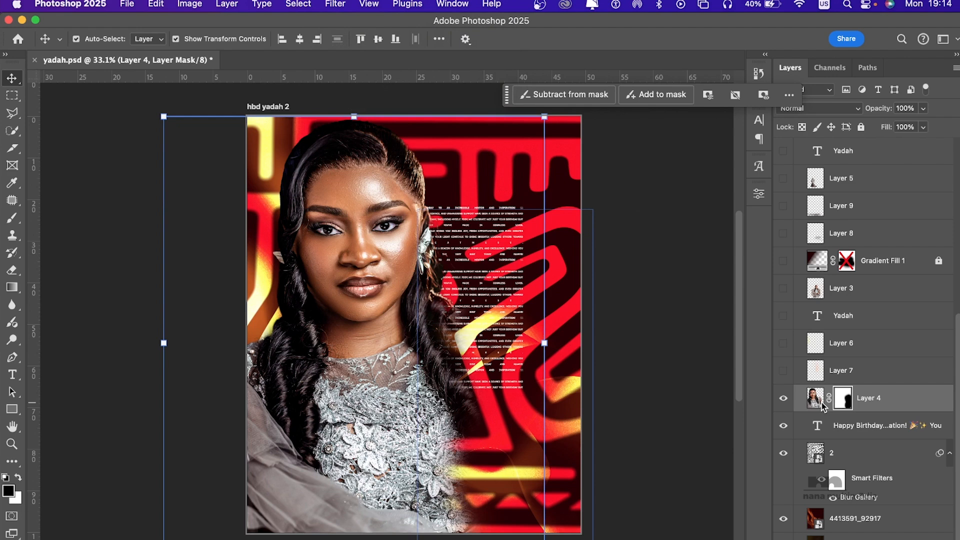
{"action": "left_click", "coordinate": [814, 404]}
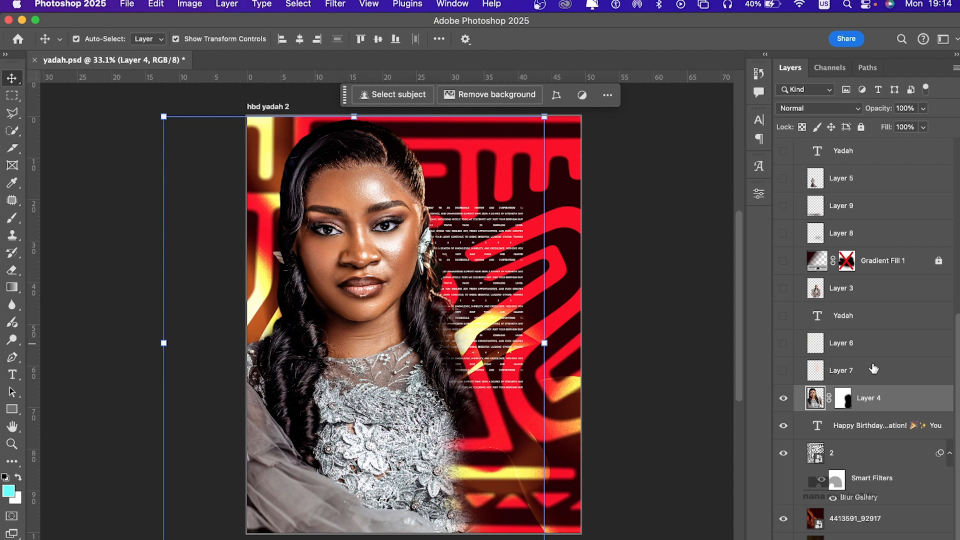
Step: Show Layer 7 above the portrait and select it
{"action": "left_click", "coordinate": [783, 372]}
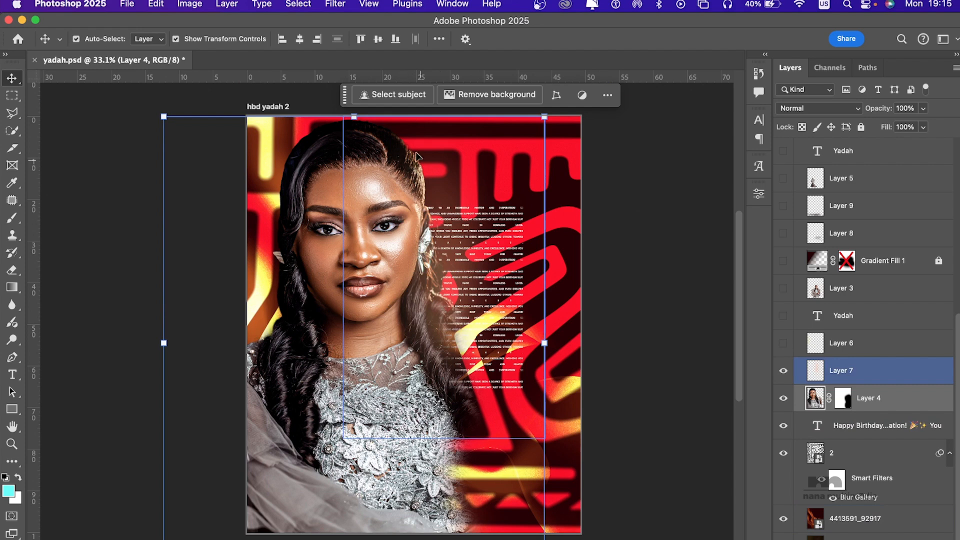
{"action": "left_click", "coordinate": [482, 229]}
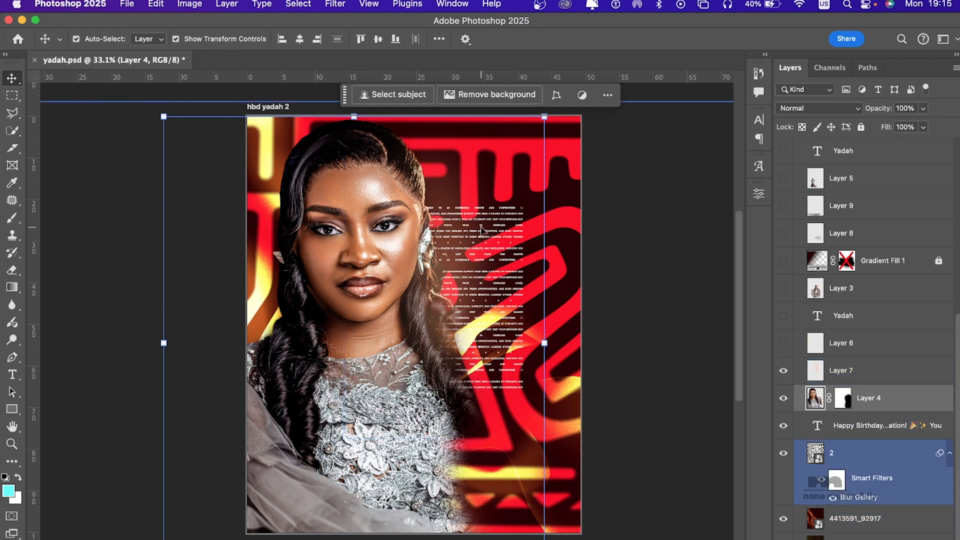
{"action": "left_click", "coordinate": [482, 229]}
{"action": "left_click", "coordinate": [498, 253]}
{"action": "left_click", "coordinate": [423, 205]}
{"action": "left_click", "coordinate": [257, 290]}
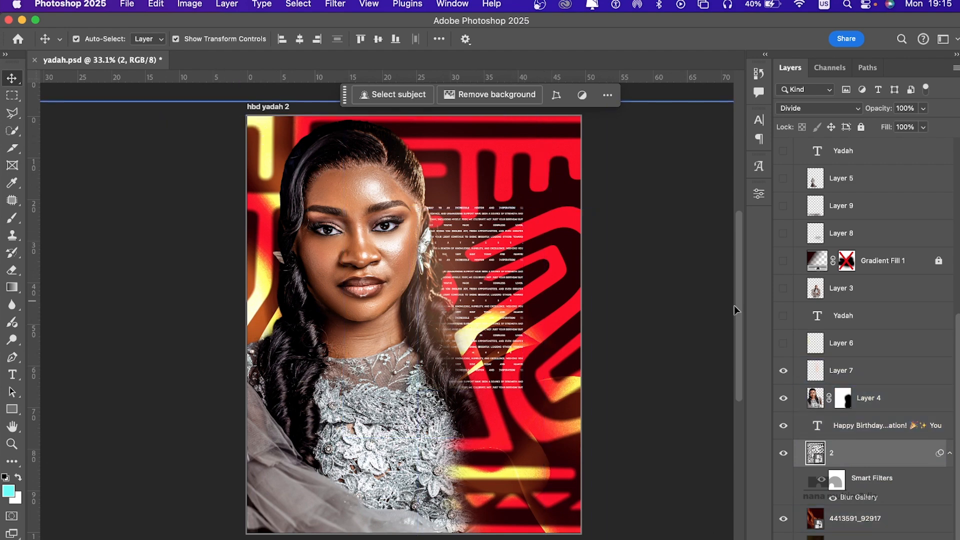
{"action": "left_click", "coordinate": [877, 381]}
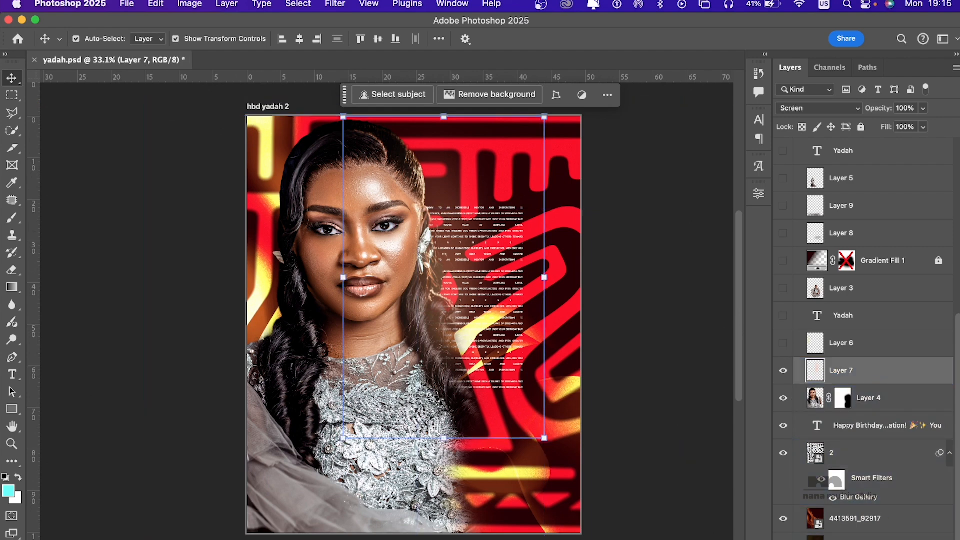
Step: Add a new empty layer directly above Layer 7 and activate the Brush tool
{"action": "key", "text": "alt+shift+super+n"}
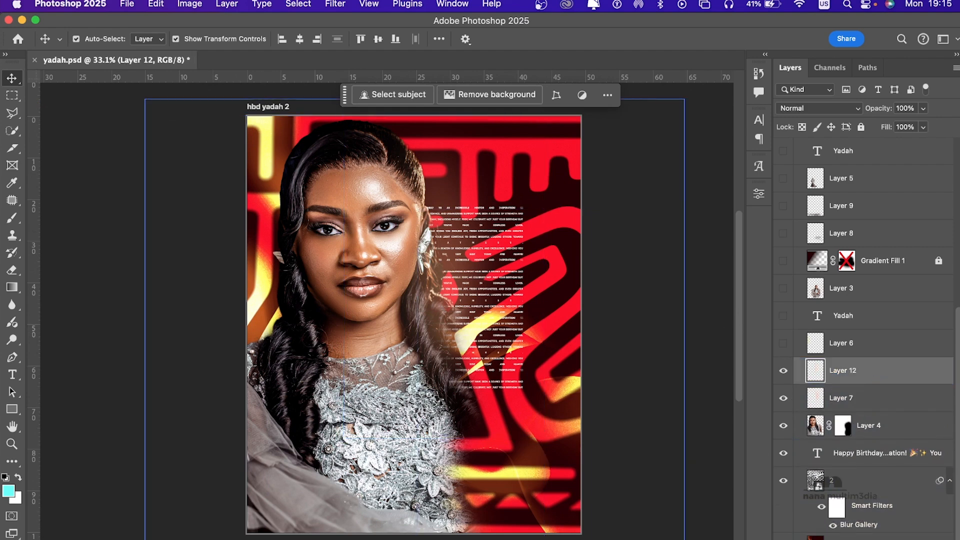
{"action": "left_click", "coordinate": [6, 223]}
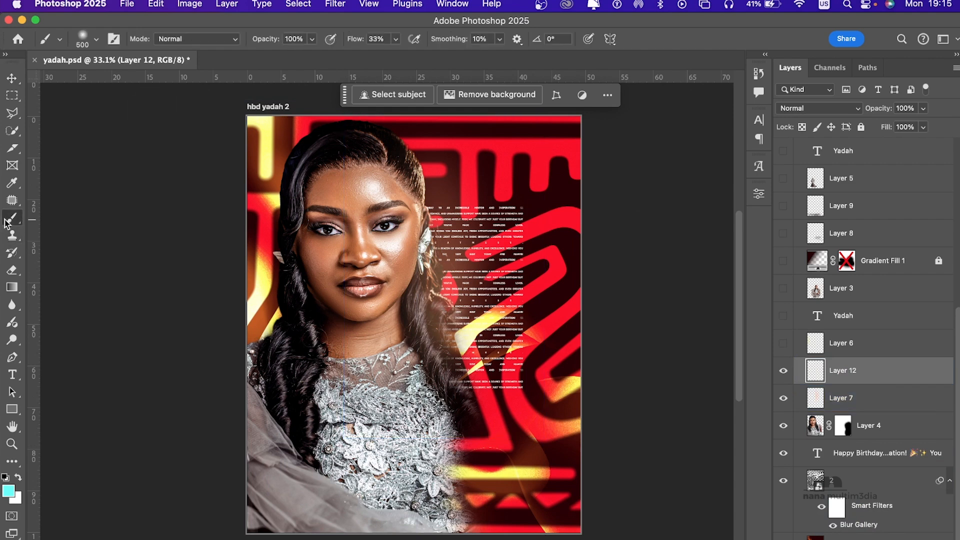
Step: Try foreground colours sampled from the yellow background and the forehead, lightening the skin tone to H 19, S 20, B 100
{"action": "left_click", "coordinate": [9, 491]}
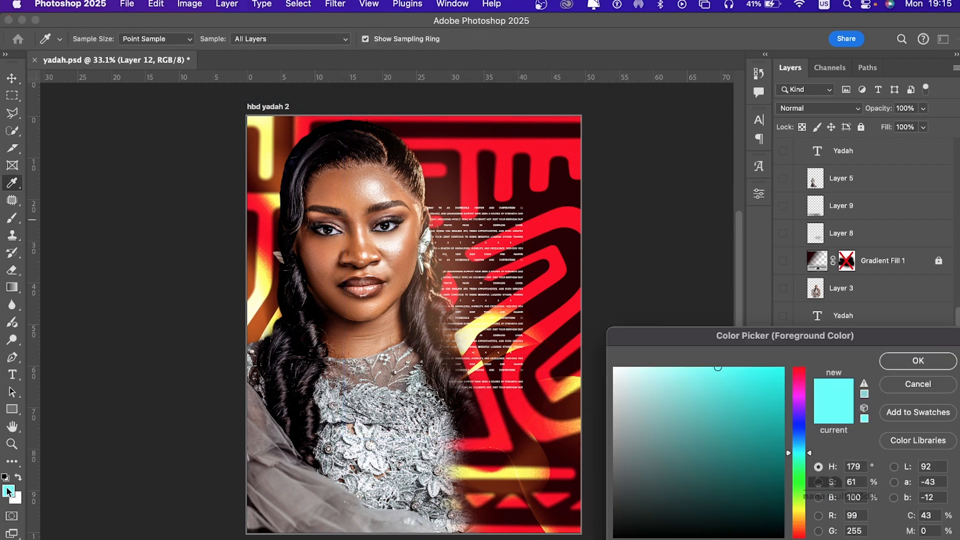
{"action": "left_click", "coordinate": [266, 289]}
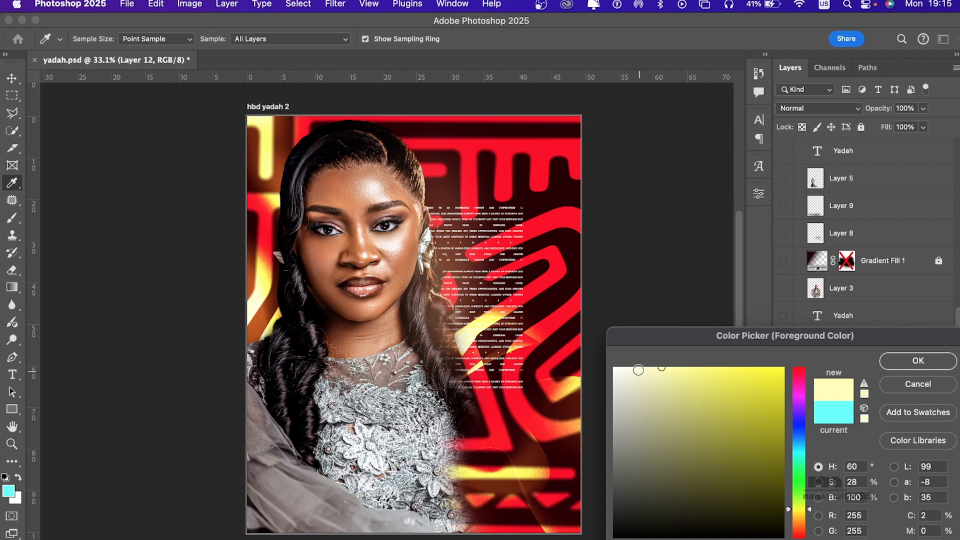
{"action": "left_click", "coordinate": [384, 183]}
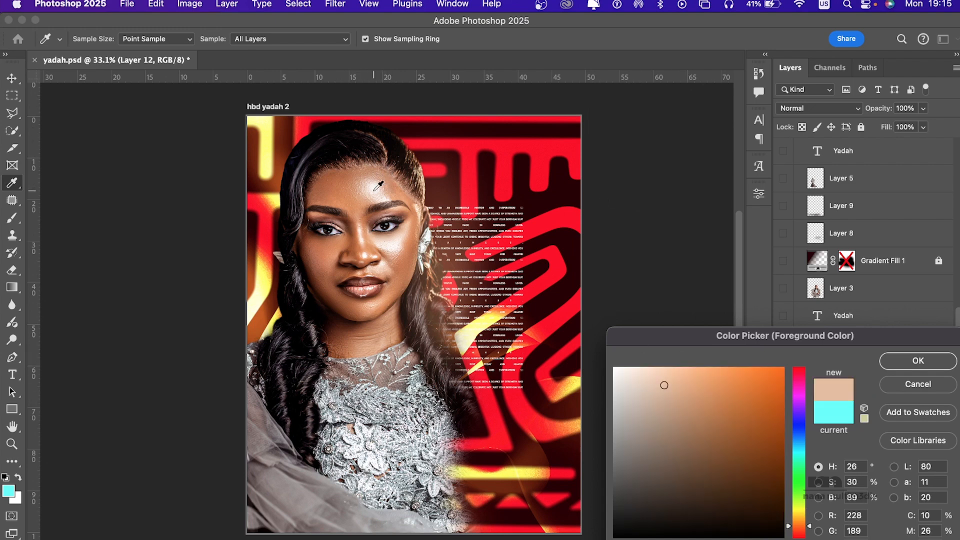
{"action": "left_click", "coordinate": [361, 179]}
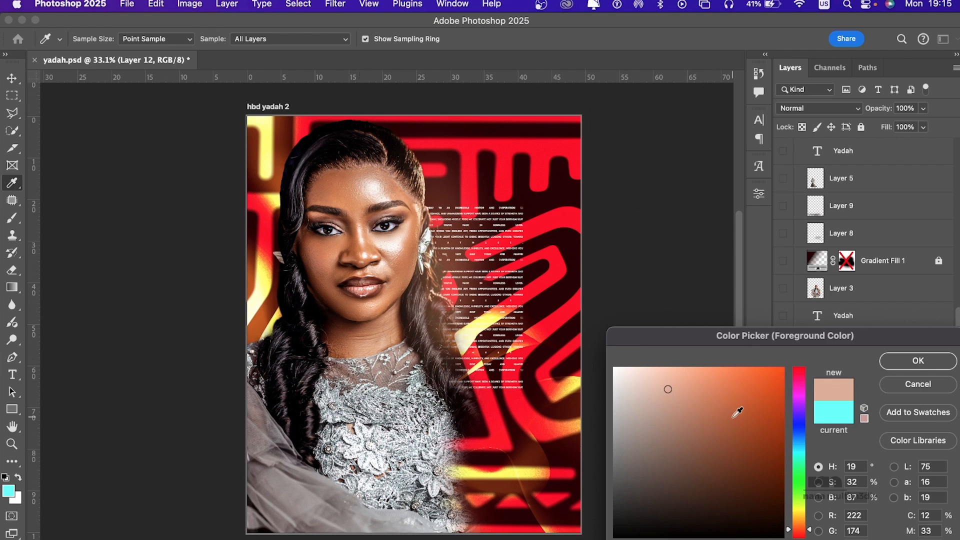
{"action": "left_click_drag", "start_coordinate": [656, 378], "coordinate": [647, 354]}
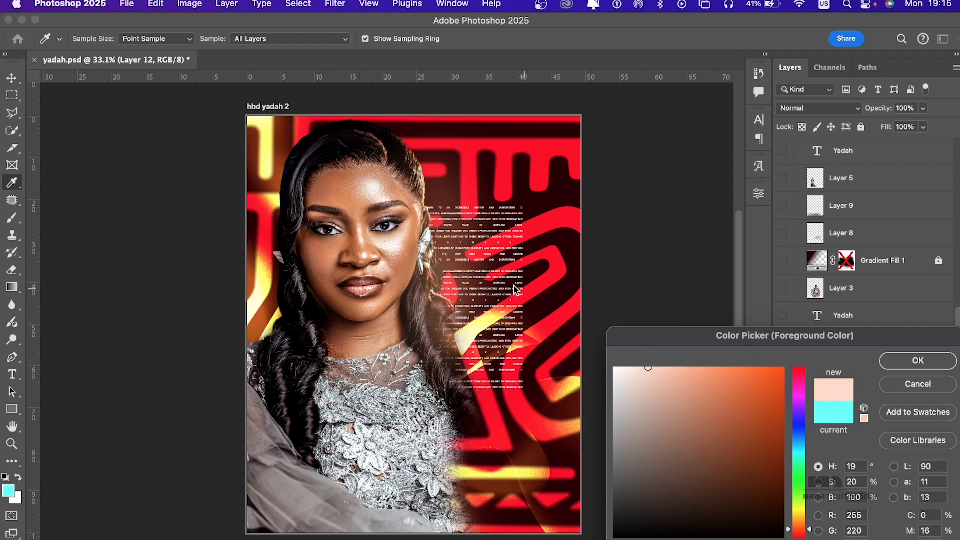
Step: Try foreground colours sampled from the yellow and red background shapes, shifting the red to a light peach of H 20, S 35, B 100
{"action": "left_click", "coordinate": [467, 333]}
{"action": "left_click", "coordinate": [267, 289]}
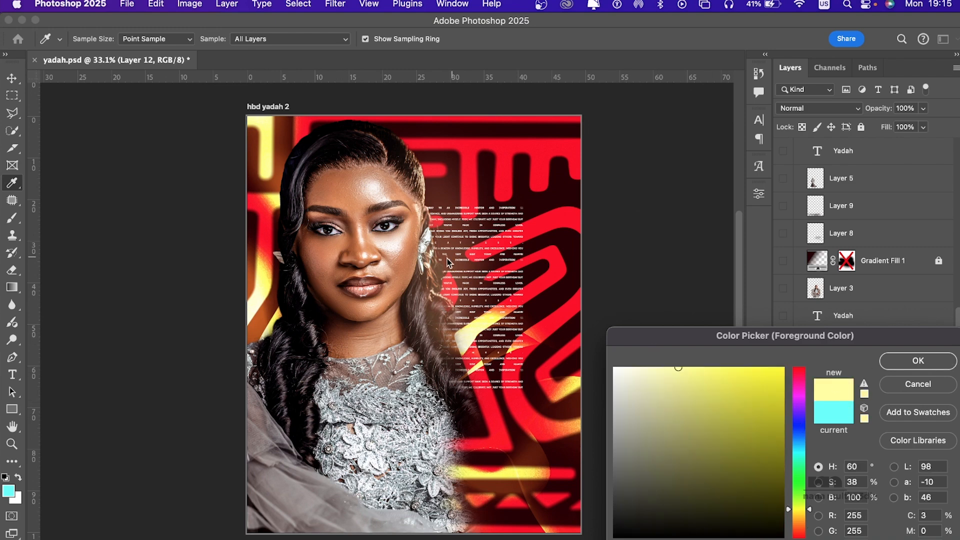
{"action": "left_click", "coordinate": [533, 226]}
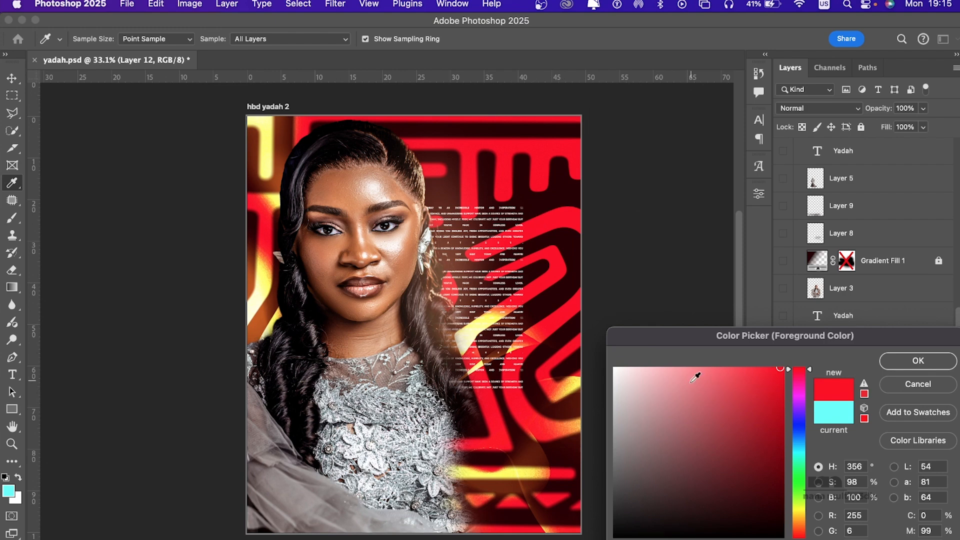
{"action": "mouse_move", "coordinate": [695, 375]}
{"action": "left_mouse_down"}
{"action": "mouse_move", "coordinate": [670, 373]}
{"action": "mouse_move", "coordinate": [658, 349]}
{"action": "left_mouse_up"}
{"action": "left_click", "coordinate": [800, 514]}
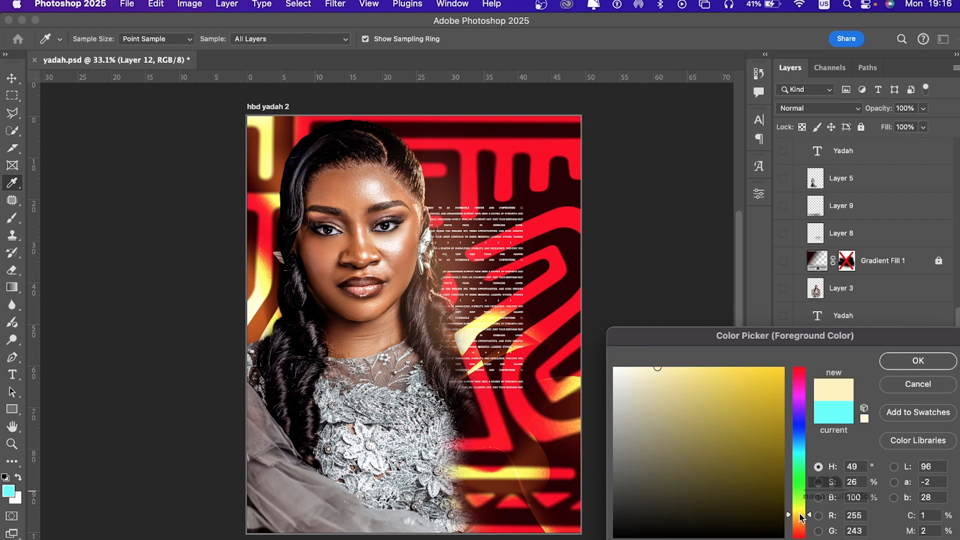
{"action": "left_click_drag", "start_coordinate": [799, 518], "coordinate": [800, 529]}
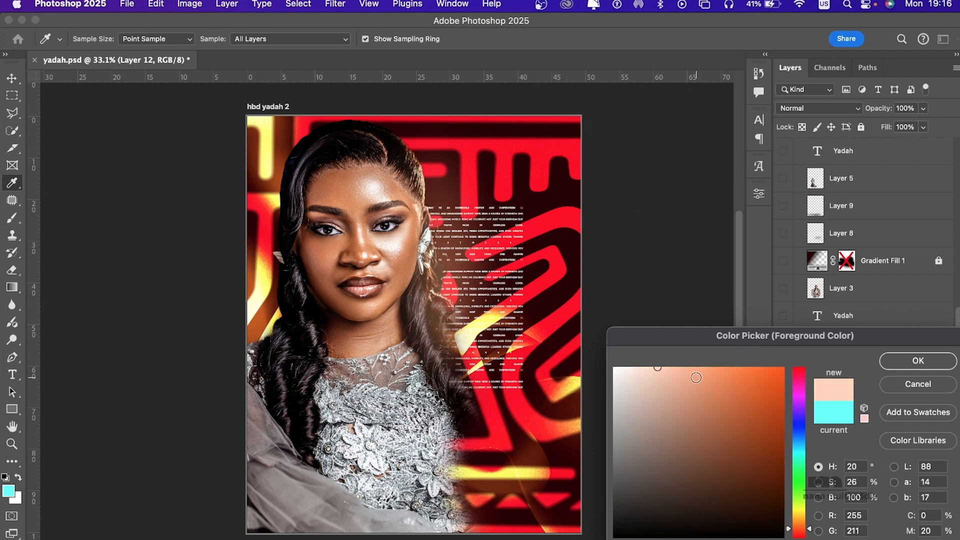
{"action": "left_click_drag", "start_coordinate": [693, 375], "coordinate": [674, 347]}
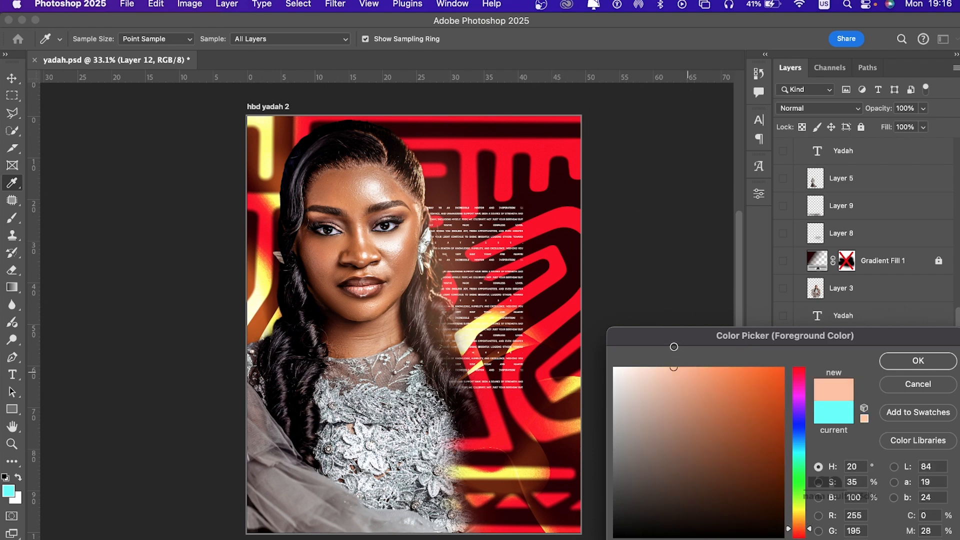
{"action": "left_click", "coordinate": [265, 267]}
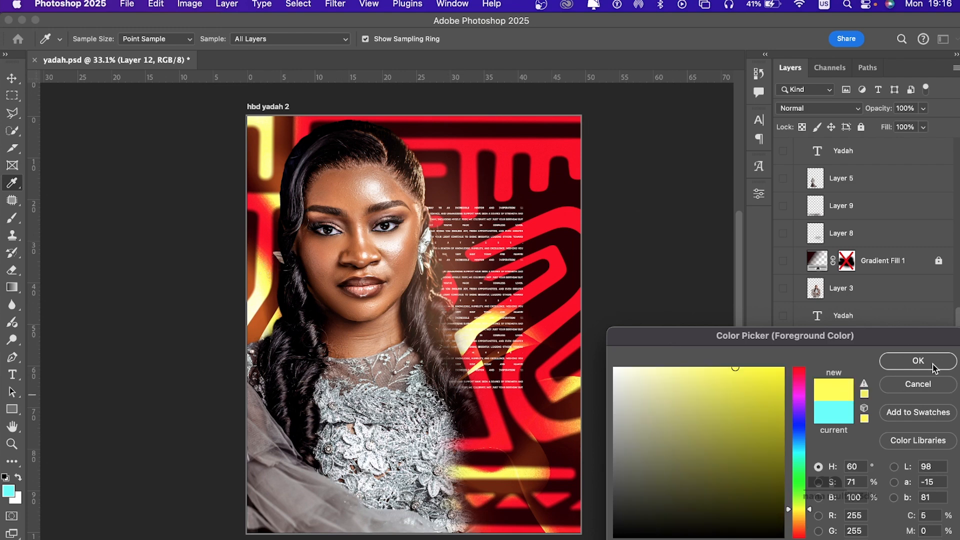
Step: Set the foreground colour to a warm pale yellow of H 47, S 42, B 100, based on the background's yellow glow
{"action": "left_click", "coordinate": [486, 319]}
{"action": "left_click_drag", "start_coordinate": [799, 511], "coordinate": [799, 515]}
{"action": "mouse_move", "coordinate": [710, 370]}
{"action": "left_mouse_down"}
{"action": "mouse_move", "coordinate": [698, 370]}
{"action": "mouse_move", "coordinate": [685, 347]}
{"action": "left_mouse_up"}
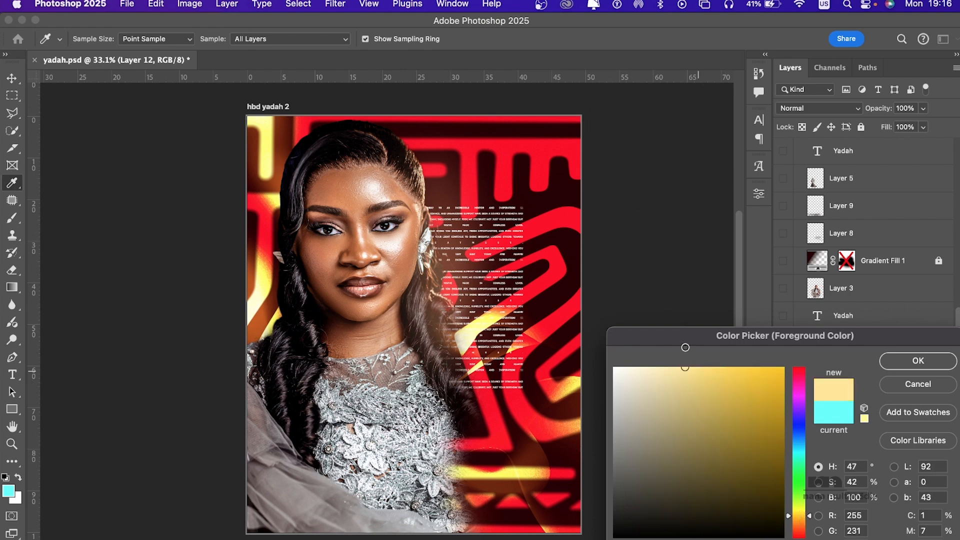
{"action": "left_click", "coordinate": [918, 361]}
Step: Brush a soft yellow glow on Layer 12 along the large portrait's hair beside the small text, using size 900 and 10% flow
{"action": "key", "text": "b"}
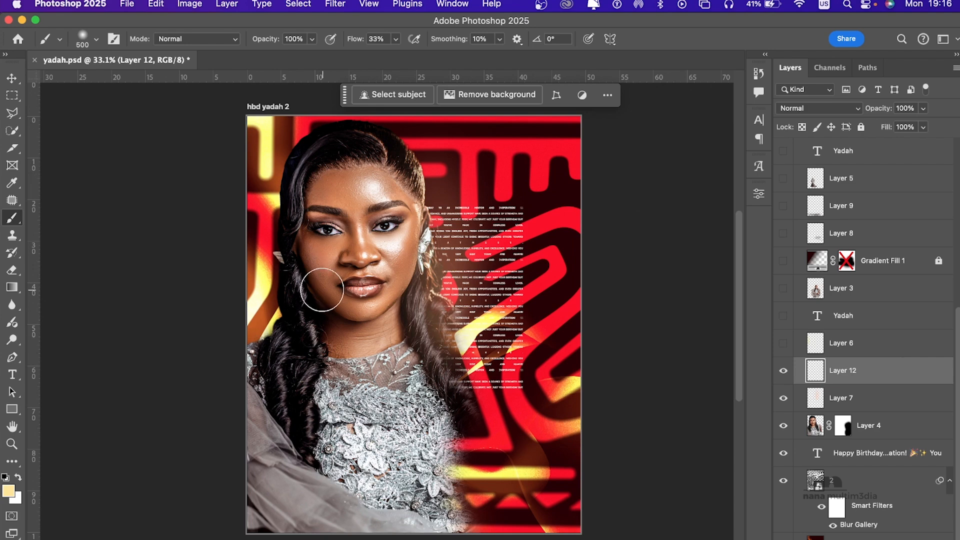
{"action": "key", "text": "bracketright"}
{"action": "key", "text": "bracketright"}
{"action": "key", "text": "bracketright"}
{"action": "type", "text": "10"}
{"action": "mouse_move", "coordinate": [415, 179]}
{"action": "left_mouse_down"}
{"action": "mouse_move", "coordinate": [452, 410]}
{"action": "mouse_move", "coordinate": [443, 205]}
{"action": "left_mouse_up"}
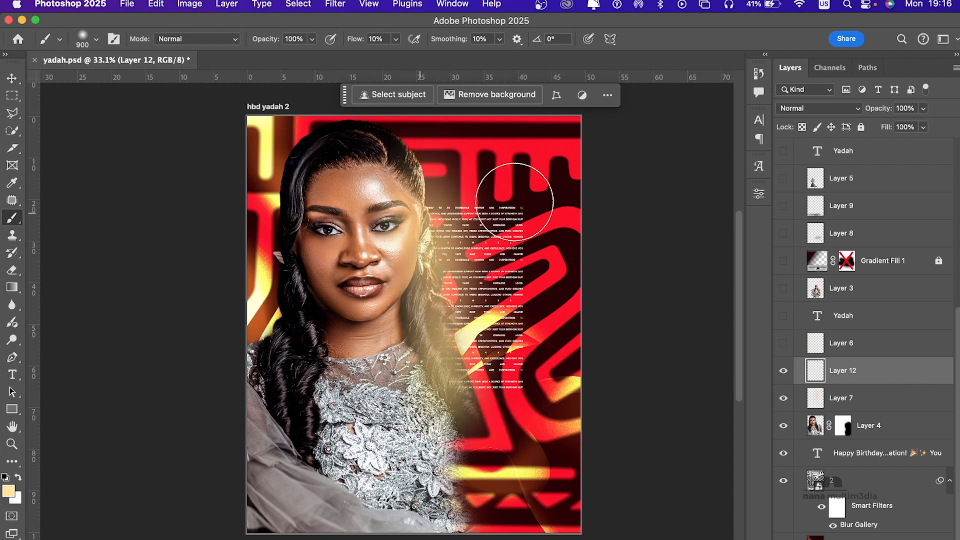
Step: Try Layer 12's brushed glow with the Lighten blend mode at 38% opacity, and delete the layer
{"action": "left_click", "coordinate": [814, 110]}
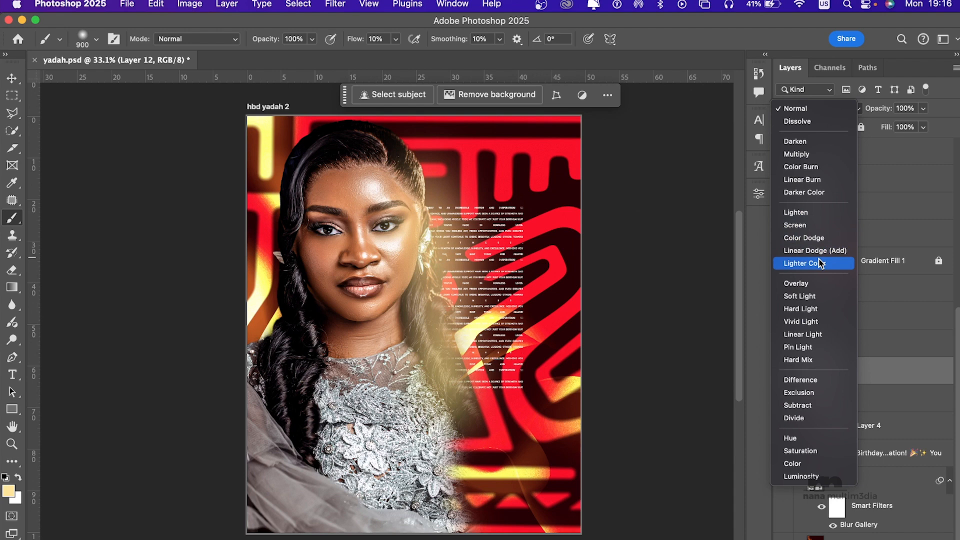
{"action": "left_click", "coordinate": [812, 218]}
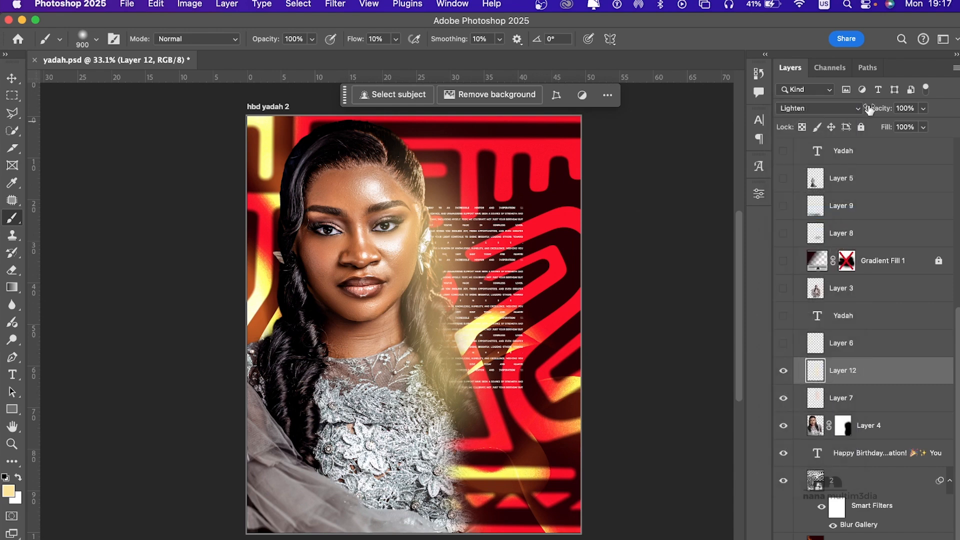
{"action": "left_click_drag", "start_coordinate": [879, 113], "coordinate": [834, 120]}
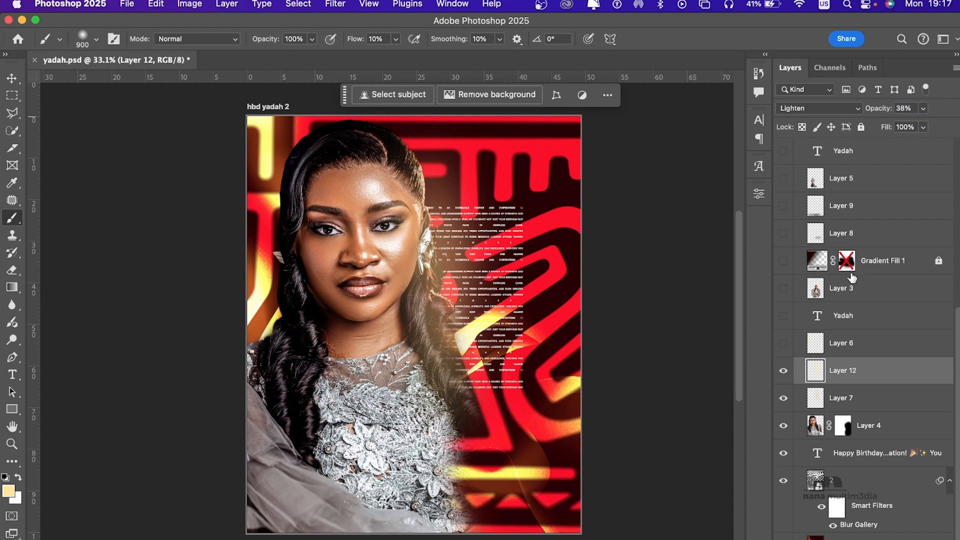
{"action": "key", "text": "BackSpace"}
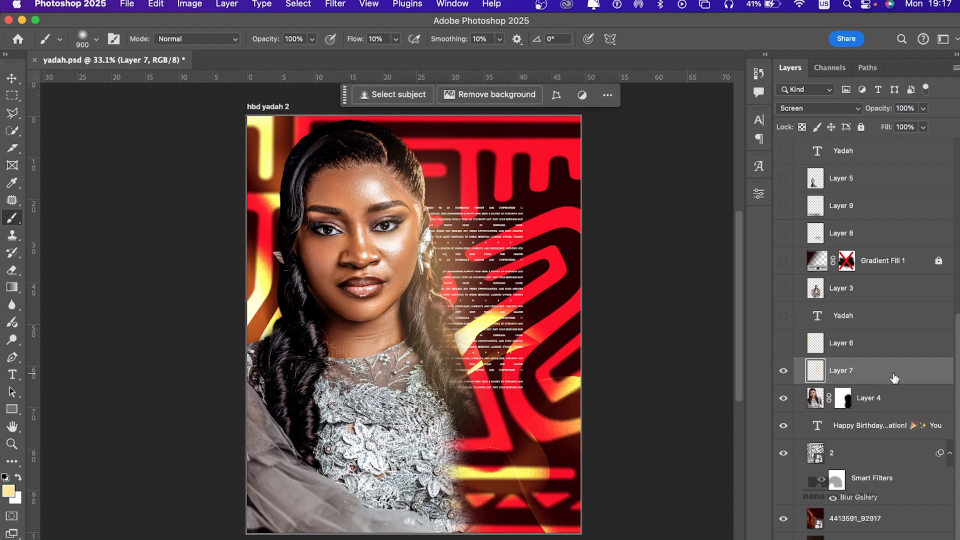
Step: Show Layer 6, the name text layer directly above it, and Layer 3 with the smaller portrait
{"action": "left_click", "coordinate": [783, 344]}
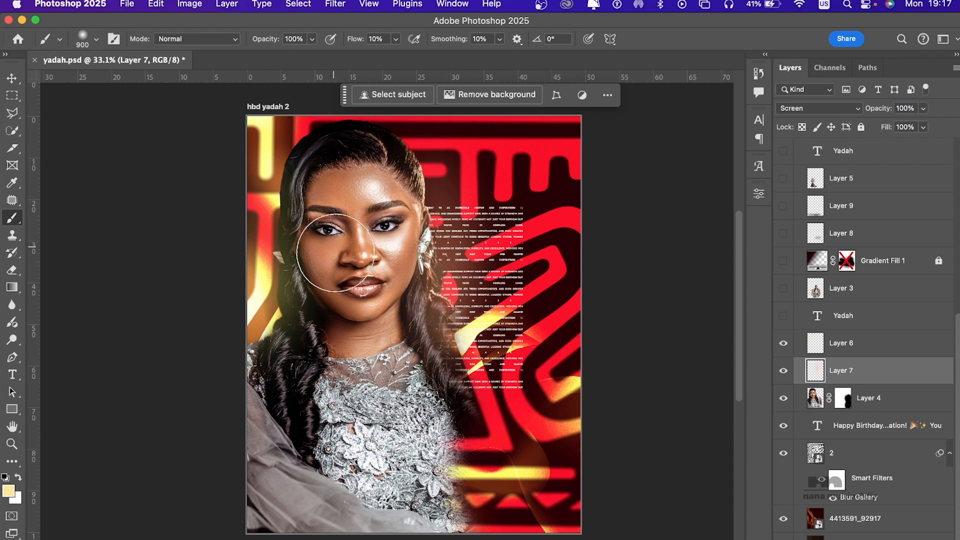
{"action": "left_click", "coordinate": [849, 320]}
{"action": "left_click", "coordinate": [783, 316]}
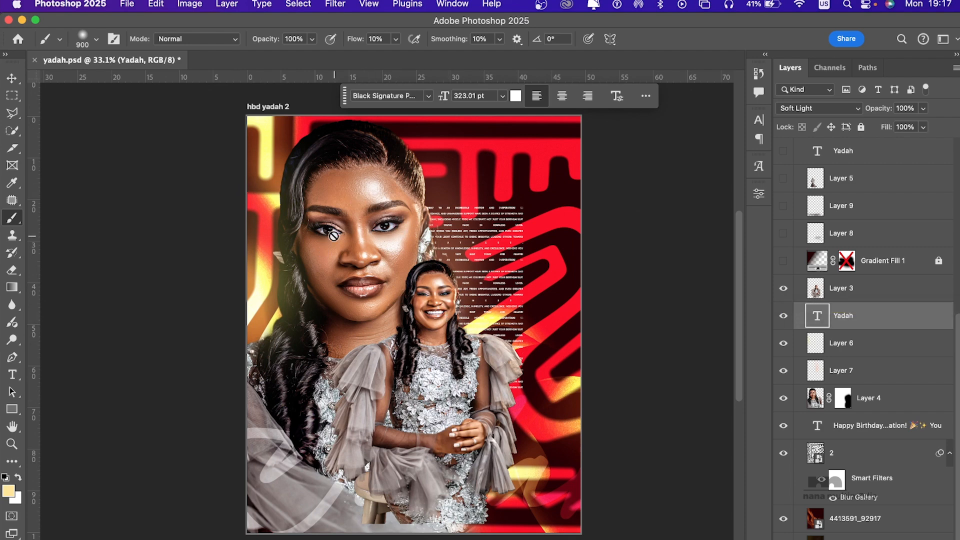
Step: Disable Layer 4's layer mask to compare the large portrait behind the smaller one, and enable the mask again
{"action": "right_click", "coordinate": [840, 400]}
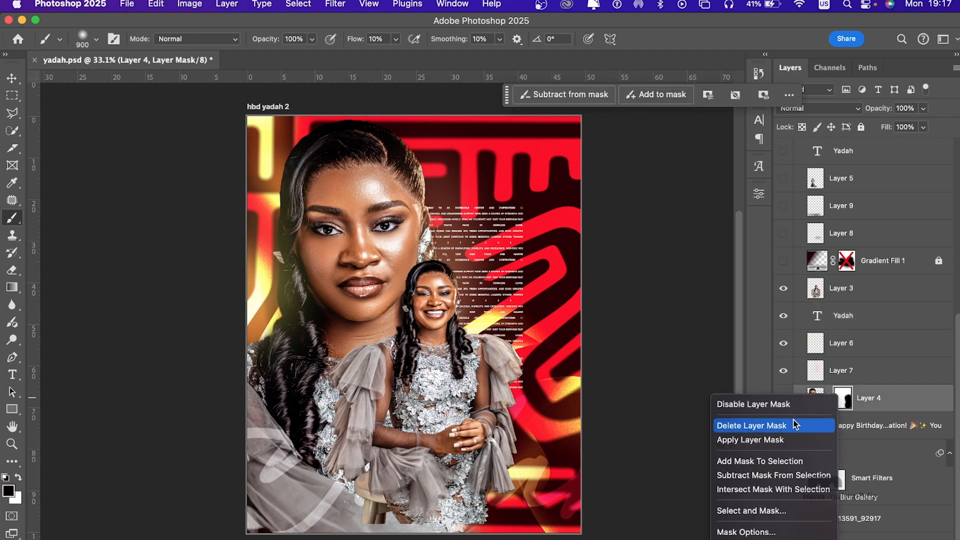
{"action": "left_click", "coordinate": [776, 406]}
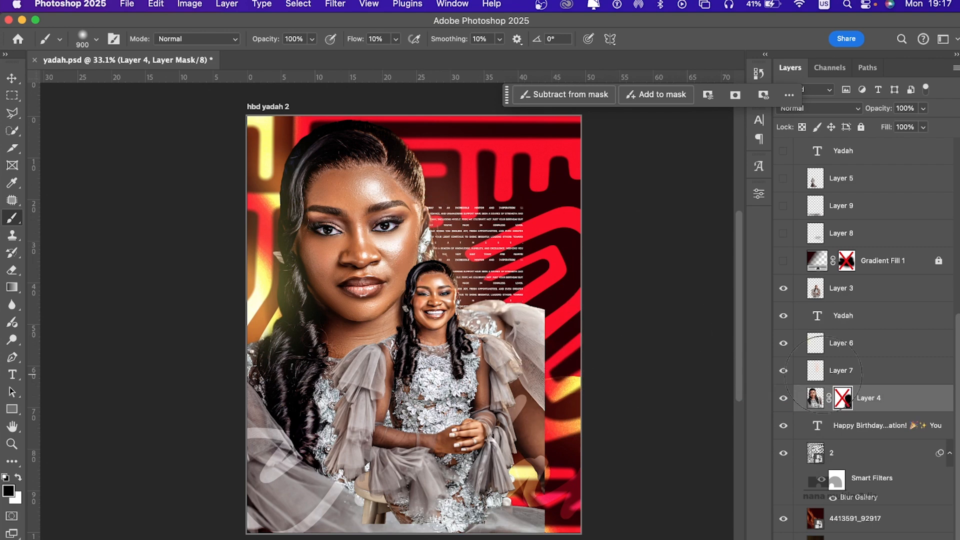
{"action": "left_click", "coordinate": [841, 395], "text": "shift"}
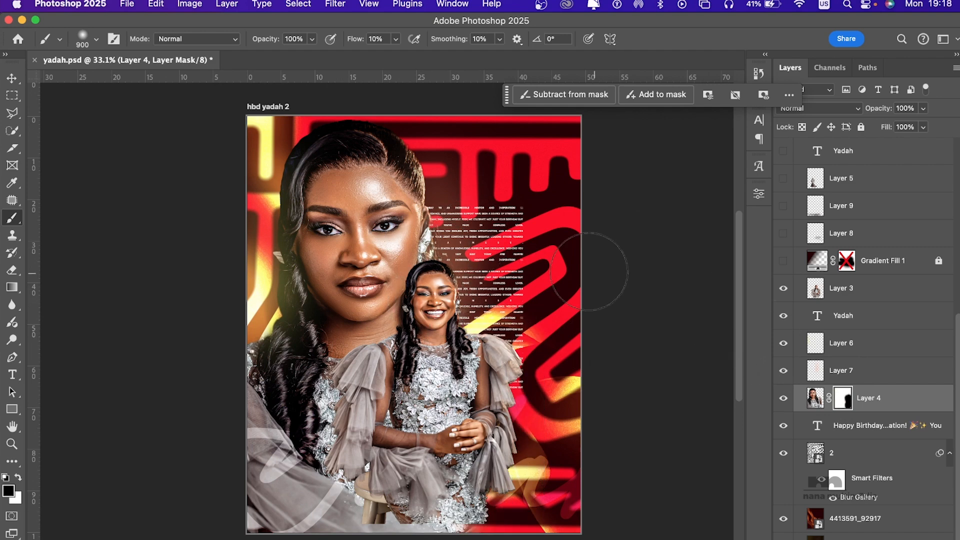
Step: Show the Gradient Fill 1 layer above Layer 3 and select it
{"action": "scroll", "coordinate": [776, 322], "scroll_direction": "up", "scroll_amount": 3}
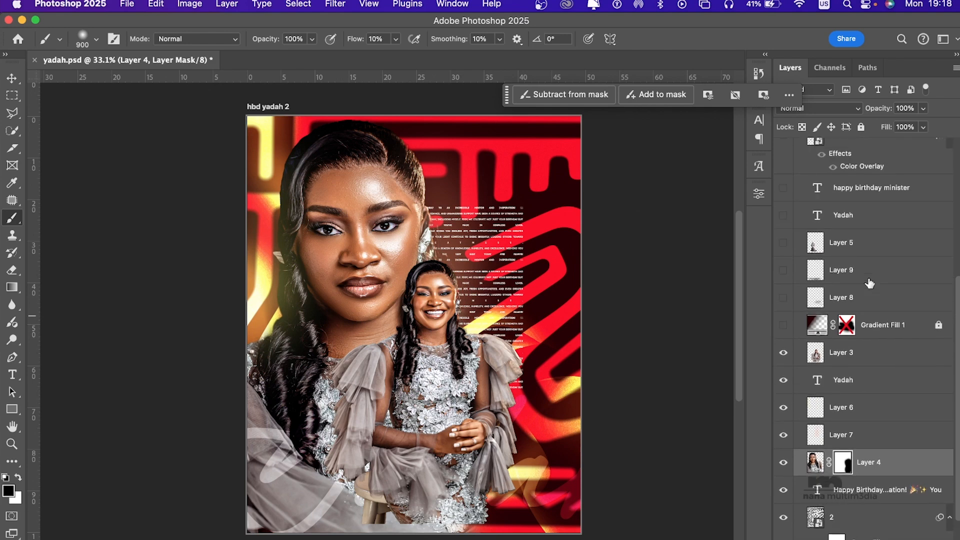
{"action": "left_click", "coordinate": [784, 326]}
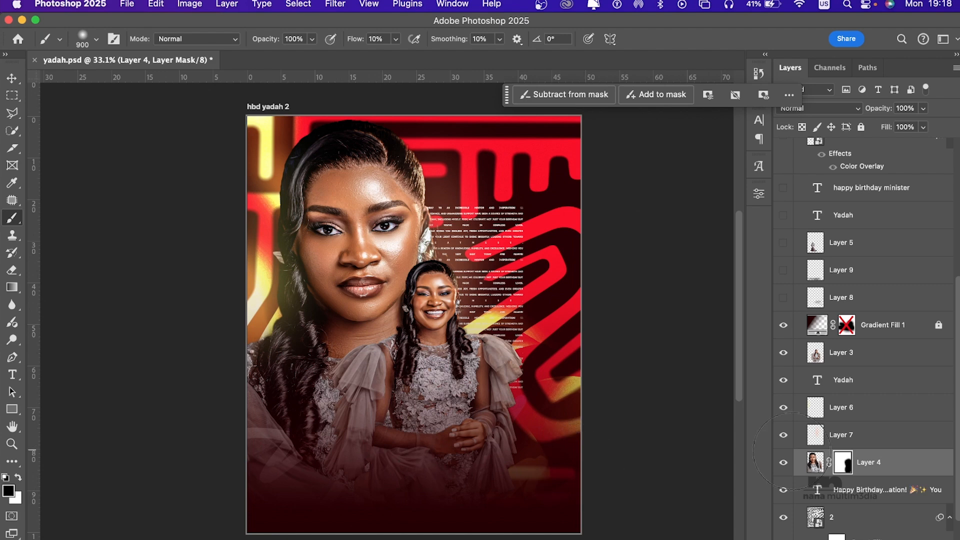
{"action": "left_click", "coordinate": [887, 329]}
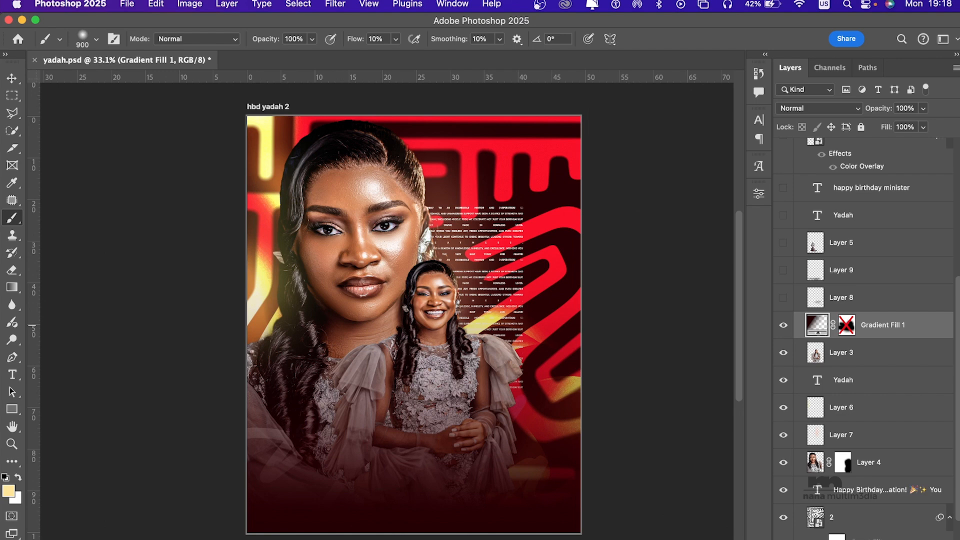
Step: Try a new pale yellow to transparent gradient fill with its colour stop at 62% and transparent stop at 43%, and cancel it
{"action": "left_click", "coordinate": [868, 539]}
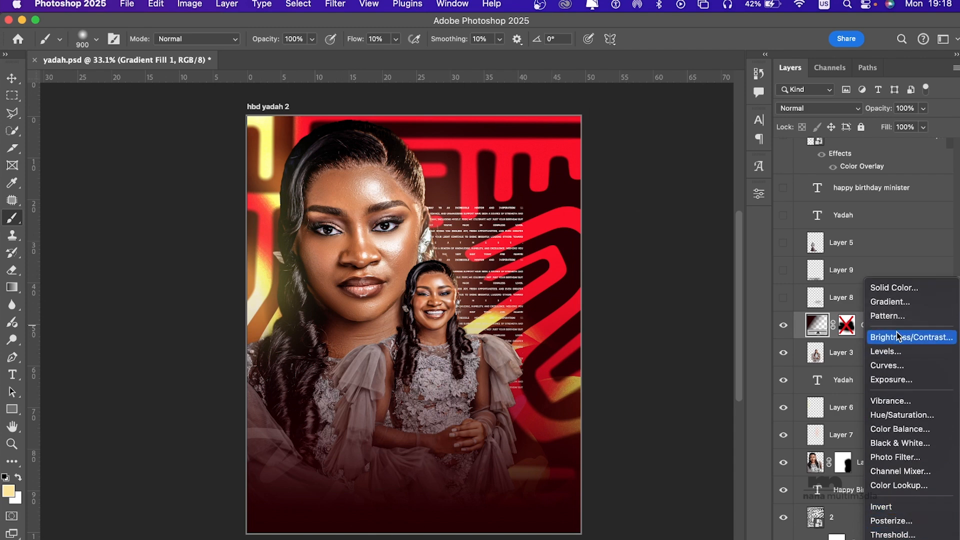
{"action": "left_click", "coordinate": [887, 302]}
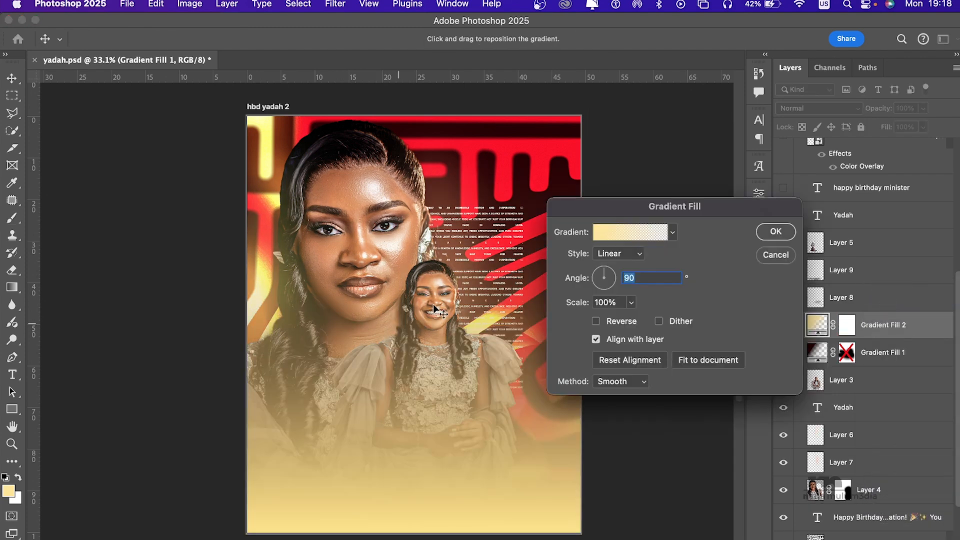
{"action": "left_click", "coordinate": [626, 235]}
{"action": "left_click_drag", "start_coordinate": [842, 320], "coordinate": [741, 317]}
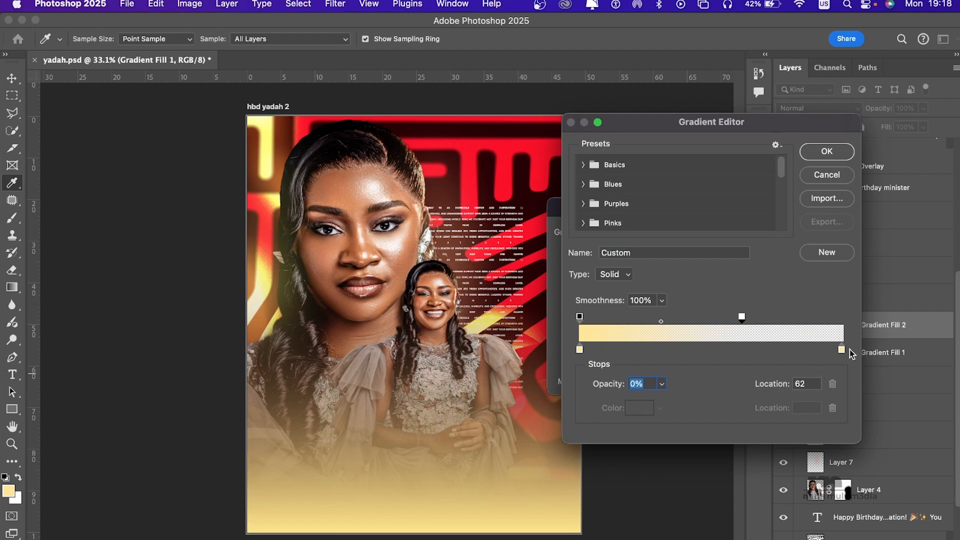
{"action": "left_click_drag", "start_coordinate": [842, 351], "coordinate": [742, 347]}
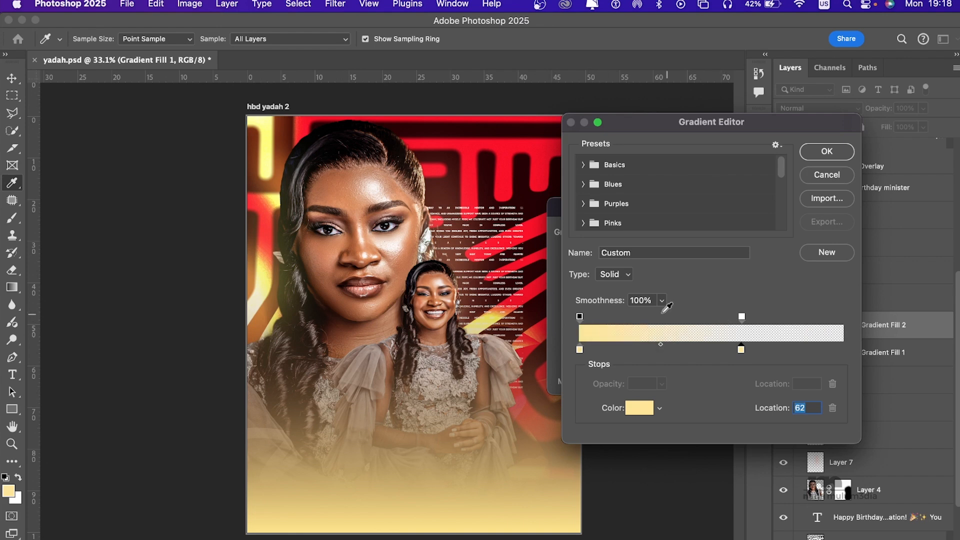
{"action": "left_click_drag", "start_coordinate": [742, 317], "coordinate": [693, 320]}
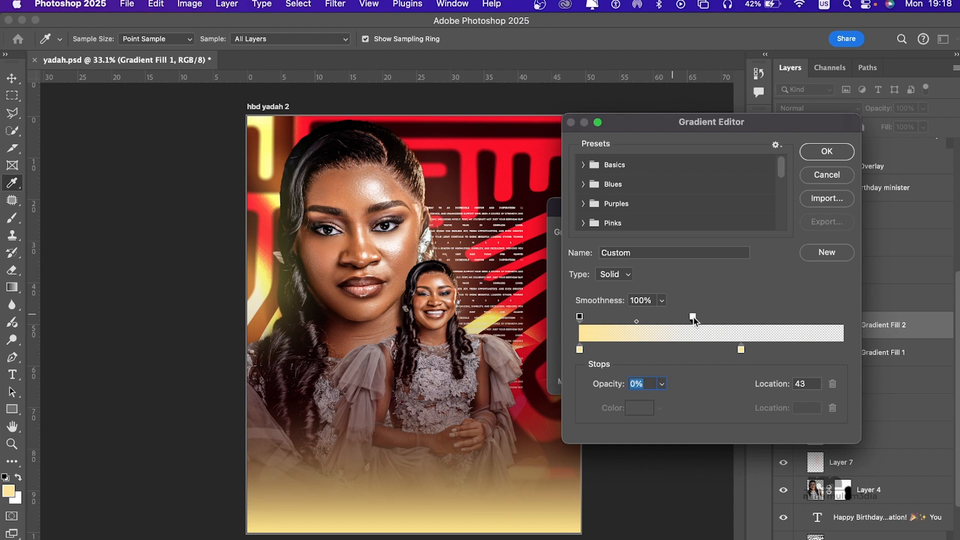
{"action": "left_click", "coordinate": [835, 179]}
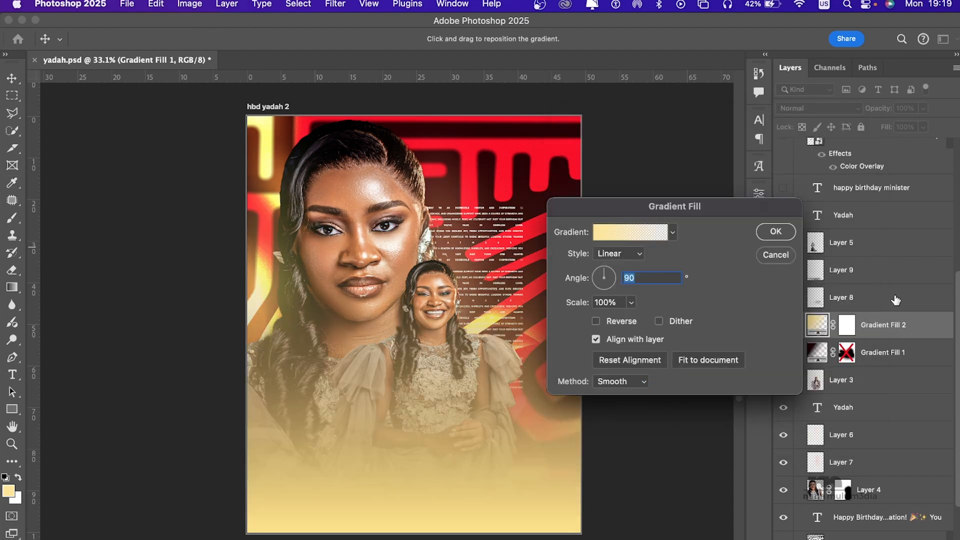
{"action": "left_click", "coordinate": [776, 255]}
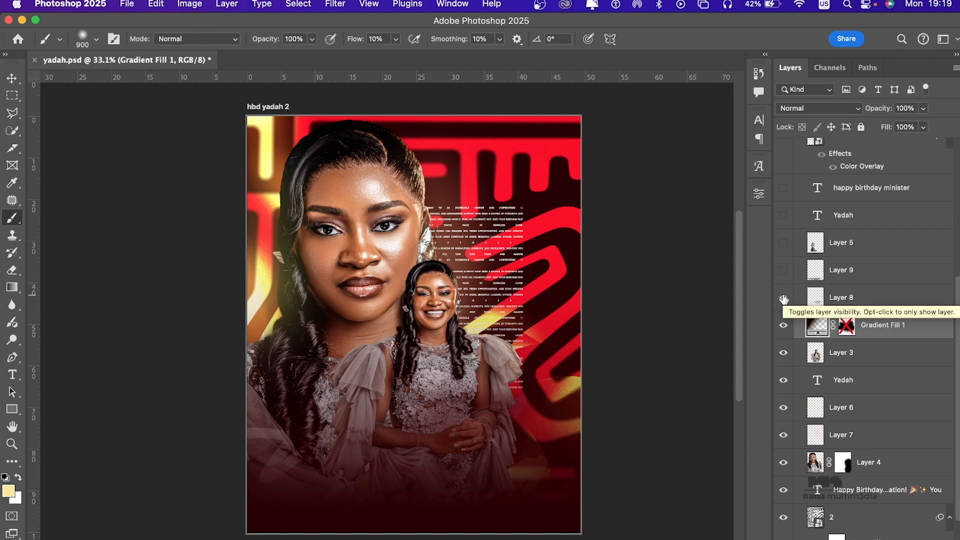
Step: Show Layer 8 and Layer 9 above the gradient fill
{"action": "left_click", "coordinate": [783, 299]}
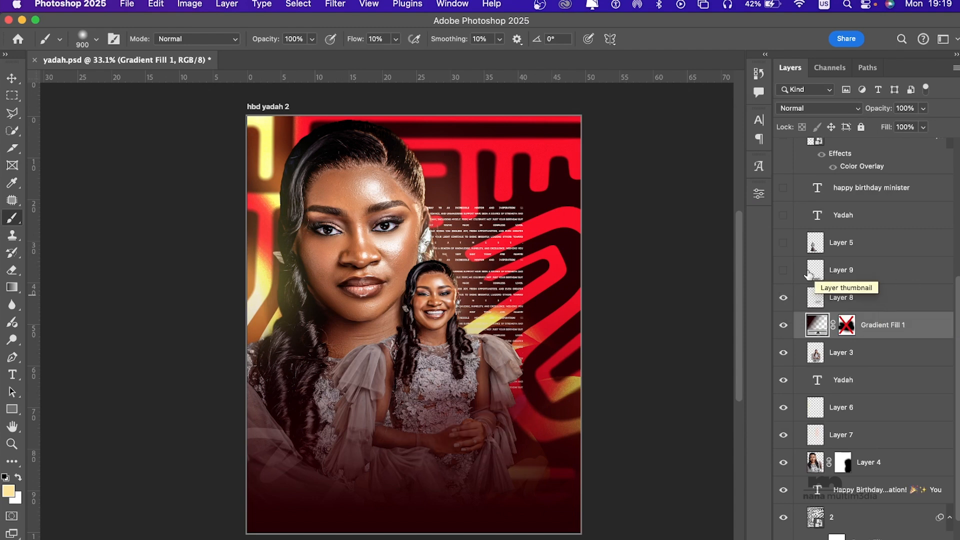
{"action": "left_click", "coordinate": [783, 271]}
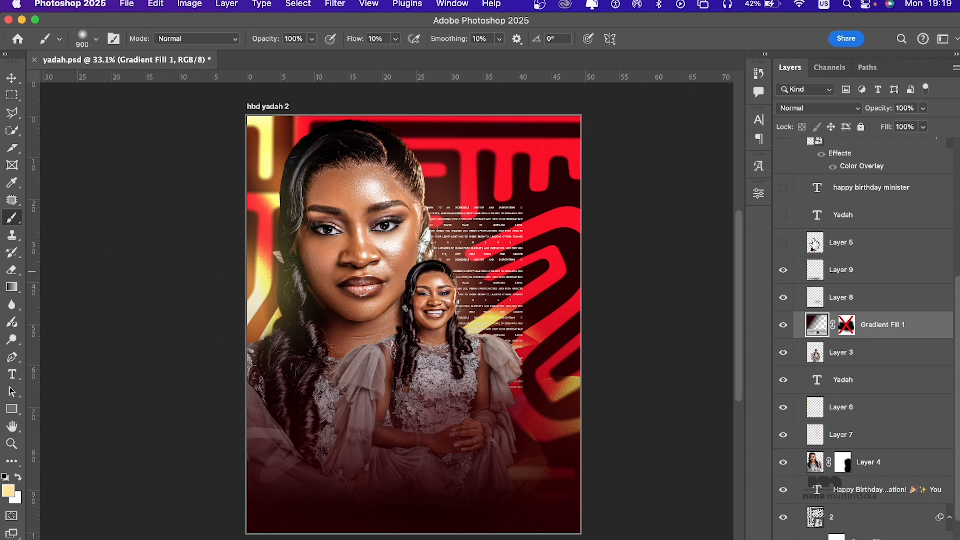
Step: Show the full-length portrait on Layer 5, and toggle Layer 8's visibility to compare the flyer with and without it
{"action": "left_click", "coordinate": [863, 248]}
{"action": "left_click", "coordinate": [783, 243]}
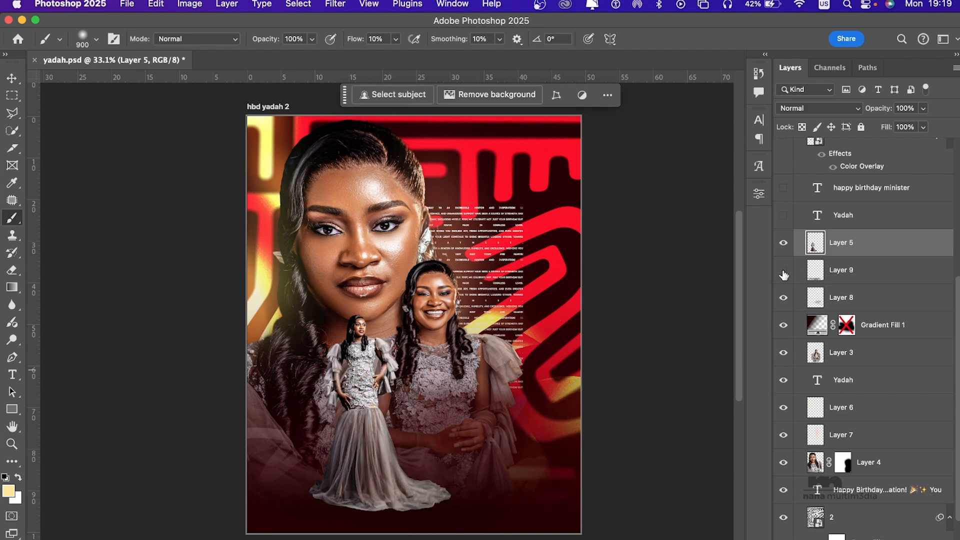
{"action": "left_click", "coordinate": [783, 298]}
{"action": "left_click", "coordinate": [784, 298]}
{"action": "left_click", "coordinate": [784, 299]}
{"action": "left_click", "coordinate": [784, 299]}
Step: Show the large name title above Layer 5 and the happy birthday minister text layer above it
{"action": "left_click", "coordinate": [783, 216]}
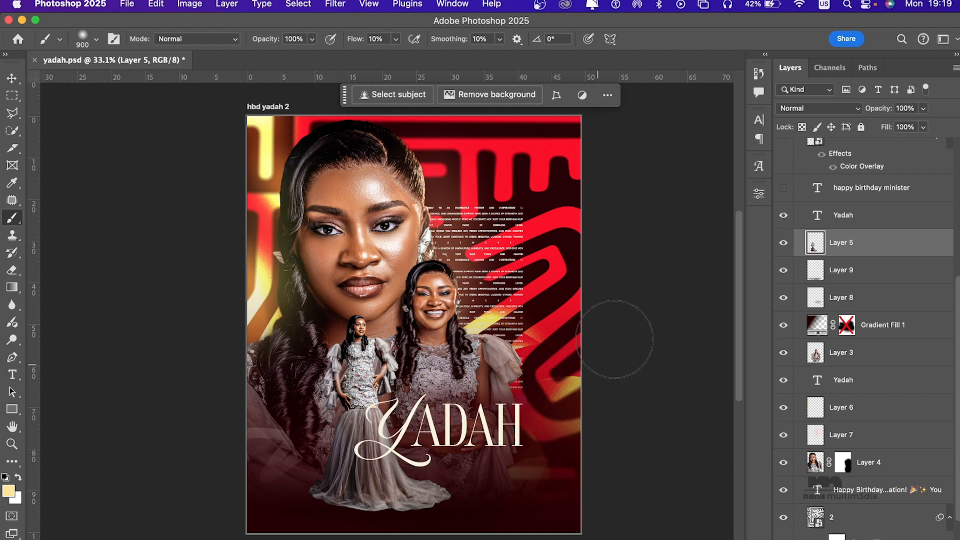
{"action": "left_click", "coordinate": [890, 215]}
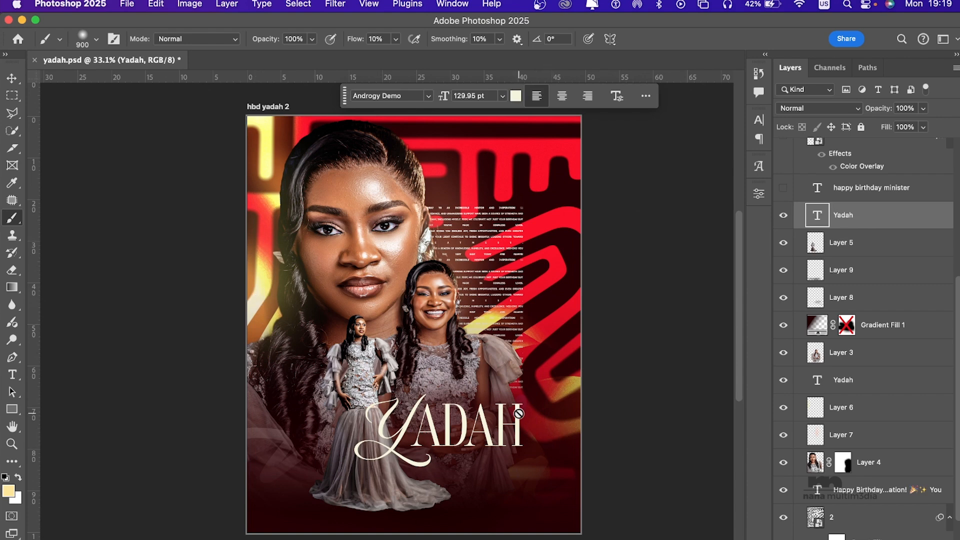
{"action": "scroll", "coordinate": [838, 237], "scroll_direction": "up", "scroll_amount": 5}
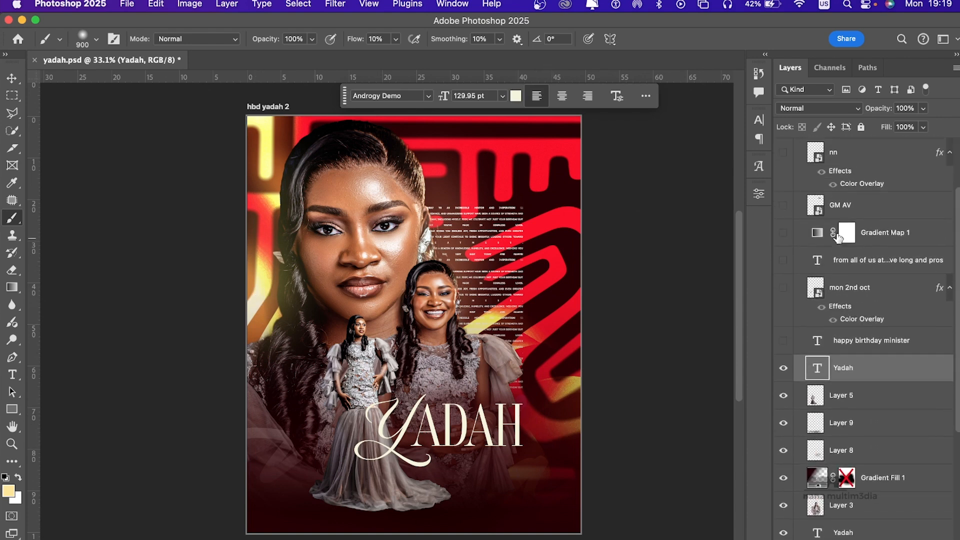
{"action": "left_click", "coordinate": [783, 382]}
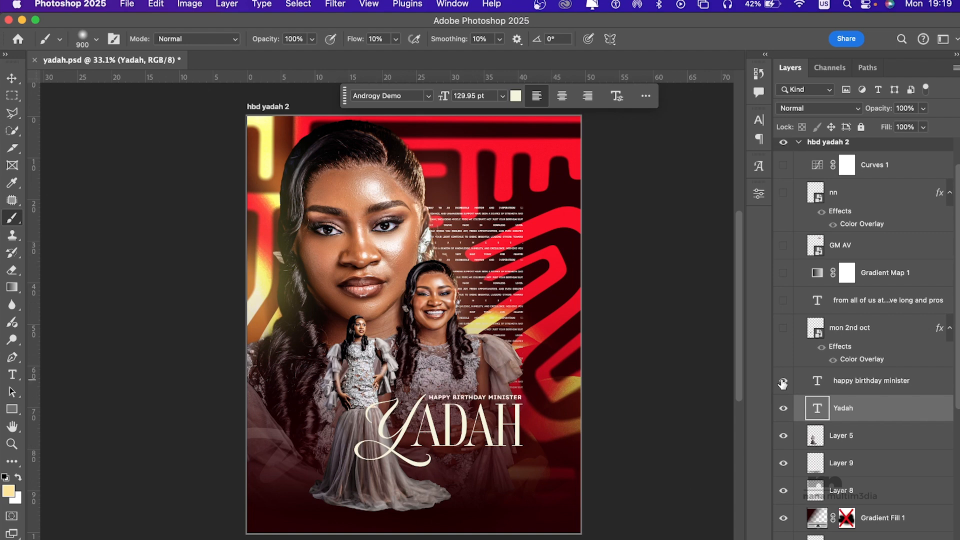
{"action": "left_click", "coordinate": [882, 383]}
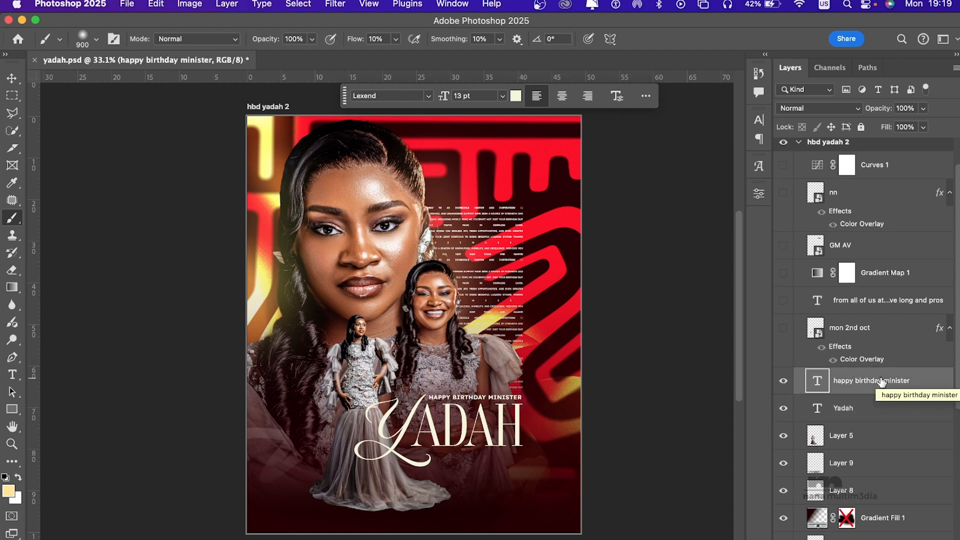
Step: Show the mon 2nd oct date badge layer and inspect its circular lettering beside the full-length portrait
{"action": "left_click", "coordinate": [872, 329]}
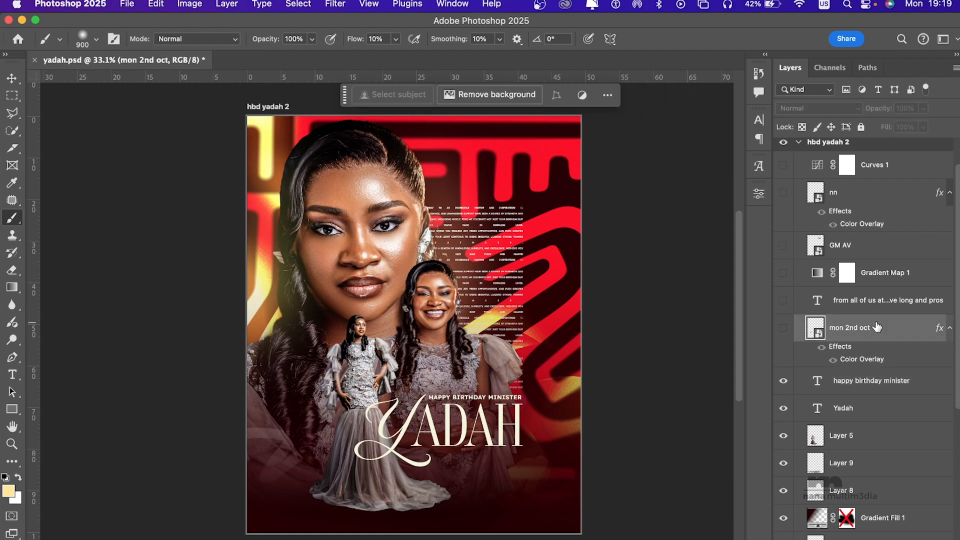
{"action": "left_click", "coordinate": [784, 329]}
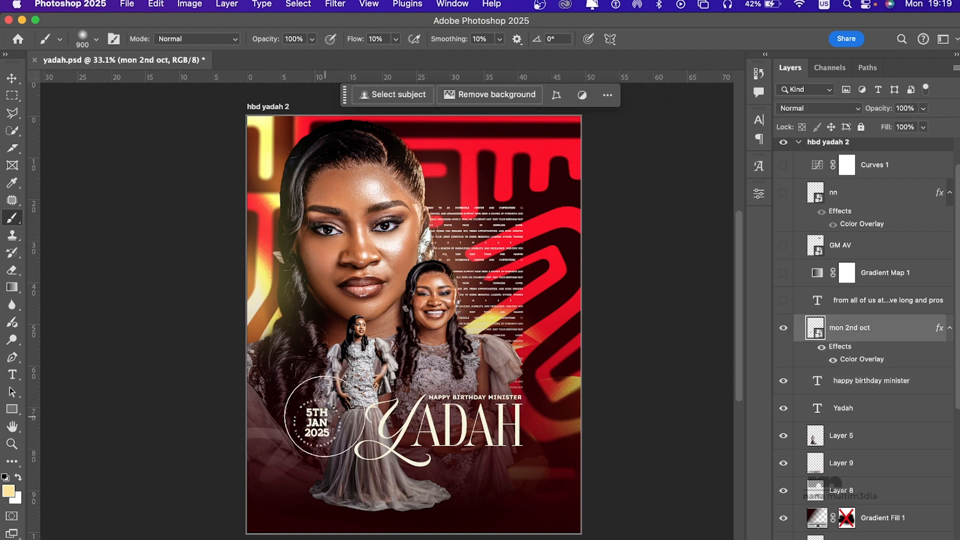
{"action": "scroll", "coordinate": [325, 417], "scroll_direction": "up", "scroll_amount": 5}
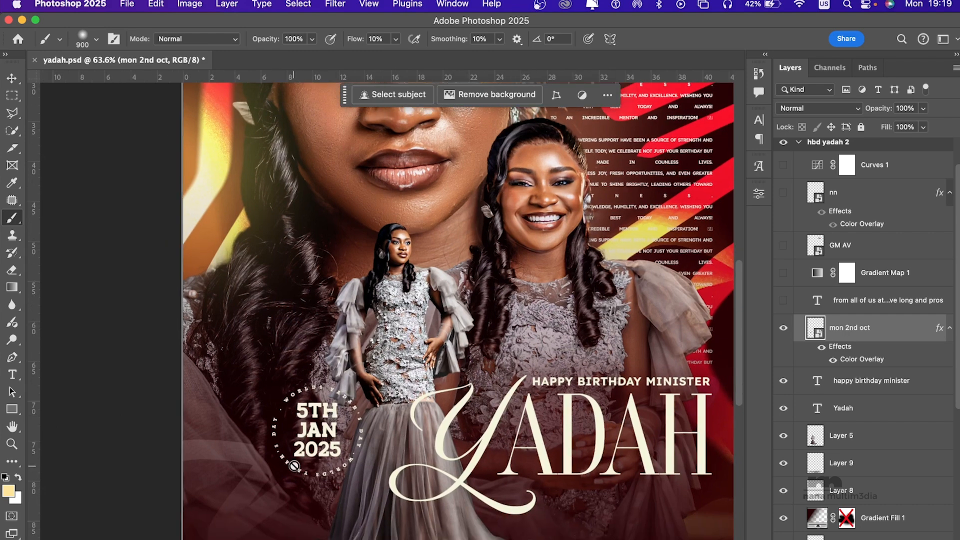
{"action": "scroll", "coordinate": [297, 462], "scroll_direction": "down", "scroll_amount": 2}
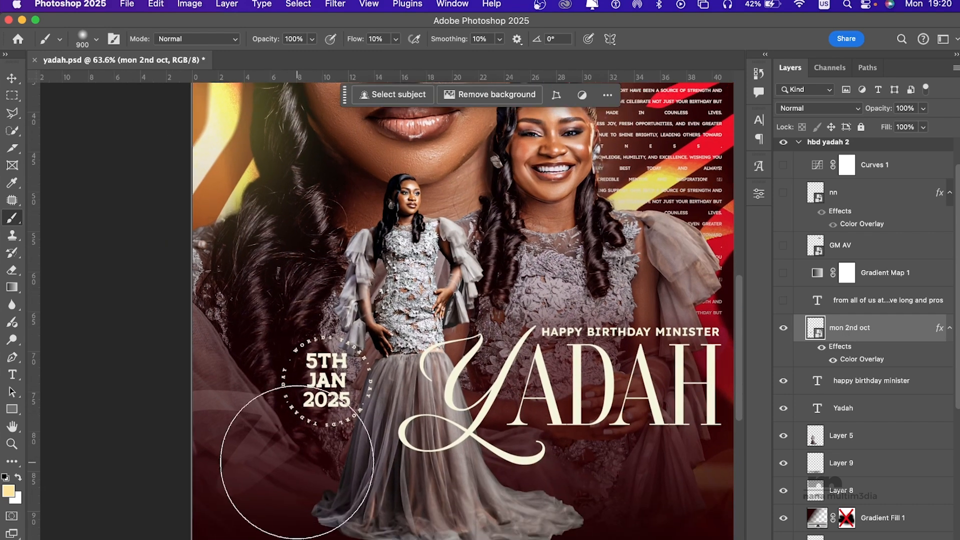
{"action": "scroll", "coordinate": [297, 462], "scroll_direction": "up", "scroll_amount": 5}
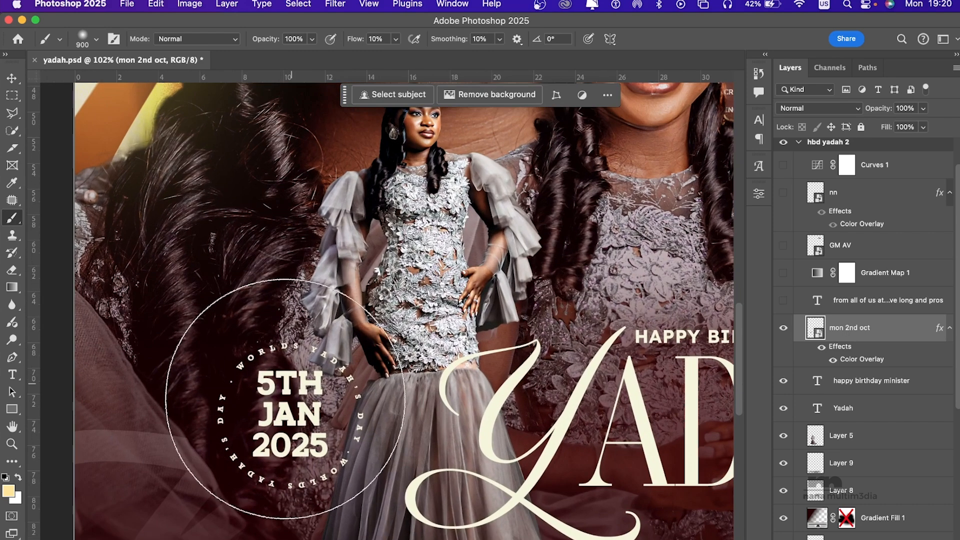
{"action": "scroll", "coordinate": [302, 369], "scroll_direction": "down", "scroll_amount": 3}
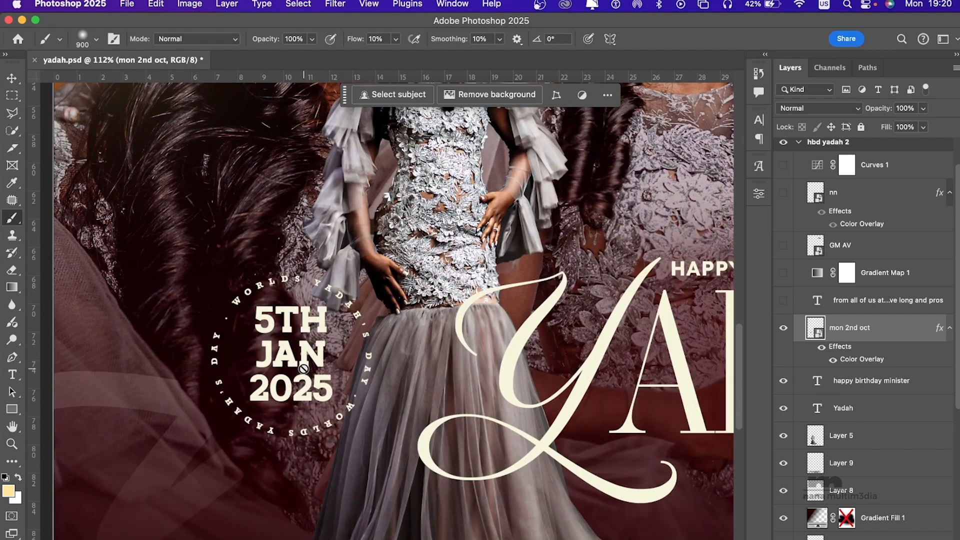
{"action": "left_click", "coordinate": [12, 78]}
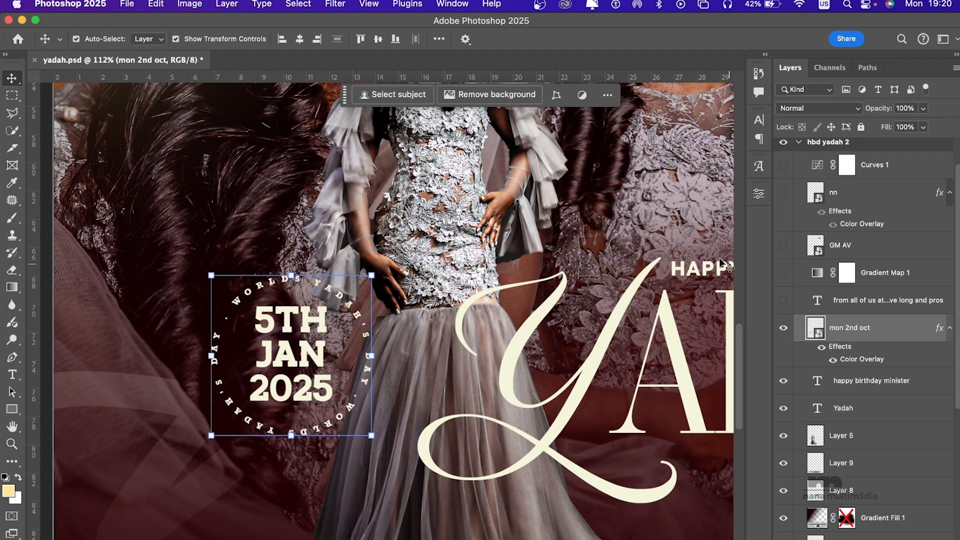
{"action": "scroll", "coordinate": [439, 294], "scroll_direction": "down", "scroll_amount": 5}
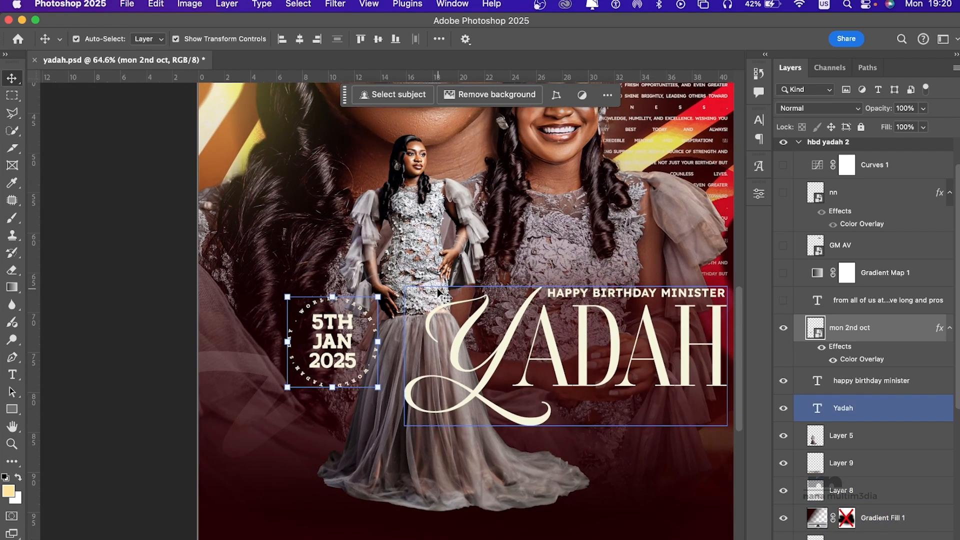
{"action": "scroll", "coordinate": [439, 294], "scroll_direction": "down", "scroll_amount": 3}
{"action": "scroll", "coordinate": [439, 293], "scroll_direction": "up", "scroll_amount": 2}
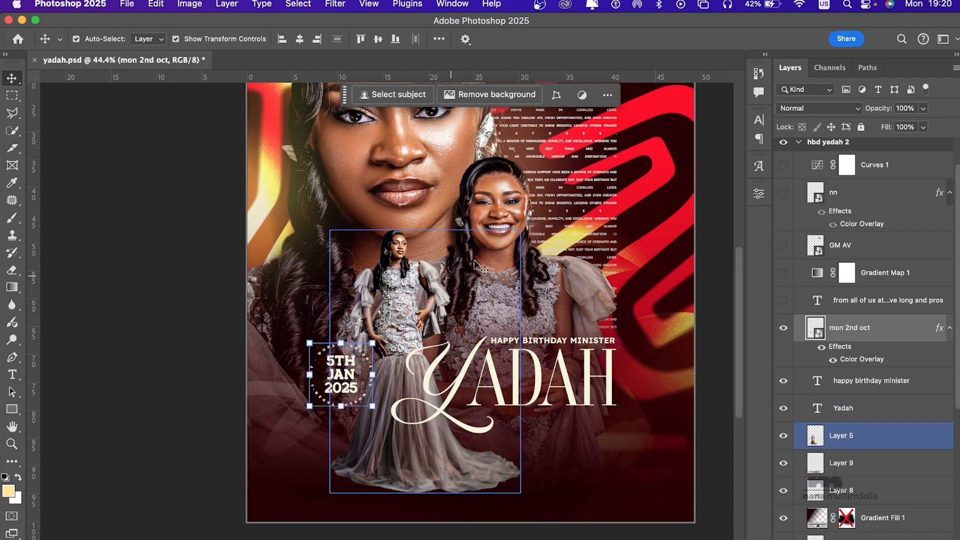
Step: Show the "from all of us at" text layer and the Gradient Map 1 adjustment above it
{"action": "left_click", "coordinate": [805, 307]}
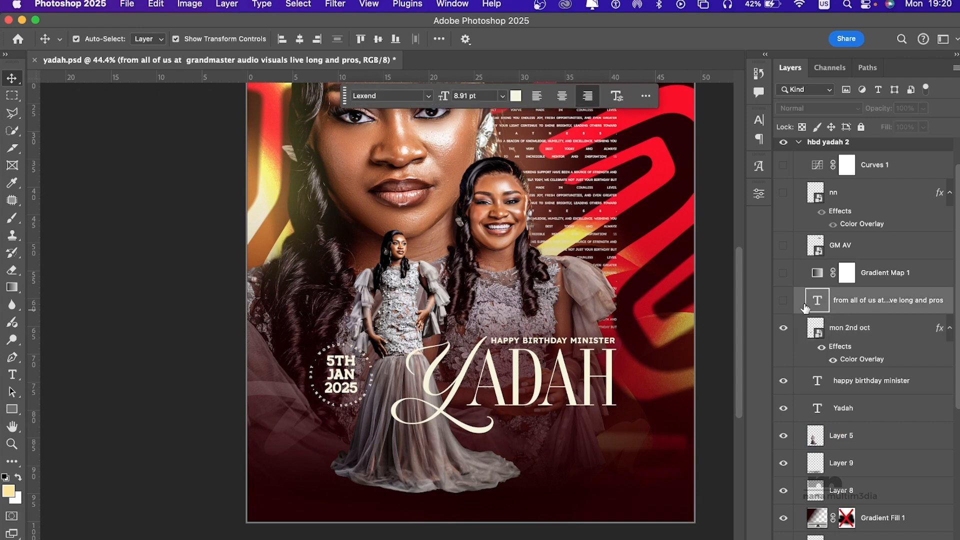
{"action": "left_click", "coordinate": [783, 300]}
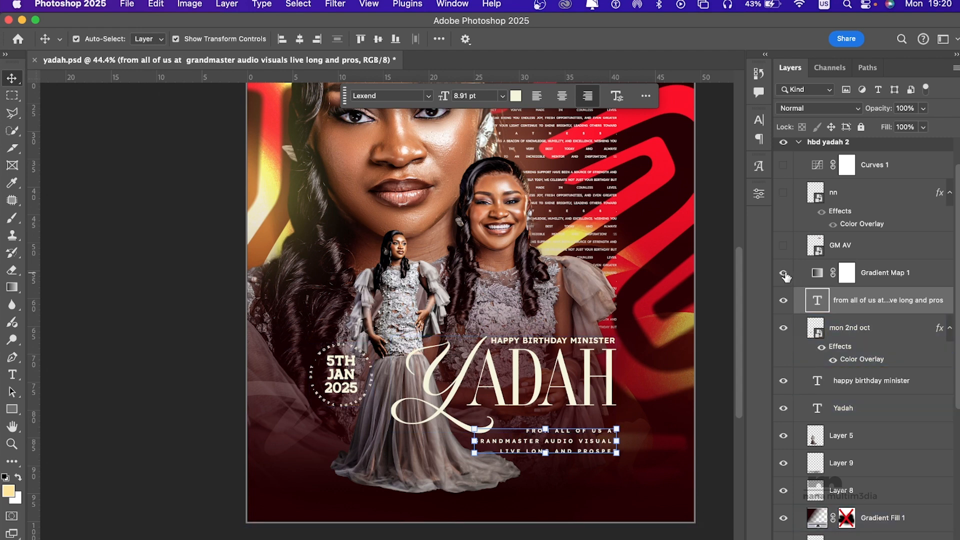
{"action": "key", "text": "super+minus"}
{"action": "key", "text": "super+minus"}
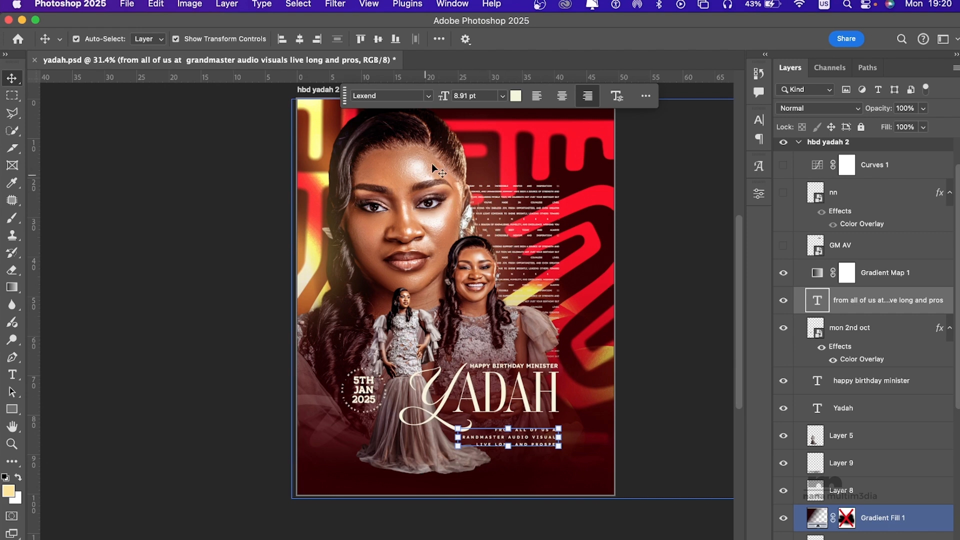
Step: Open Gradient Map 1's gradient for editing and examine its red and peach colour stops
{"action": "left_click", "coordinate": [817, 279]}
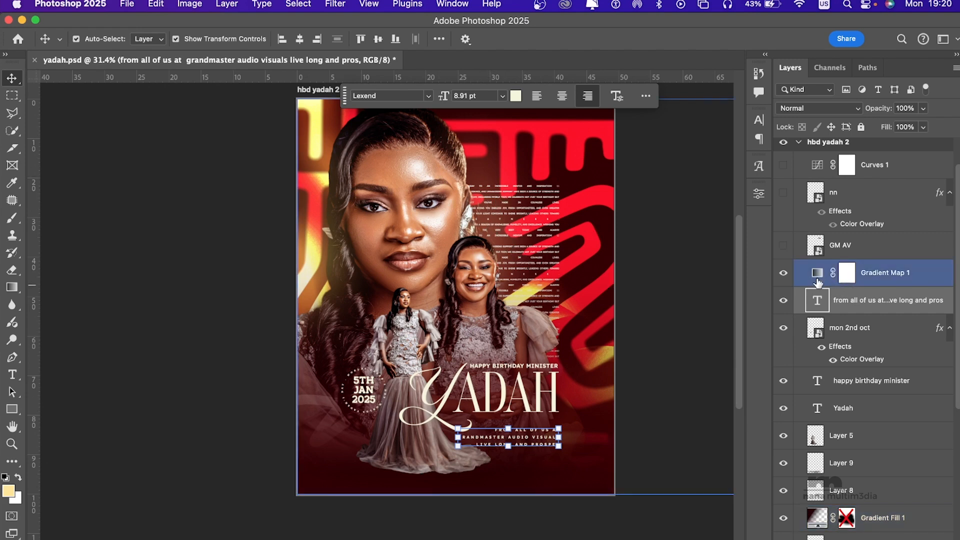
{"action": "left_click", "coordinate": [868, 539]}
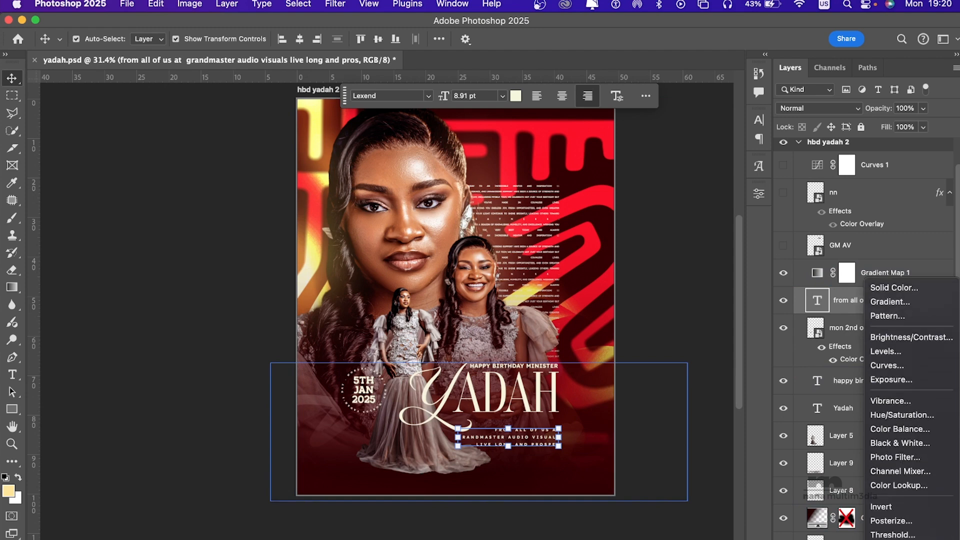
{"action": "left_click", "coordinate": [767, 446]}
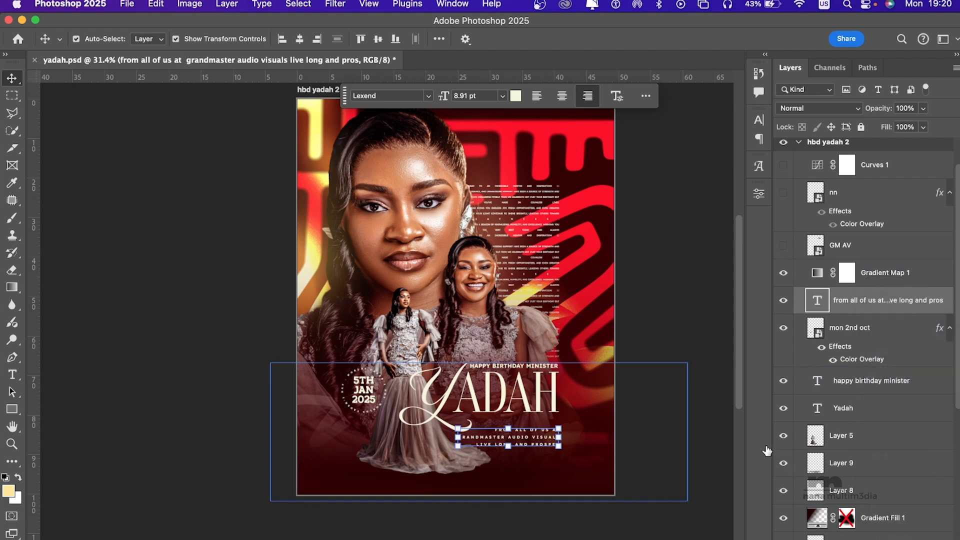
{"action": "double_click", "coordinate": [817, 272]}
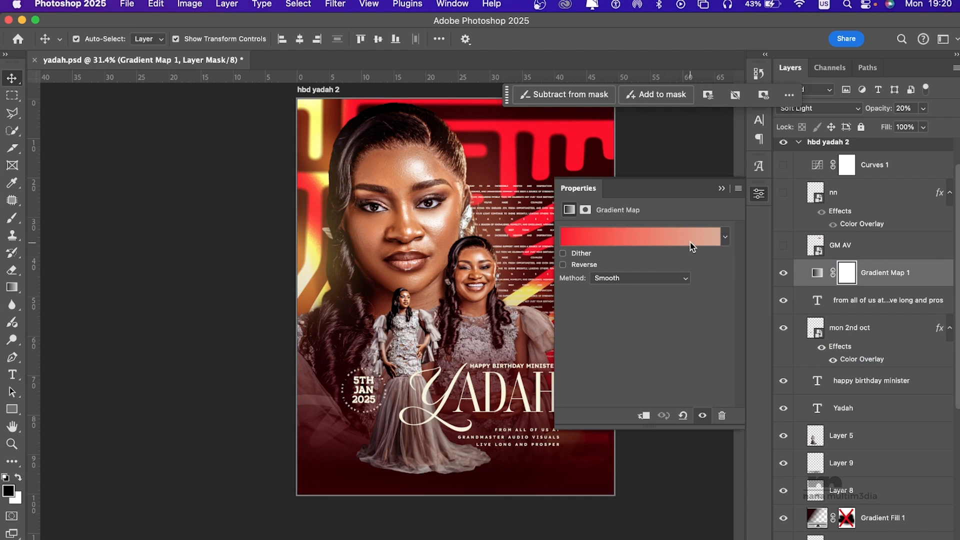
{"action": "left_click", "coordinate": [690, 237]}
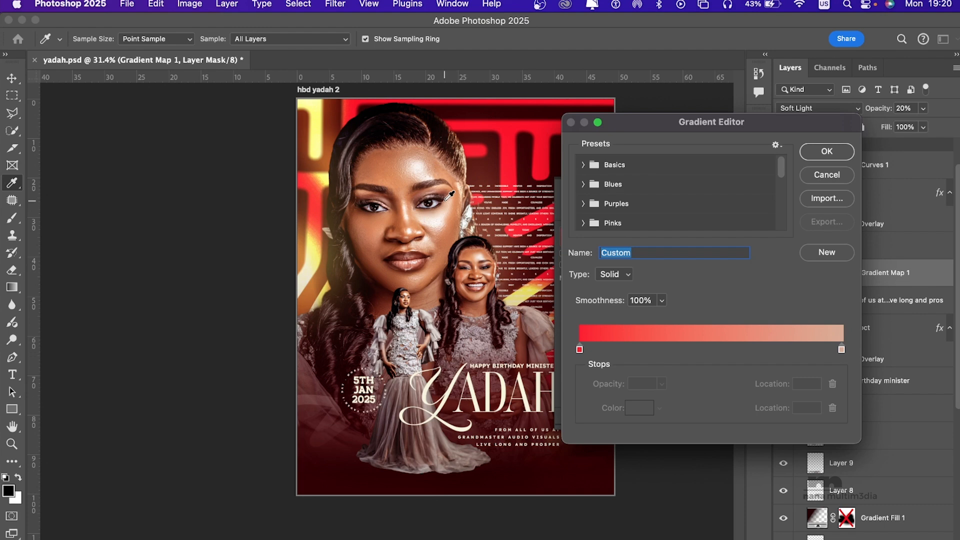
{"action": "left_click", "coordinate": [580, 350]}
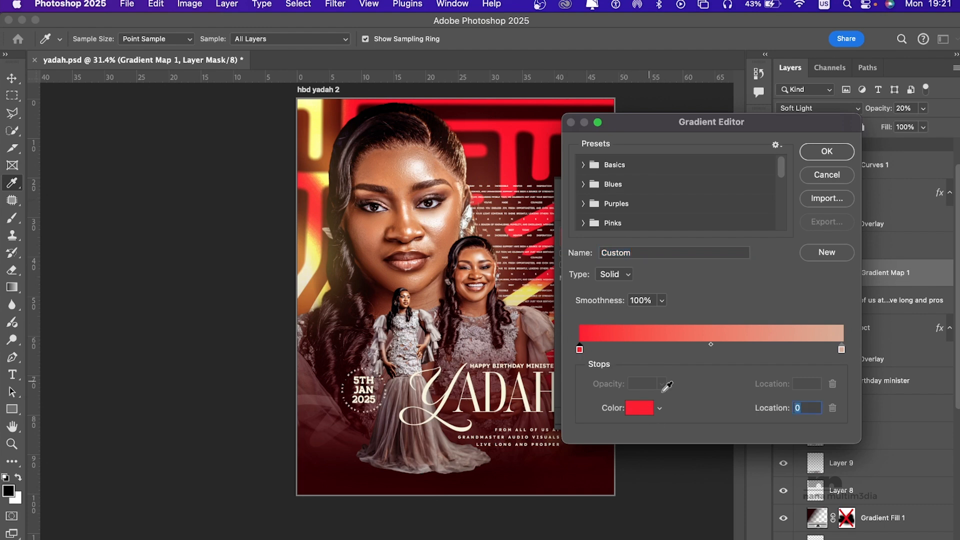
{"action": "left_click", "coordinate": [842, 350]}
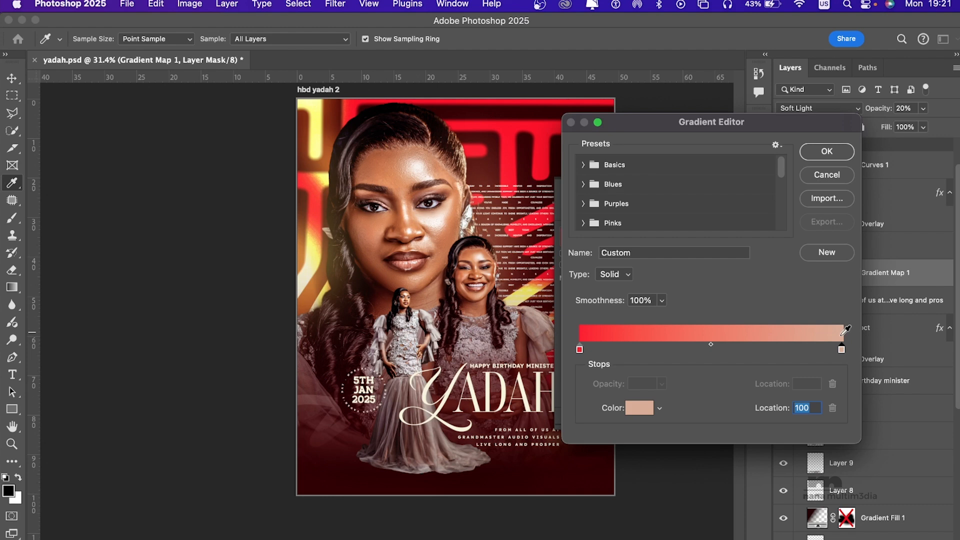
{"action": "left_click", "coordinate": [824, 156]}
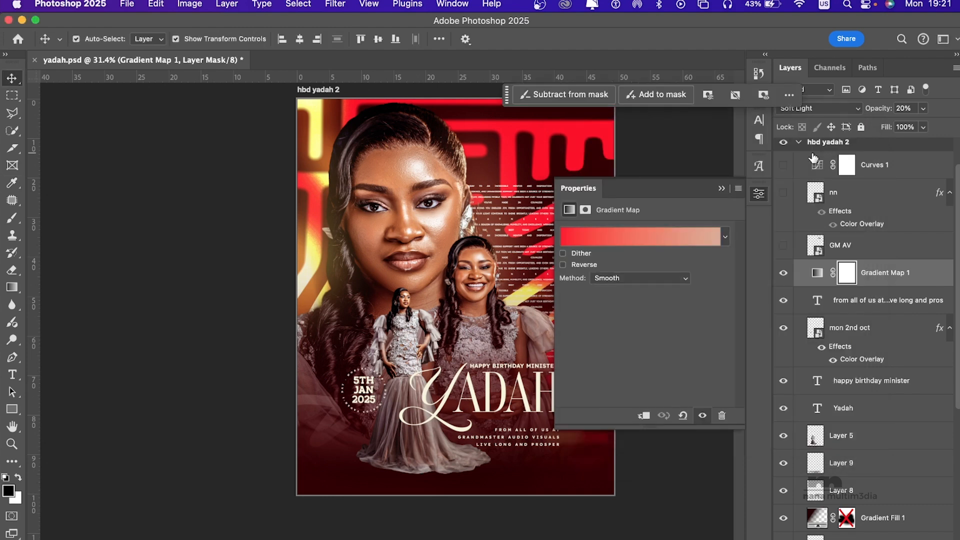
Step: Try reversing Gradient Map 1's gradient to compare the effect, and restore the original direction
{"action": "left_click", "coordinate": [563, 265]}
{"action": "left_click", "coordinate": [563, 265]}
{"action": "left_click", "coordinate": [563, 265]}
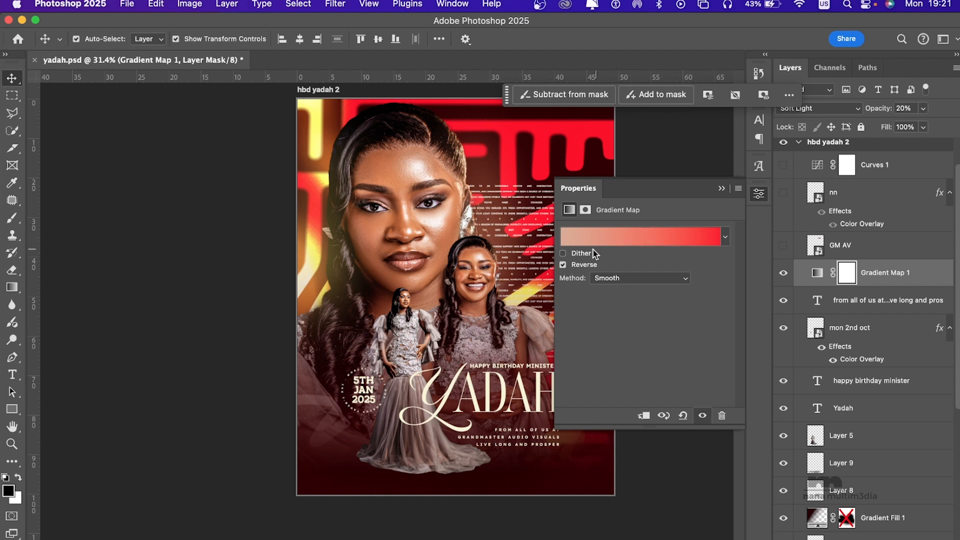
{"action": "left_click", "coordinate": [563, 265]}
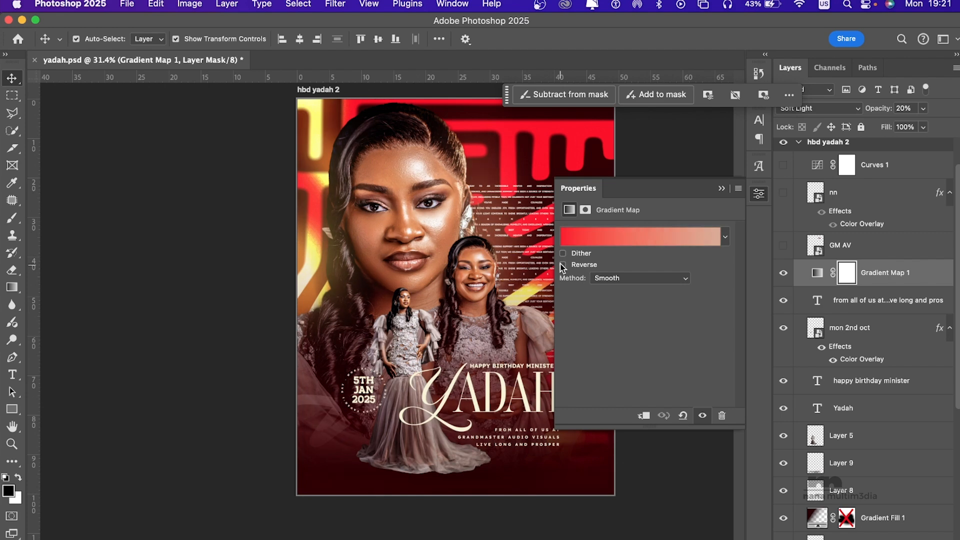
{"action": "left_click", "coordinate": [722, 190]}
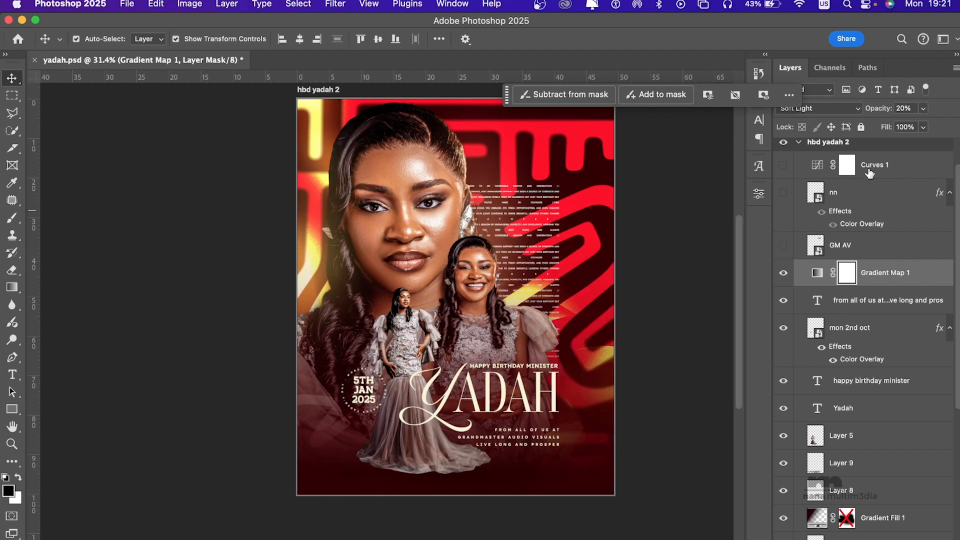
Step: Try Gradient Map 1 with Normal blending at 100% opacity, and return it to Soft Light at 20%
{"action": "left_click", "coordinate": [843, 110]}
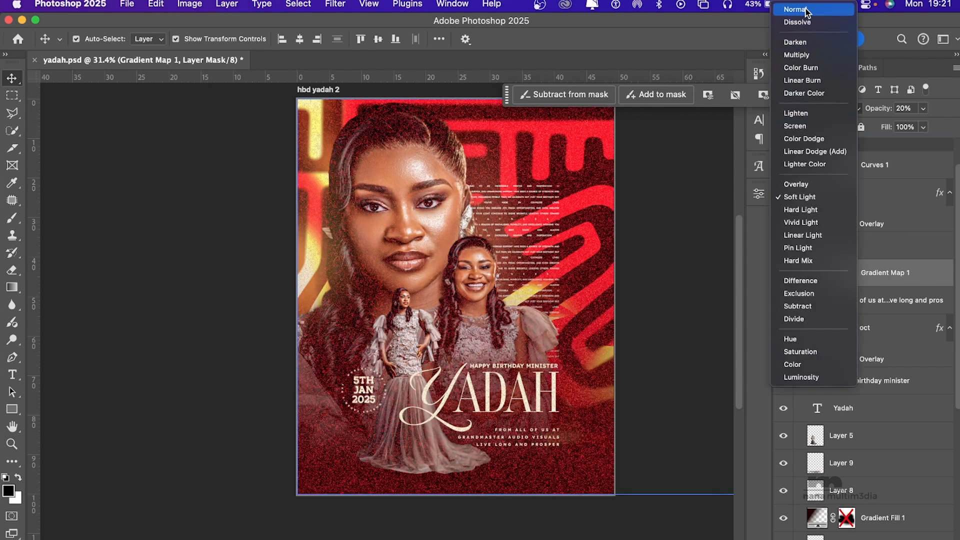
{"action": "left_click", "coordinate": [810, 9]}
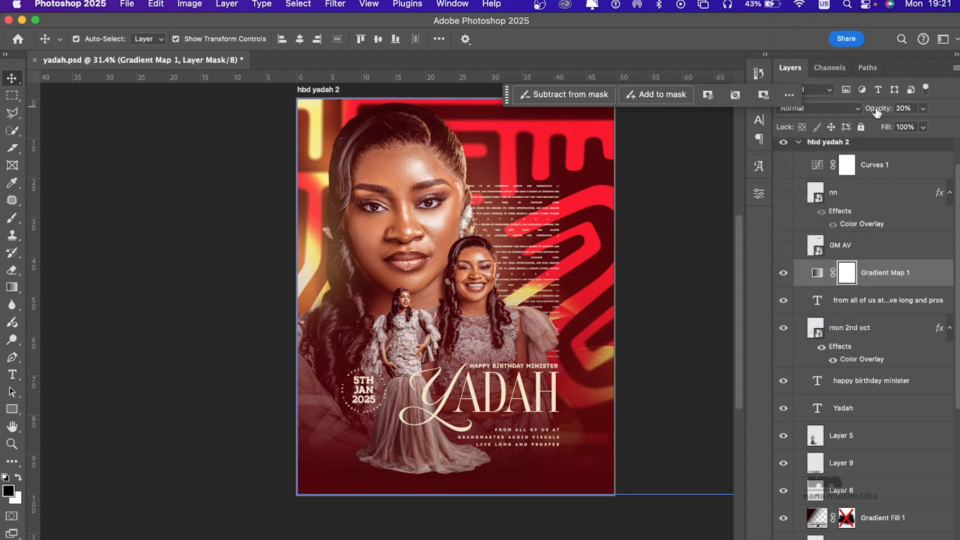
{"action": "left_click_drag", "start_coordinate": [877, 110], "coordinate": [958, 110]}
{"action": "left_click", "coordinate": [487, 250]}
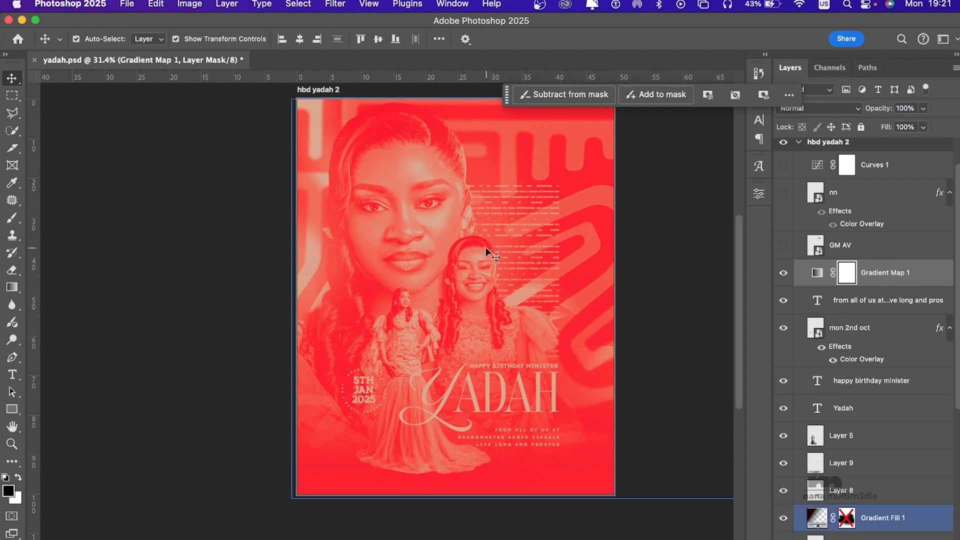
{"action": "left_click", "coordinate": [906, 108]}
{"action": "type", "text": "20"}
{"action": "key", "text": "Return"}
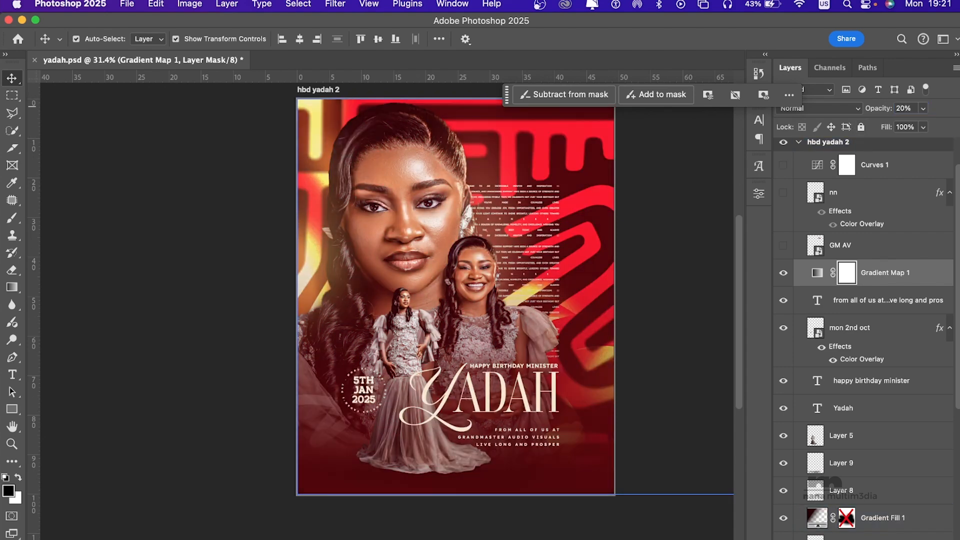
{"action": "left_click", "coordinate": [845, 108]}
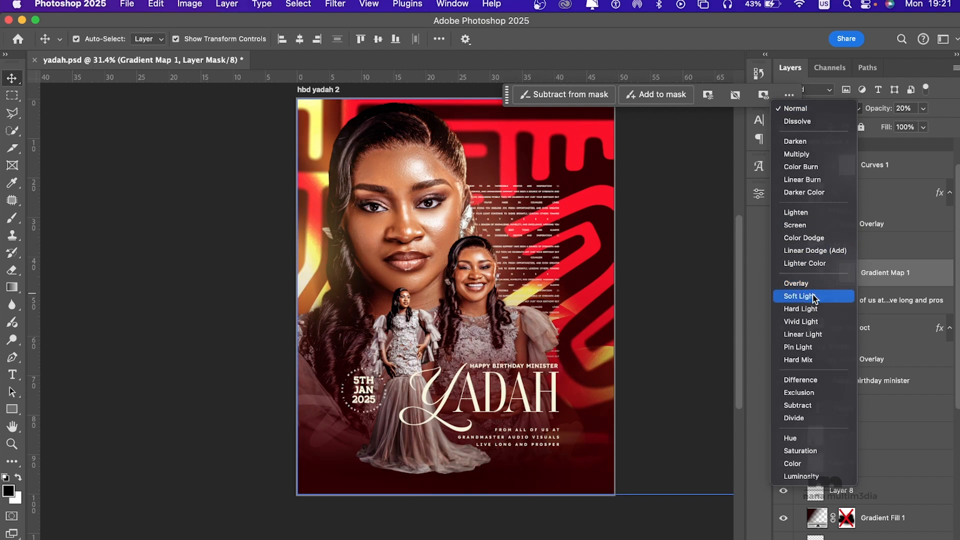
{"action": "left_click", "coordinate": [814, 296]}
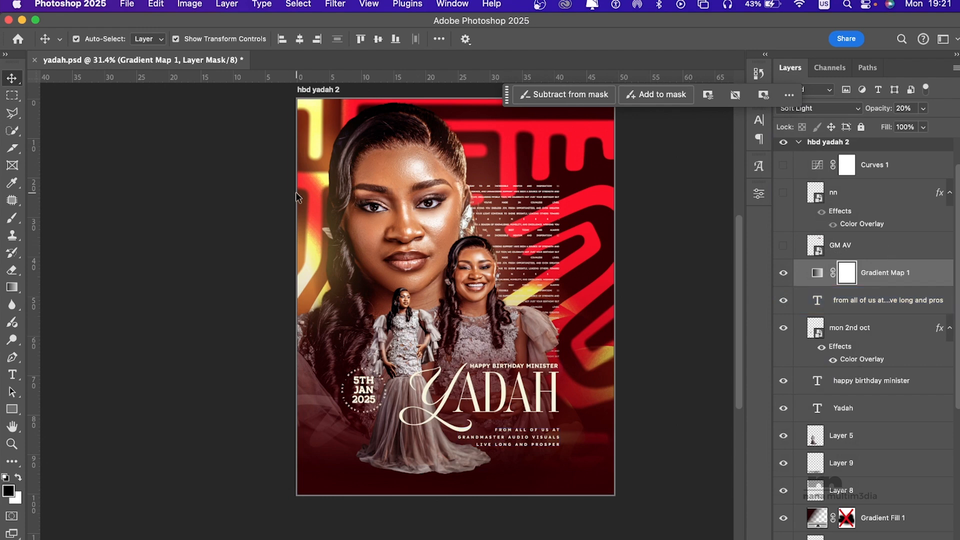
Step: Compare the flyer with and without the Gradient Map 1 adjustment
{"action": "left_click", "coordinate": [783, 273]}
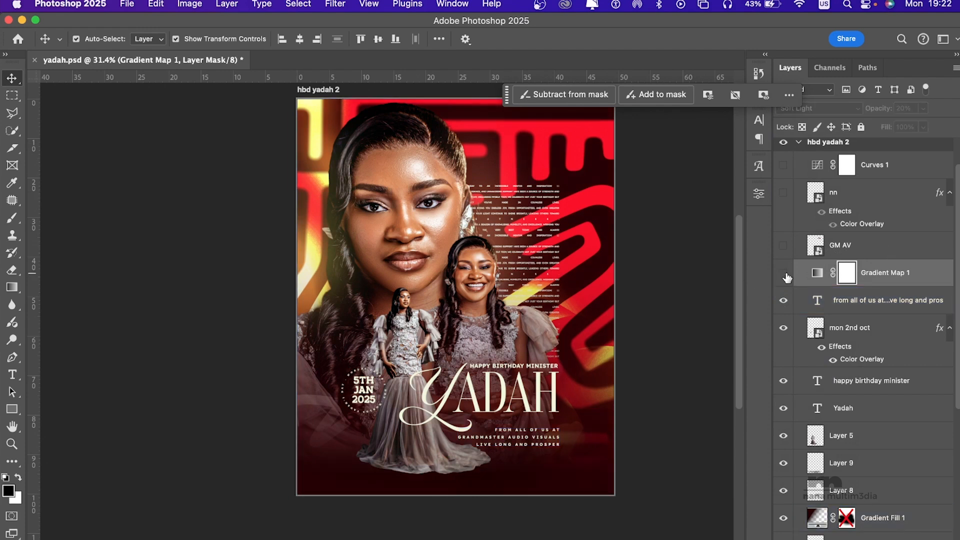
{"action": "left_click", "coordinate": [785, 274]}
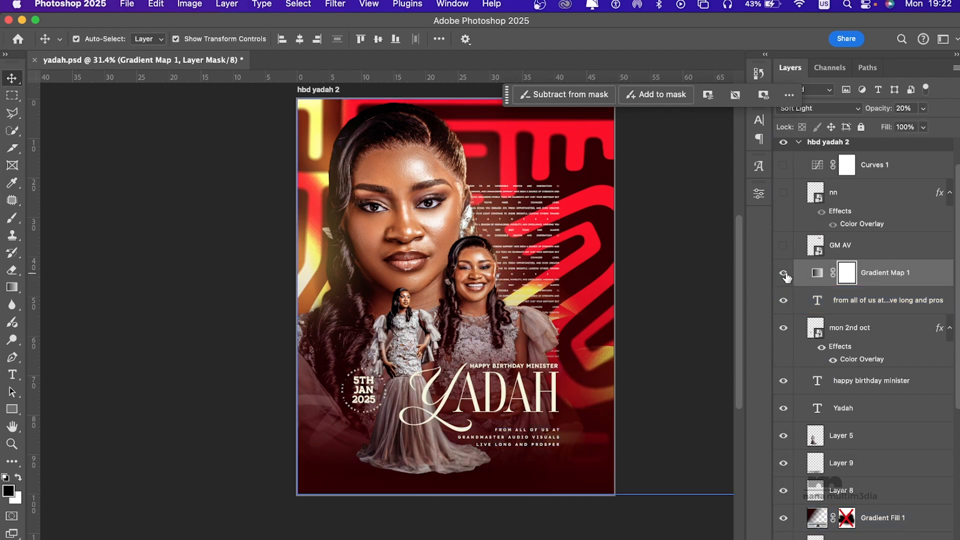
Step: Show the GM AV and nn logo layers and the Curves 1 adjustment in the hbd yadah 2 artboard
{"action": "scroll", "coordinate": [786, 276], "scroll_direction": "up", "scroll_amount": 3}
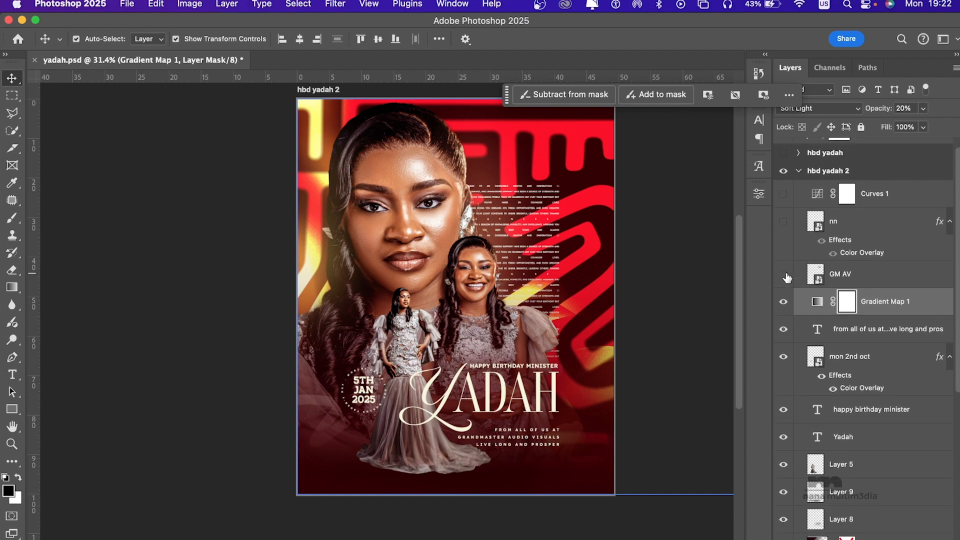
{"action": "scroll", "coordinate": [455, 163], "scroll_direction": "up", "scroll_amount": 3}
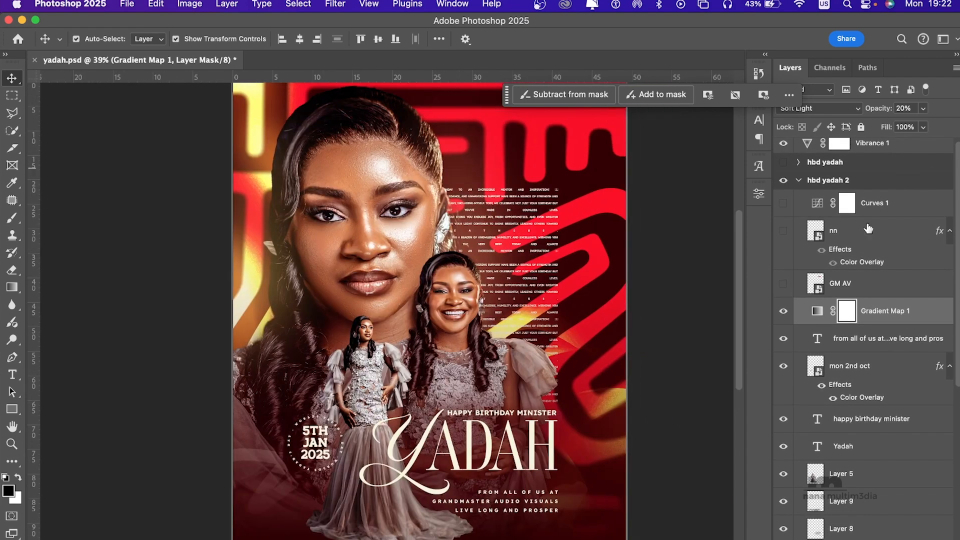
{"action": "left_click", "coordinate": [783, 284]}
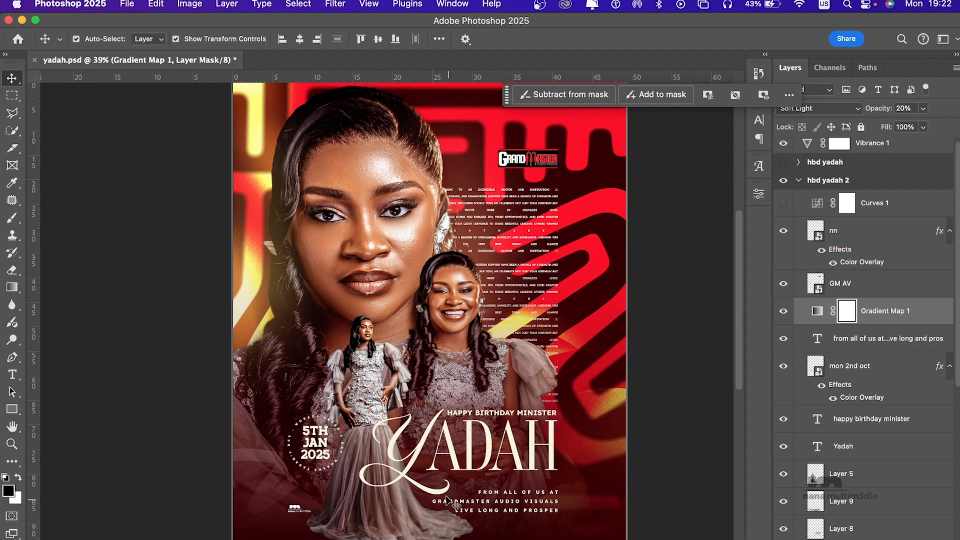
{"action": "left_click", "coordinate": [784, 203]}
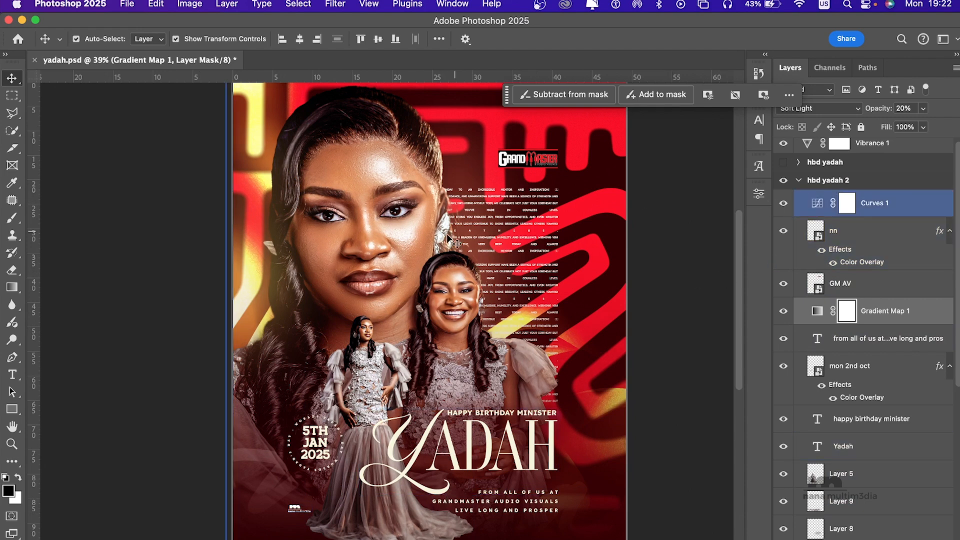
Step: Compare the flyer with and without Curves 1, and examine the shape of its RGB curve
{"action": "scroll", "coordinate": [445, 260], "scroll_direction": "down", "scroll_amount": 3}
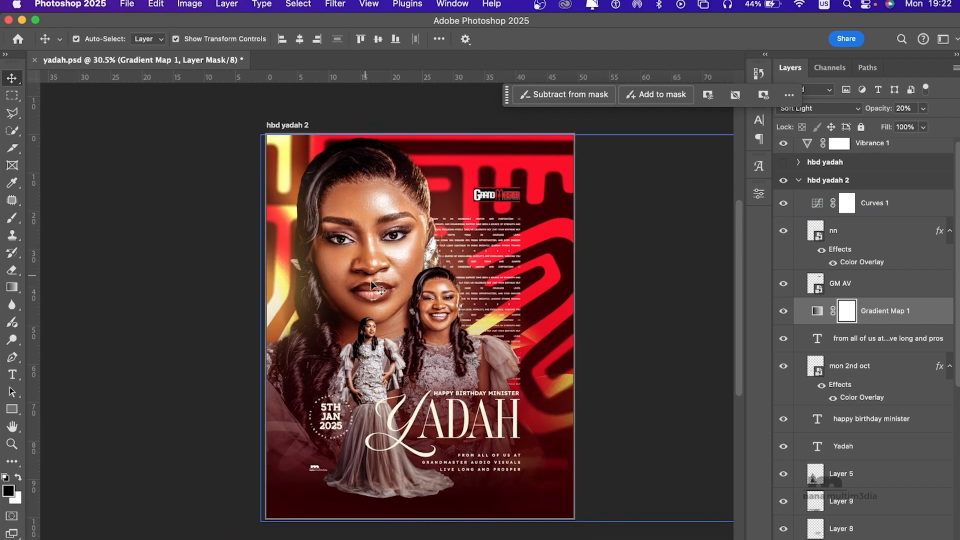
{"action": "left_click", "coordinate": [783, 204]}
{"action": "left_click", "coordinate": [784, 204]}
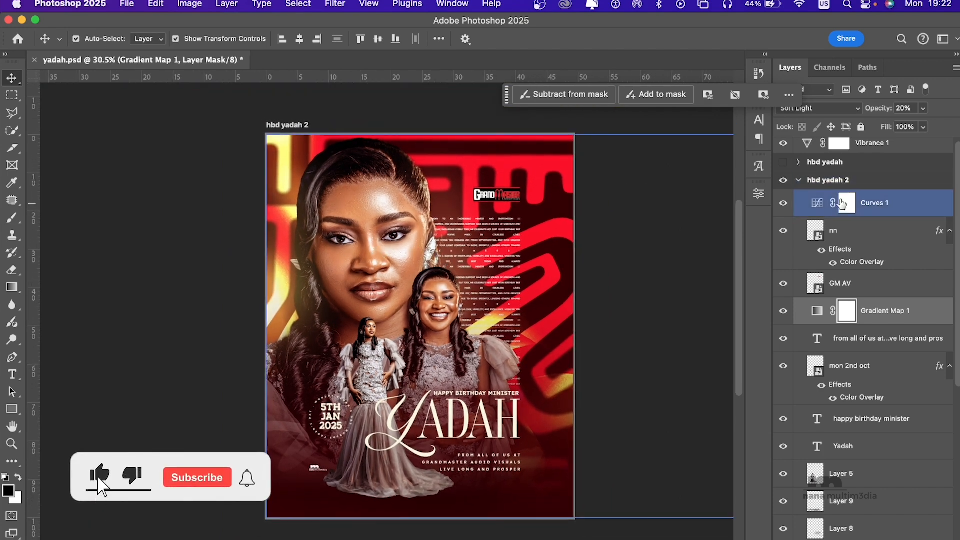
{"action": "left_click", "coordinate": [817, 205]}
{"action": "double_click", "coordinate": [817, 205]}
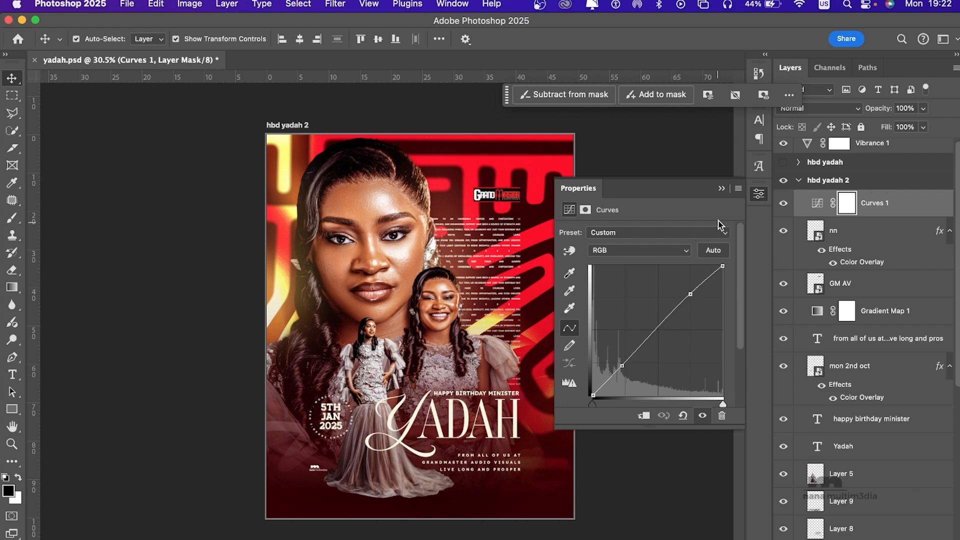
{"action": "left_click", "coordinate": [721, 189]}
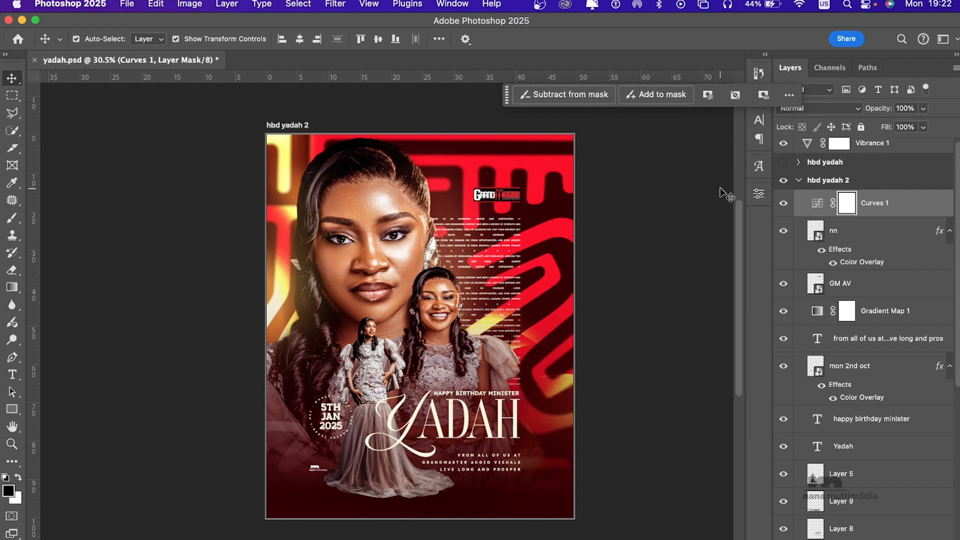
Step: Collapse the hbd yadah 2 artboard's layers and show the hbd yadah artboard beside it
{"action": "left_click", "coordinate": [800, 184]}
{"action": "left_click", "coordinate": [799, 184]}
{"action": "key", "text": "c"}
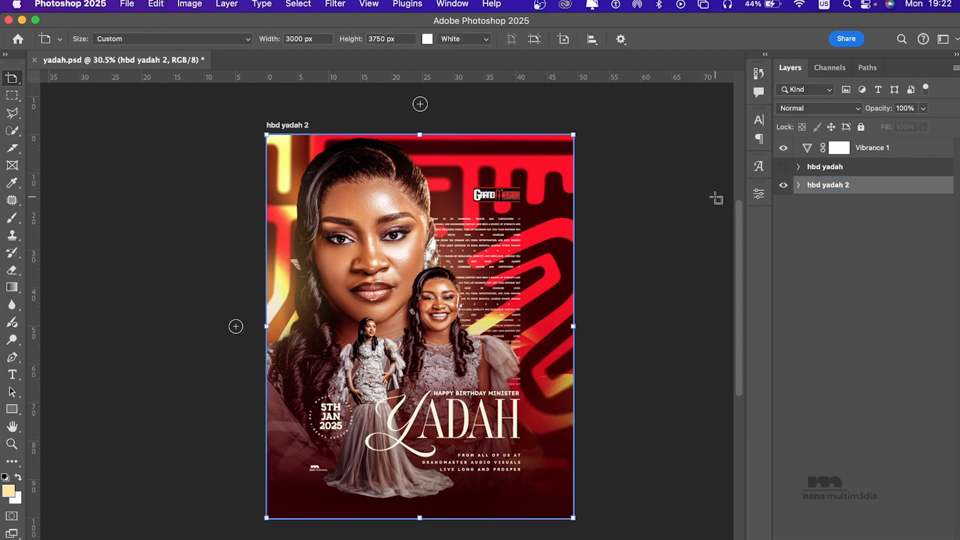
{"action": "scroll", "coordinate": [489, 275], "scroll_direction": "right", "scroll_amount": 5}
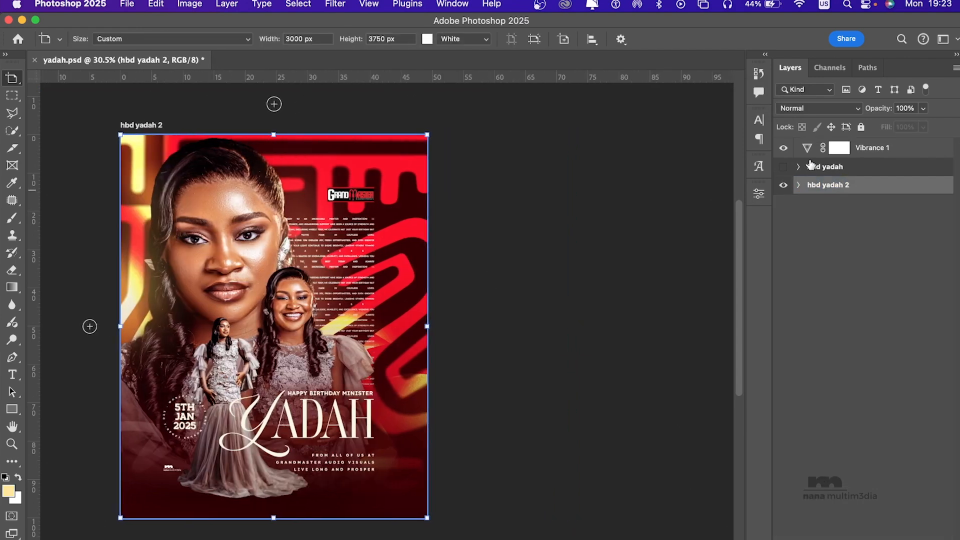
{"action": "left_click", "coordinate": [782, 169]}
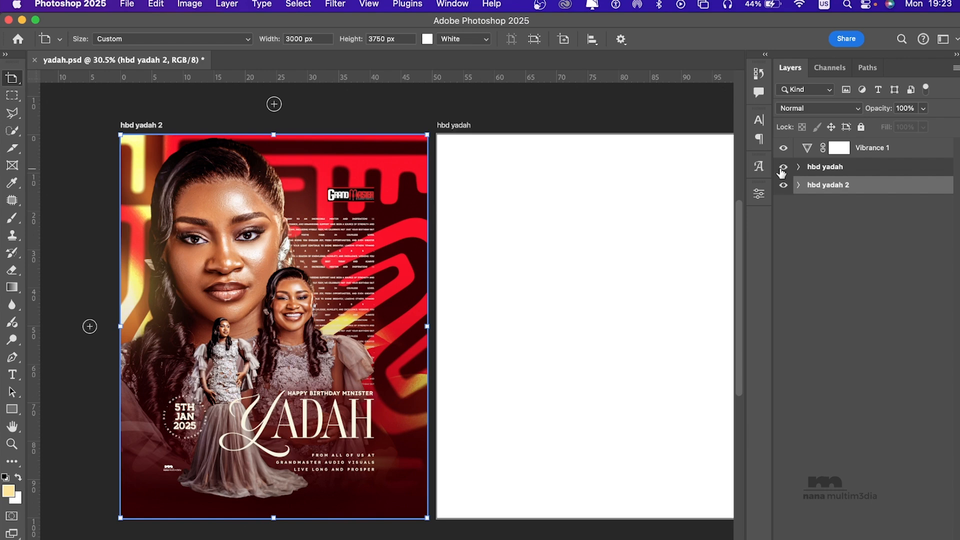
{"action": "scroll", "coordinate": [671, 231], "scroll_direction": "right", "scroll_amount": 3}
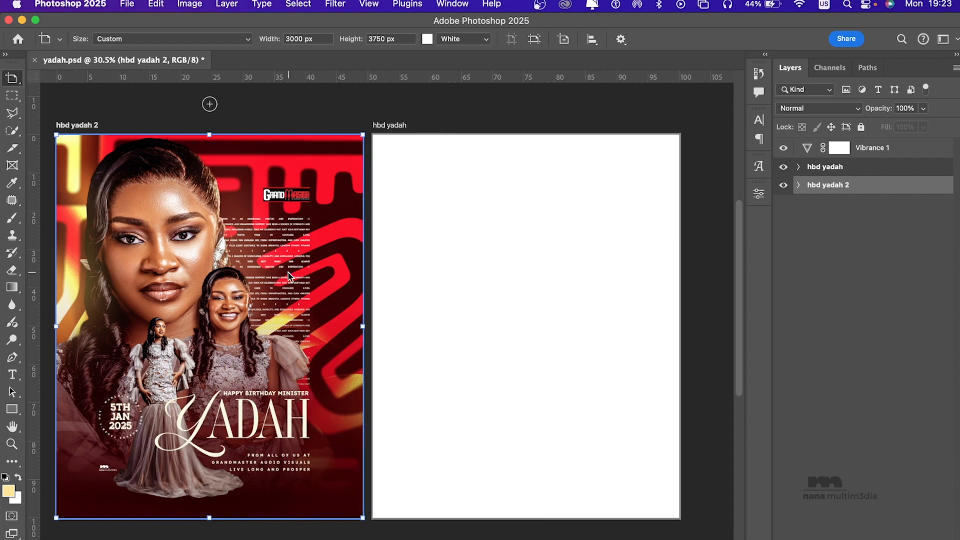
Step: In the hbd yadah artboard, show background layers Layer 1, Layer 4 copy, 4413591_92917, Hue/Saturation 1 and pattern layer 2
{"action": "left_click", "coordinate": [799, 168]}
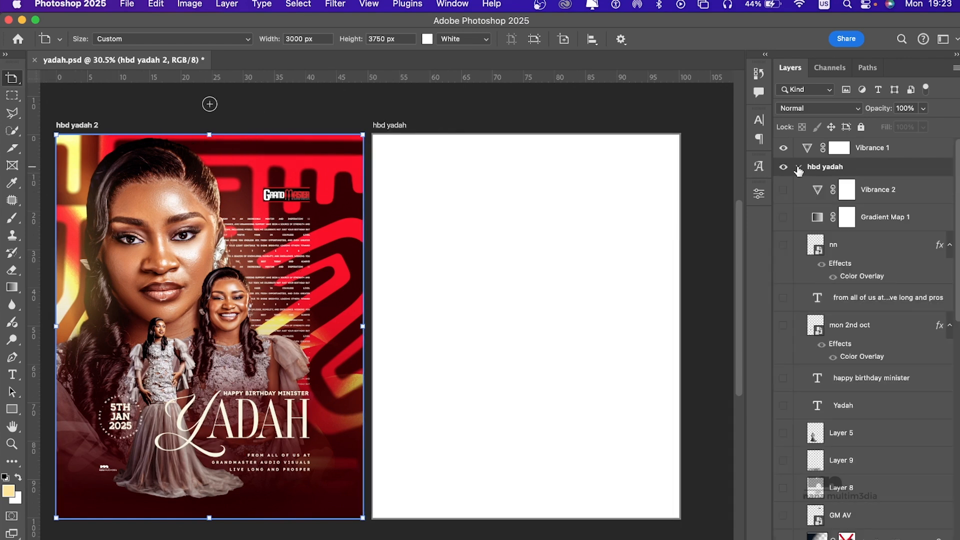
{"action": "scroll", "coordinate": [859, 360], "scroll_direction": "down", "scroll_amount": 5}
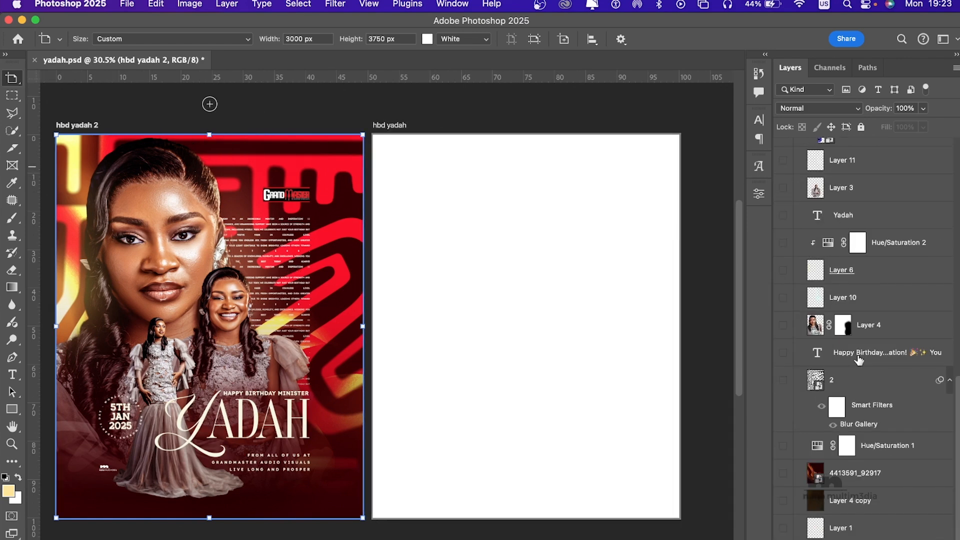
{"action": "left_click", "coordinate": [784, 529]}
{"action": "left_click", "coordinate": [783, 500]}
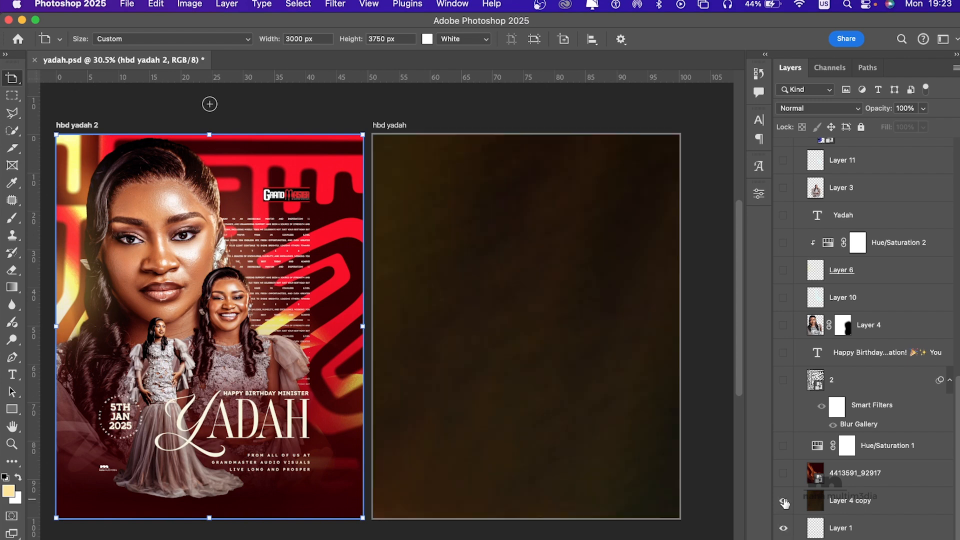
{"action": "left_click", "coordinate": [783, 474]}
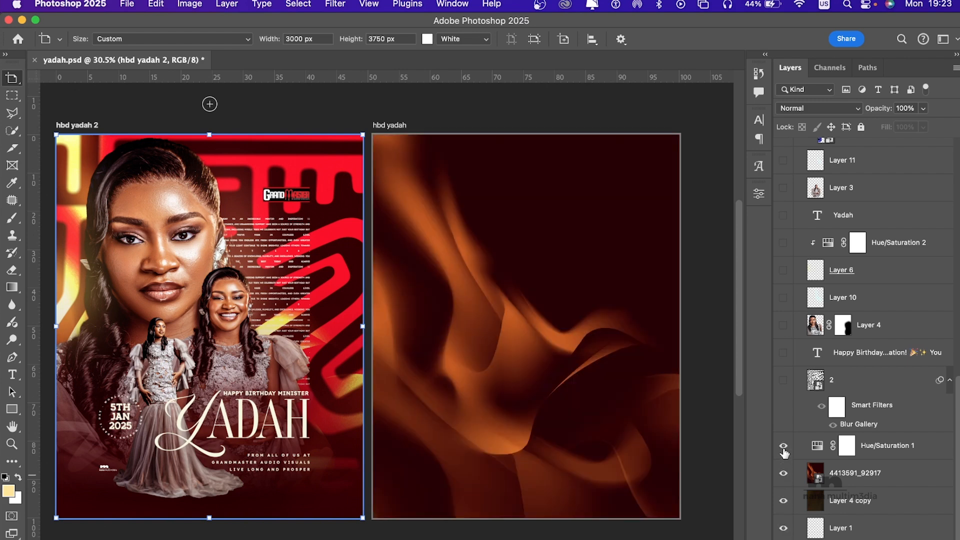
{"action": "left_click", "coordinate": [783, 445]}
{"action": "left_click", "coordinate": [783, 381]}
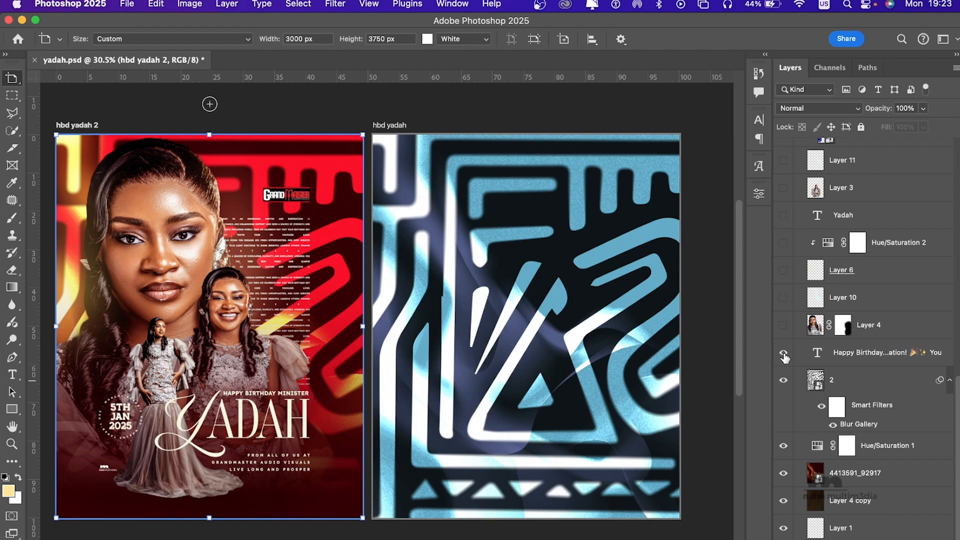
Step: Show the birthday paragraph text, Layers 4, 10 and 6, Hue/Saturation 2, the lower Yadah text and the Layer 3 portrait
{"action": "left_click", "coordinate": [783, 352]}
{"action": "left_click", "coordinate": [783, 325]}
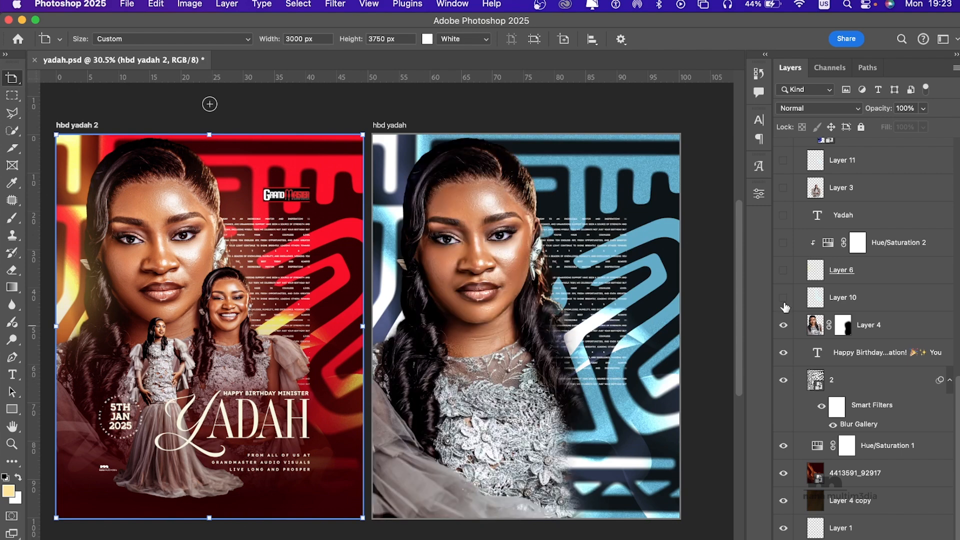
{"action": "left_click", "coordinate": [783, 270]}
{"action": "left_click", "coordinate": [784, 244]}
{"action": "left_click", "coordinate": [783, 215]}
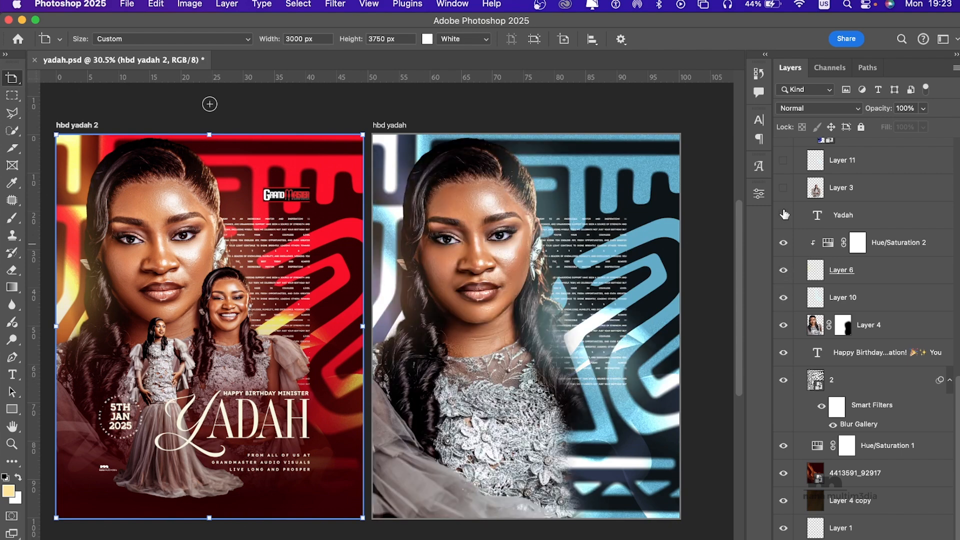
{"action": "left_click", "coordinate": [783, 189]}
Step: Show Layer 11, the pngwing.com (6) flower, its blurred copy and the Hue/Saturation 3 adjustment clipped to Group 1
{"action": "scroll", "coordinate": [830, 190], "scroll_direction": "up", "scroll_amount": 3}
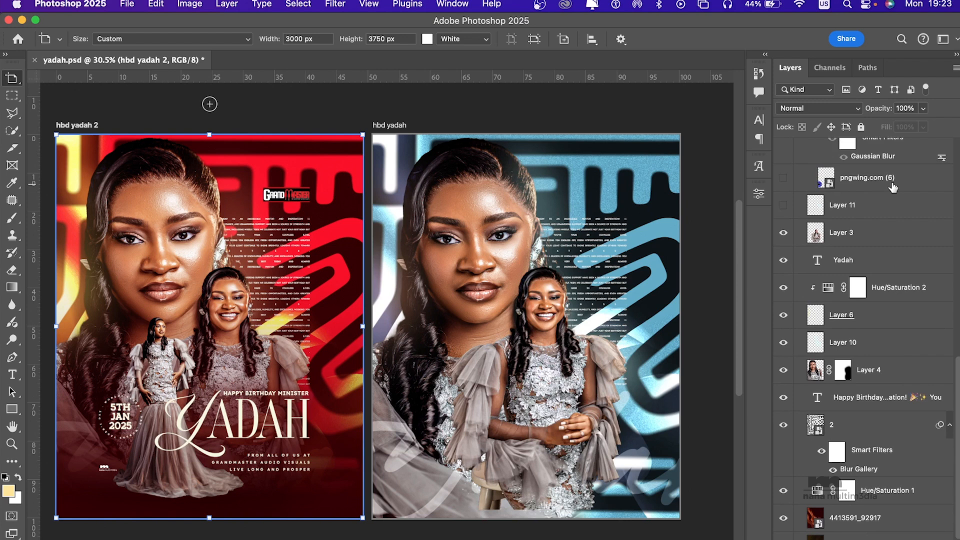
{"action": "left_click", "coordinate": [784, 227]}
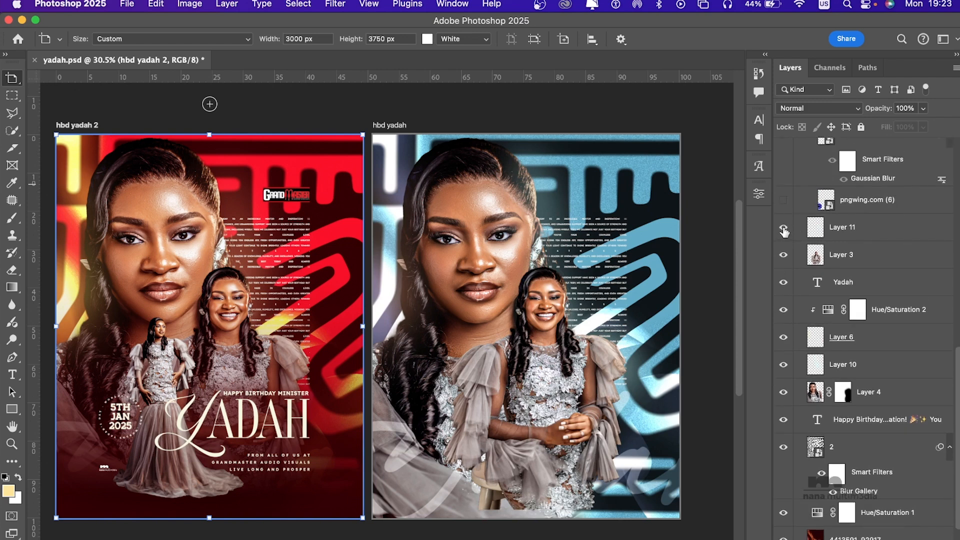
{"action": "left_click", "coordinate": [783, 199]}
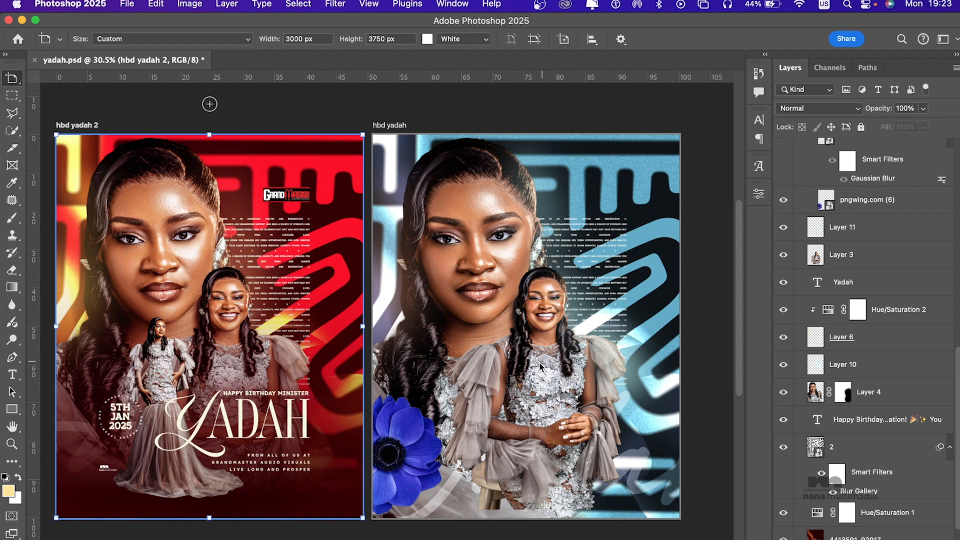
{"action": "scroll", "coordinate": [819, 297], "scroll_direction": "up", "scroll_amount": 5}
{"action": "scroll", "coordinate": [819, 297], "scroll_direction": "up", "scroll_amount": 1}
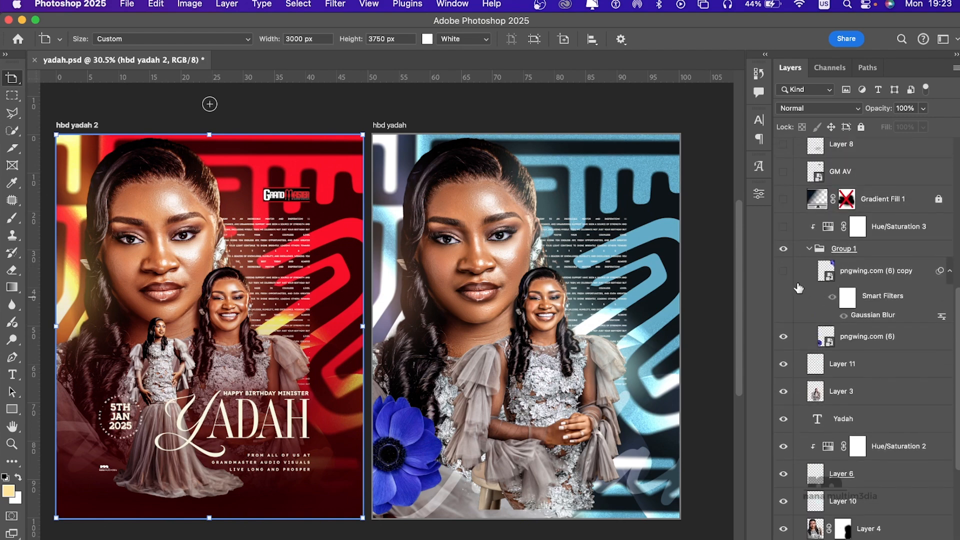
{"action": "left_click", "coordinate": [784, 272]}
{"action": "left_click", "coordinate": [783, 227]}
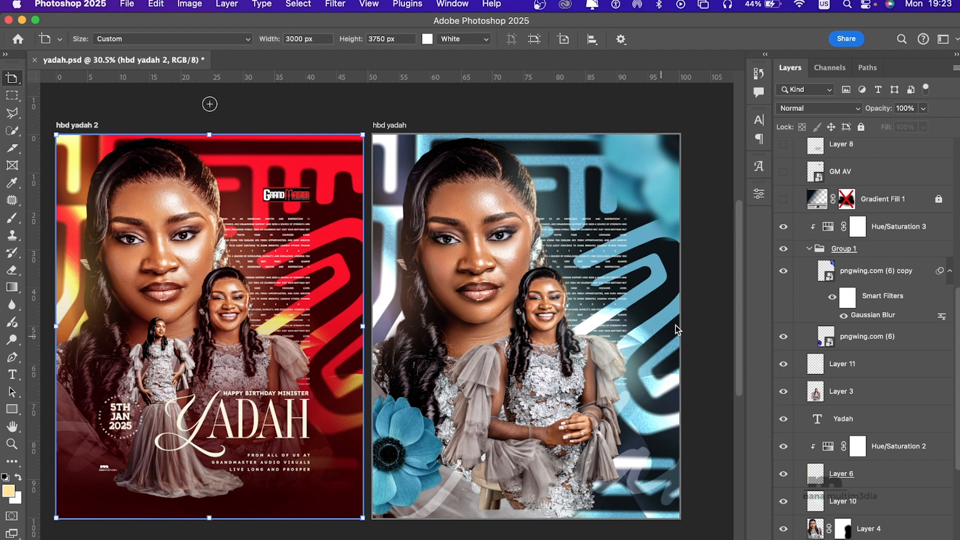
Step: Examine Hue/Saturation 3's hue and saturation settings for the flowers, and collapse Group 1
{"action": "double_click", "coordinate": [828, 228]}
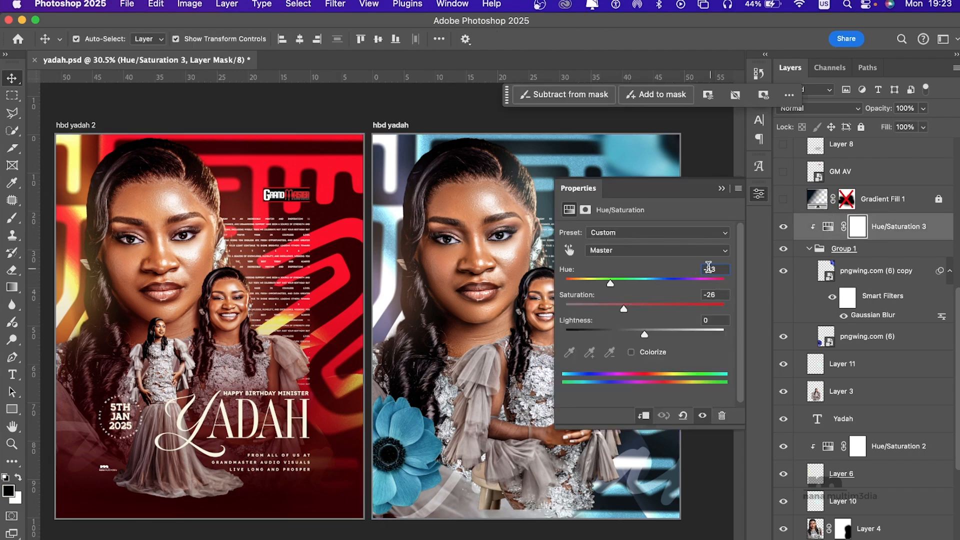
{"action": "left_click", "coordinate": [722, 189]}
{"action": "left_click", "coordinate": [813, 250]}
{"action": "left_click", "coordinate": [809, 249]}
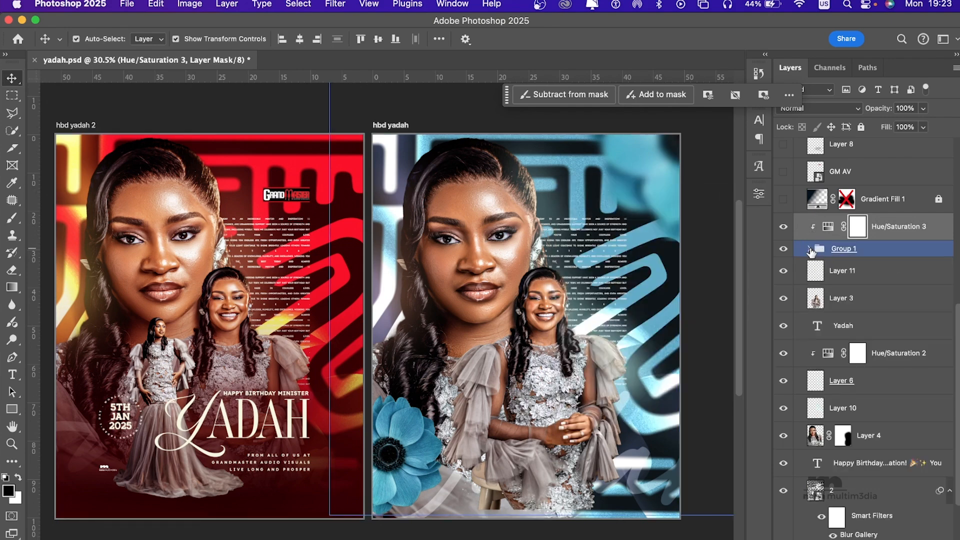
Step: Show Gradient Fill 1, the GM AV logo, Layers 8 and 9, and the full-length portrait on Layer 5
{"action": "left_click", "coordinate": [783, 199]}
{"action": "left_click", "coordinate": [515, 285]}
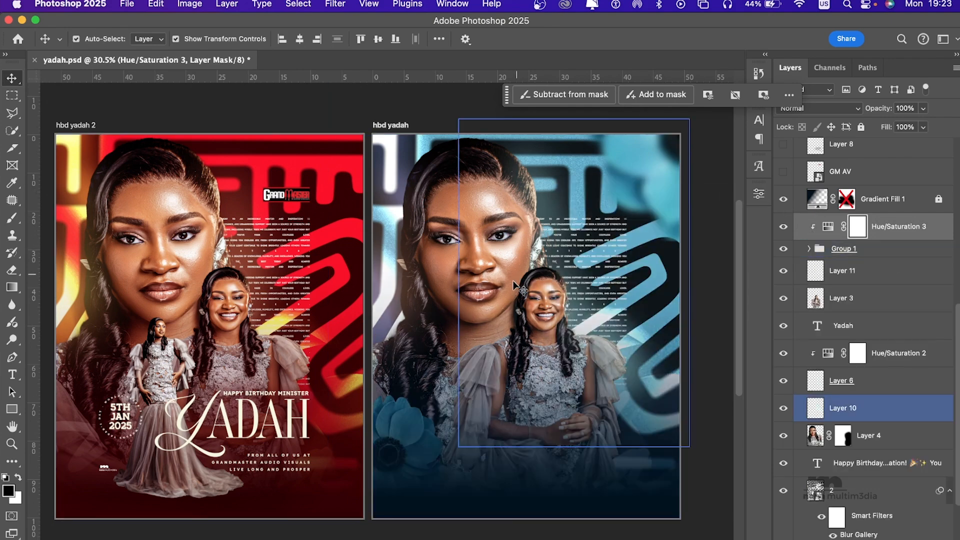
{"action": "scroll", "coordinate": [864, 258], "scroll_direction": "up", "scroll_amount": 3}
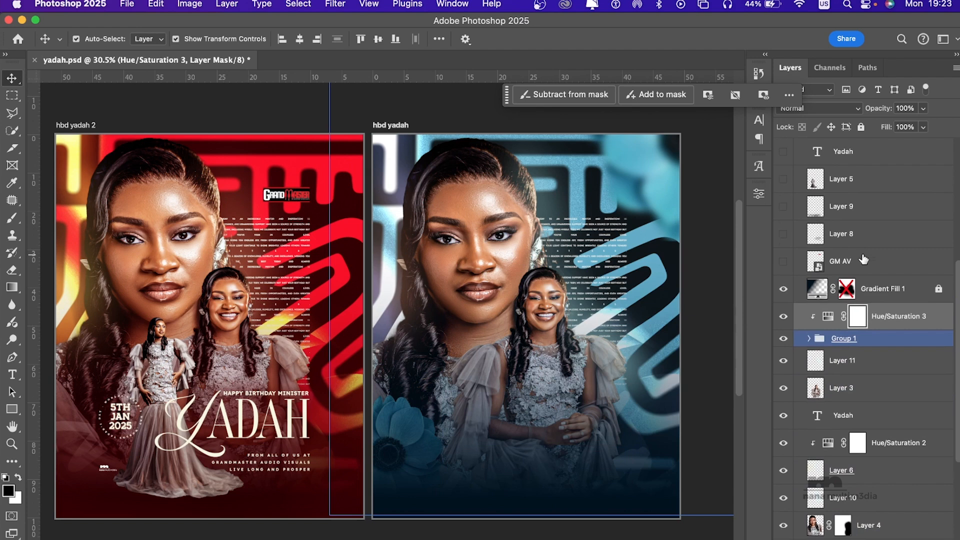
{"action": "scroll", "coordinate": [864, 259], "scroll_direction": "up", "scroll_amount": 3}
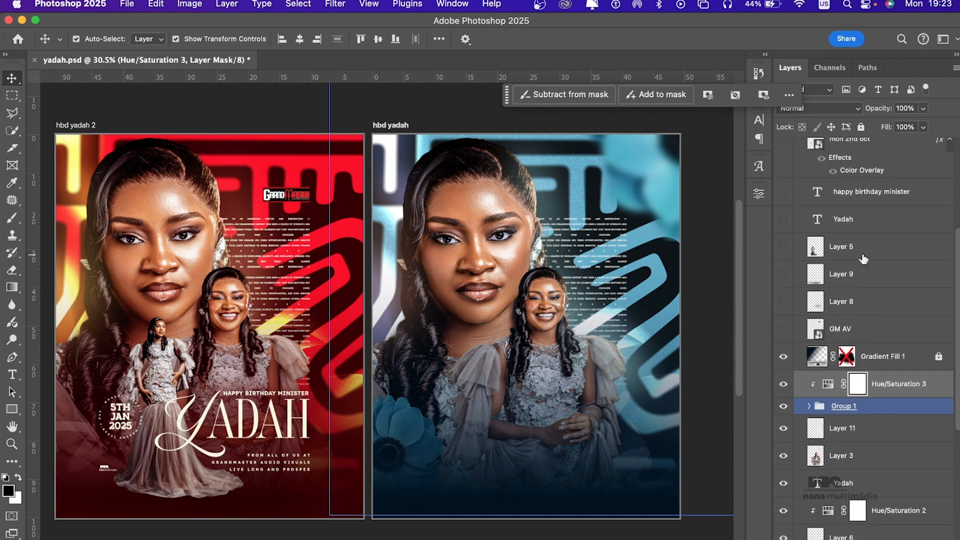
{"action": "left_click", "coordinate": [784, 330]}
{"action": "left_click", "coordinate": [783, 302]}
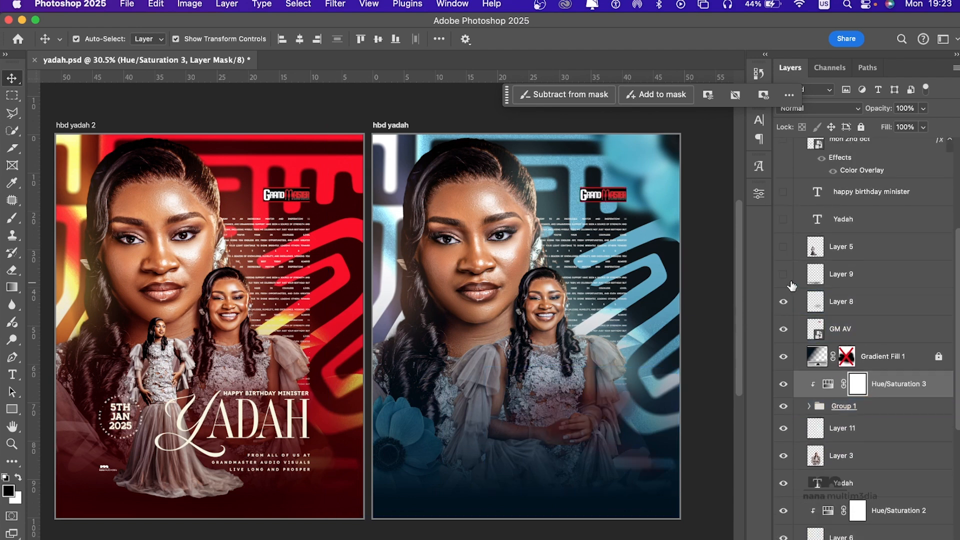
{"action": "left_click", "coordinate": [783, 246]}
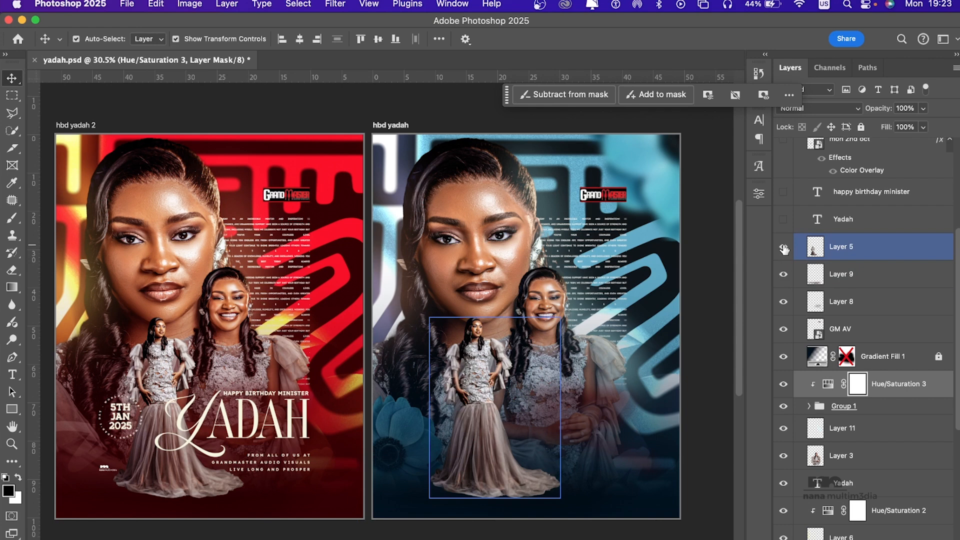
{"action": "left_click", "coordinate": [569, 307]}
{"action": "left_click", "coordinate": [484, 370]}
Step: Show the upper Yadah title, the happy birthday minister text, the mon 2nd oct date graphic and the from all of us text
{"action": "scroll", "coordinate": [850, 303], "scroll_direction": "up", "scroll_amount": 4}
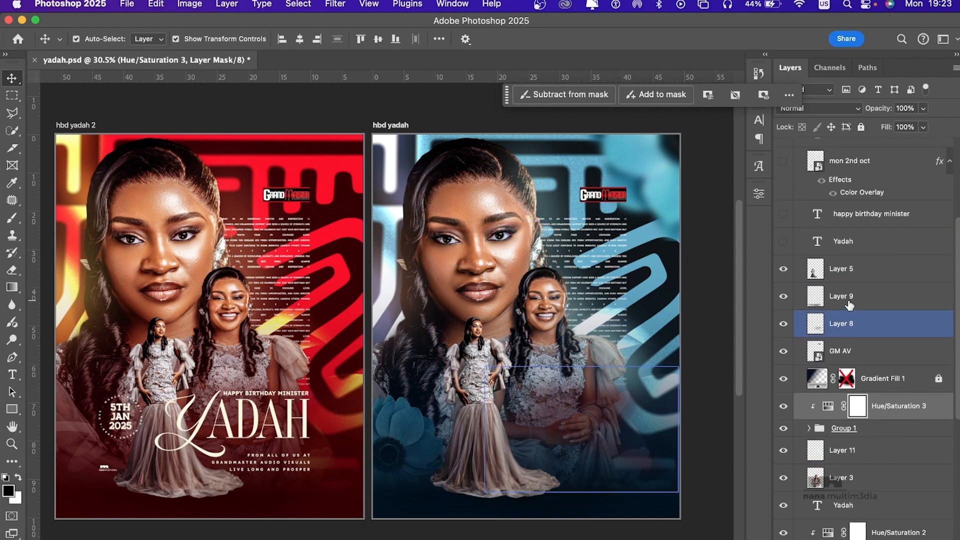
{"action": "left_click", "coordinate": [783, 317]}
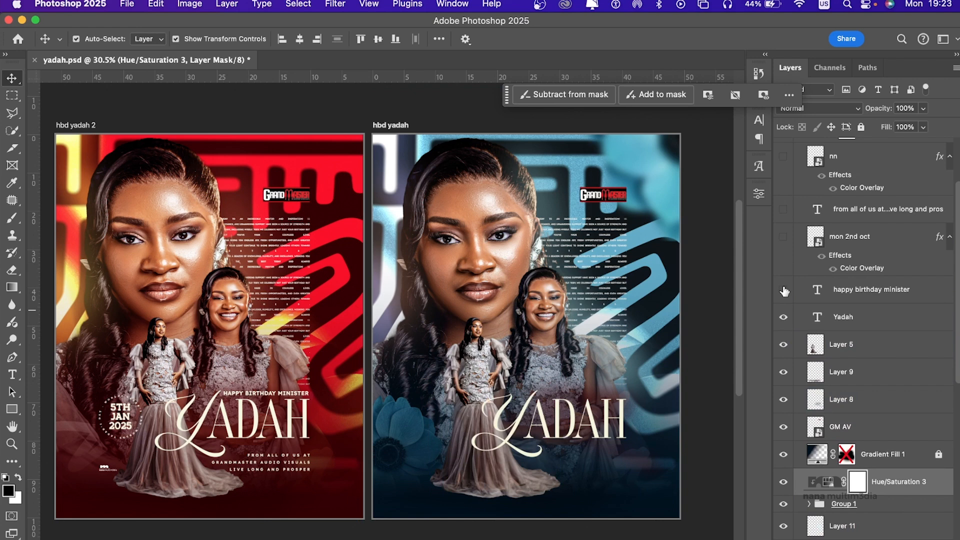
{"action": "left_click", "coordinate": [784, 290]}
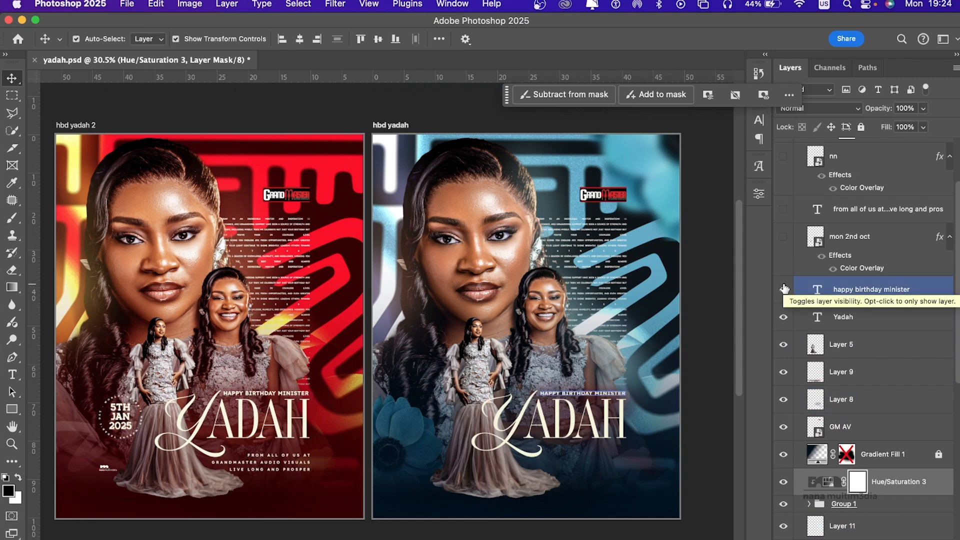
{"action": "left_click", "coordinate": [783, 236]}
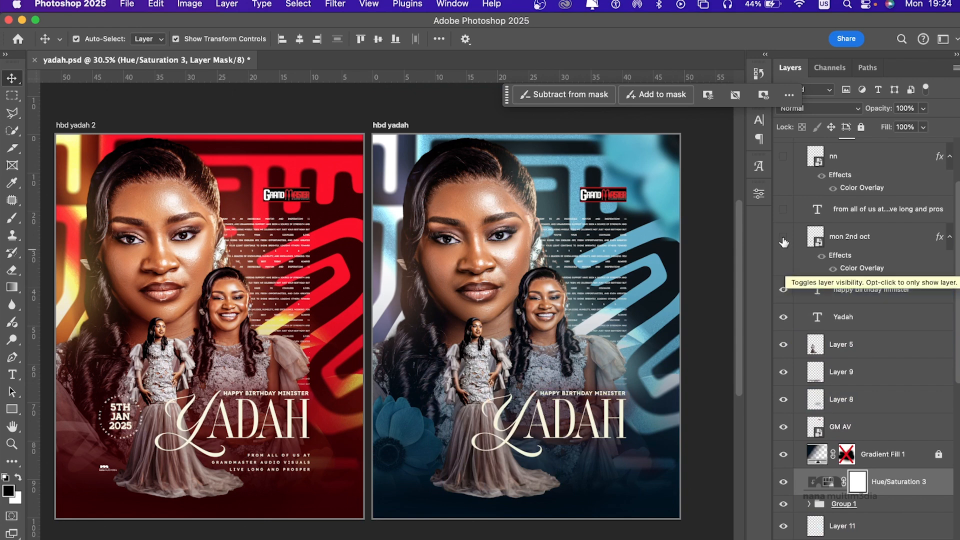
{"action": "left_click", "coordinate": [784, 208]}
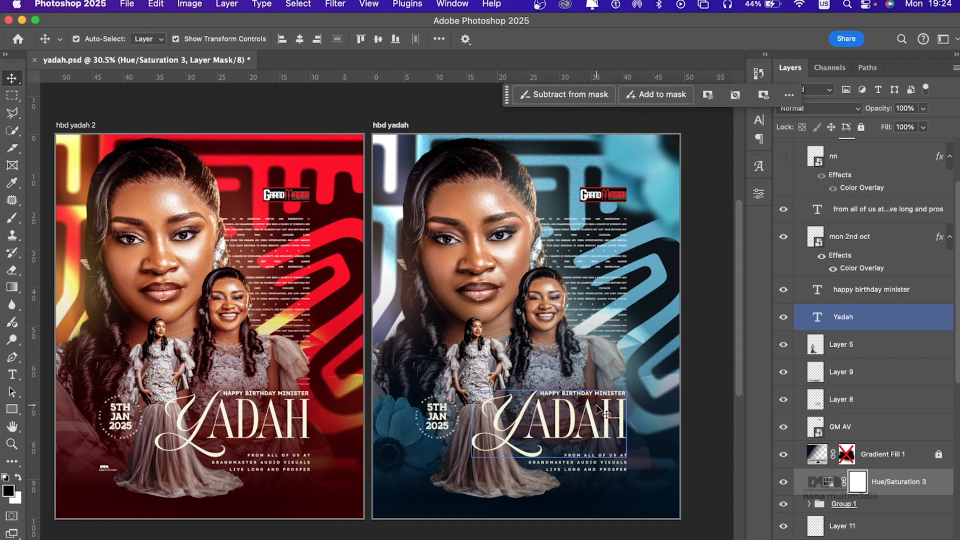
Step: Compare the area behind the Yadah title with Layer 8 hidden and shown, then leave Layer 8 hidden
{"action": "left_click", "coordinate": [874, 375]}
{"action": "left_click", "coordinate": [830, 402]}
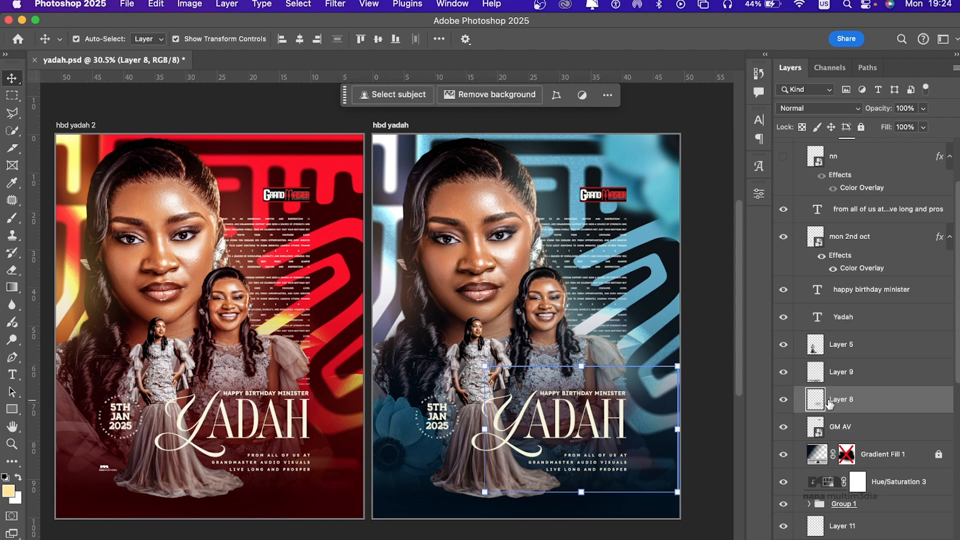
{"action": "left_click", "coordinate": [783, 400]}
{"action": "left_click", "coordinate": [598, 423]}
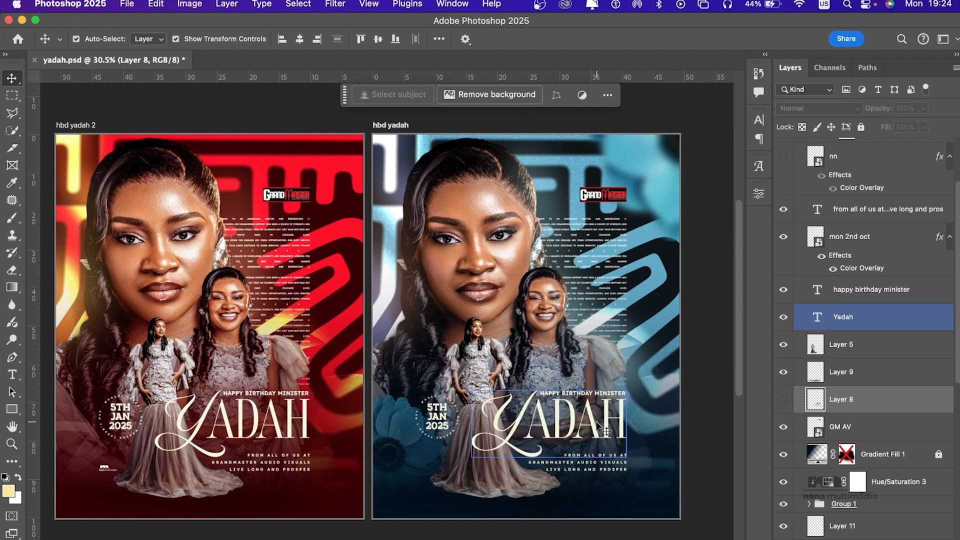
{"action": "scroll", "coordinate": [598, 423], "scroll_direction": "up", "scroll_amount": 5}
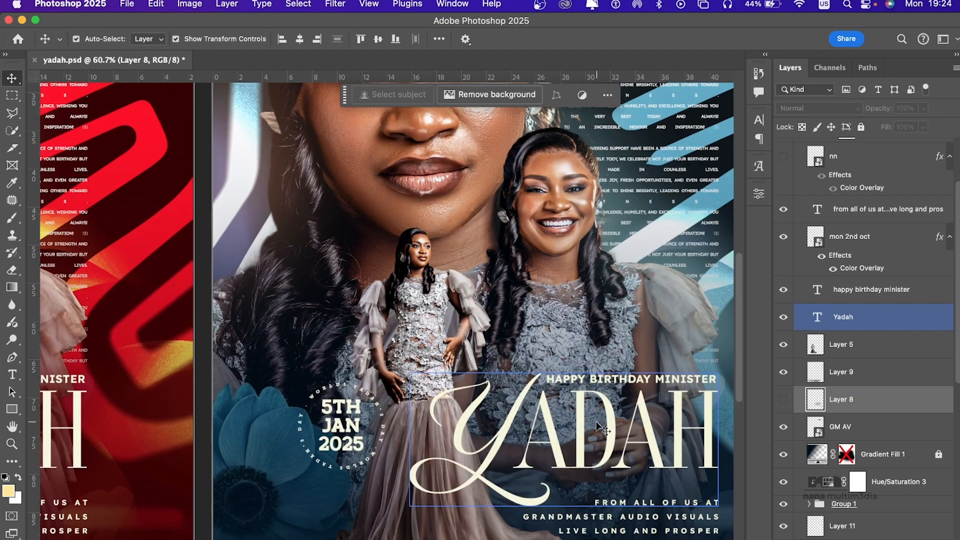
{"action": "left_click", "coordinate": [784, 399]}
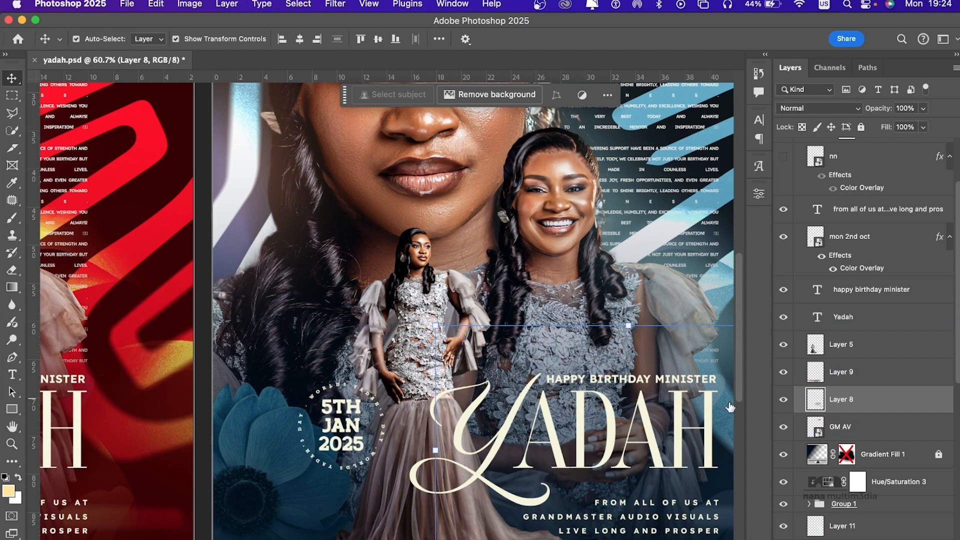
{"action": "left_click", "coordinate": [784, 400]}
Step: Show the nn logo and the Gradient Map 1 adjustment on the blue flyer, and turn Layer 8 back on
{"action": "scroll", "coordinate": [851, 355], "scroll_direction": "up", "scroll_amount": 3}
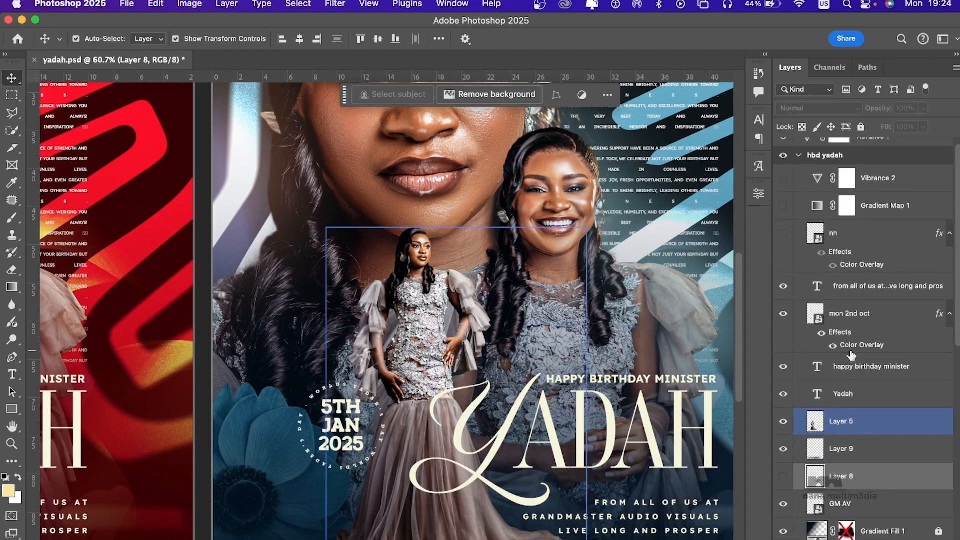
{"action": "left_click", "coordinate": [783, 233]}
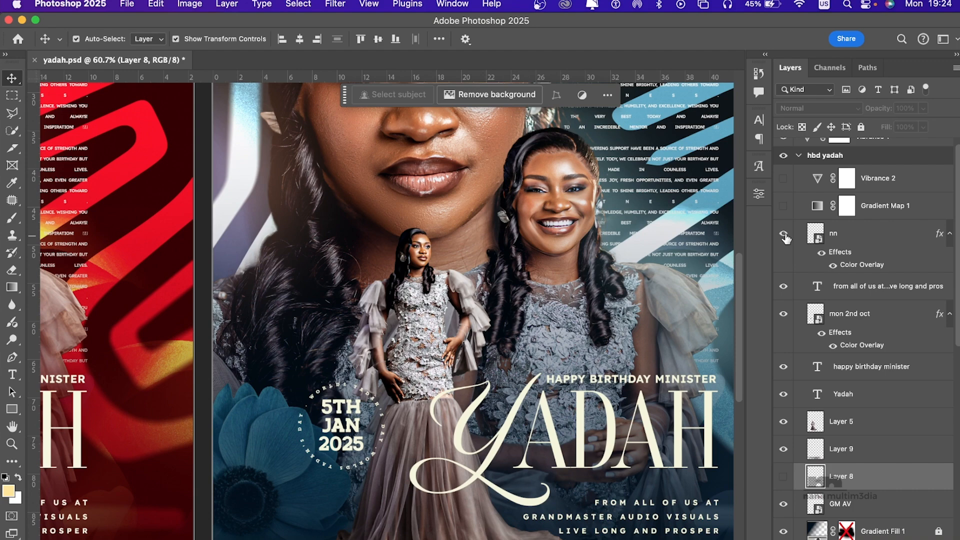
{"action": "left_click", "coordinate": [783, 210]}
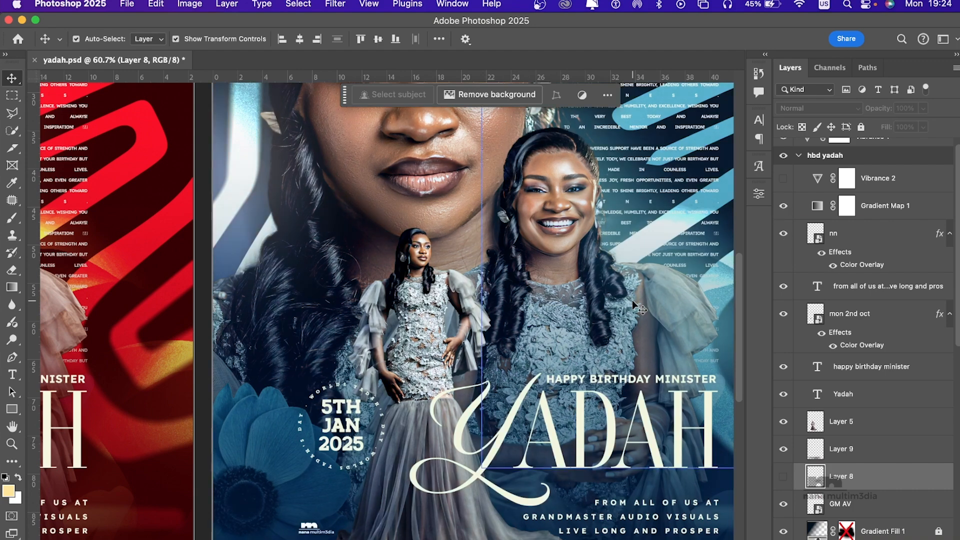
{"action": "scroll", "coordinate": [632, 300], "scroll_direction": "down", "scroll_amount": 3}
{"action": "left_click", "coordinate": [783, 477]}
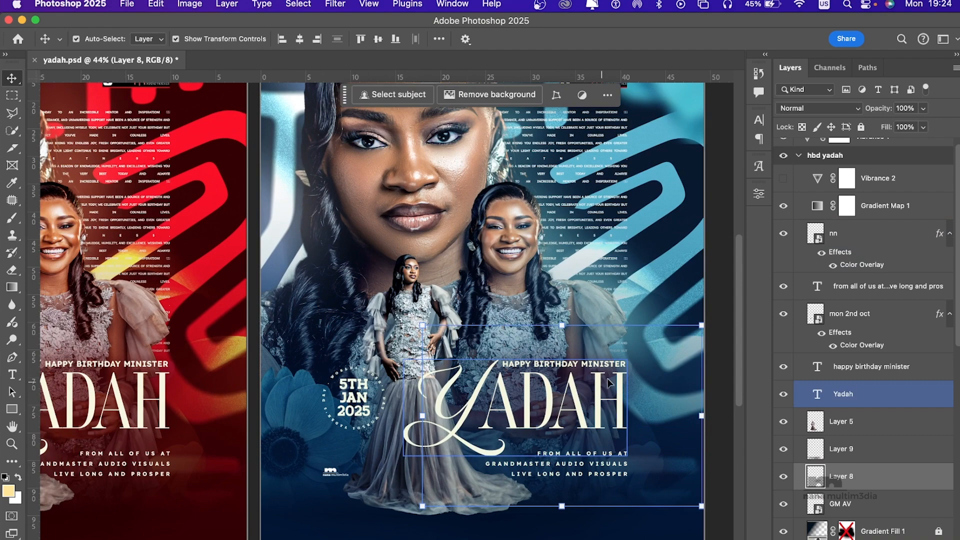
{"action": "scroll", "coordinate": [561, 398], "scroll_direction": "down", "scroll_amount": 3}
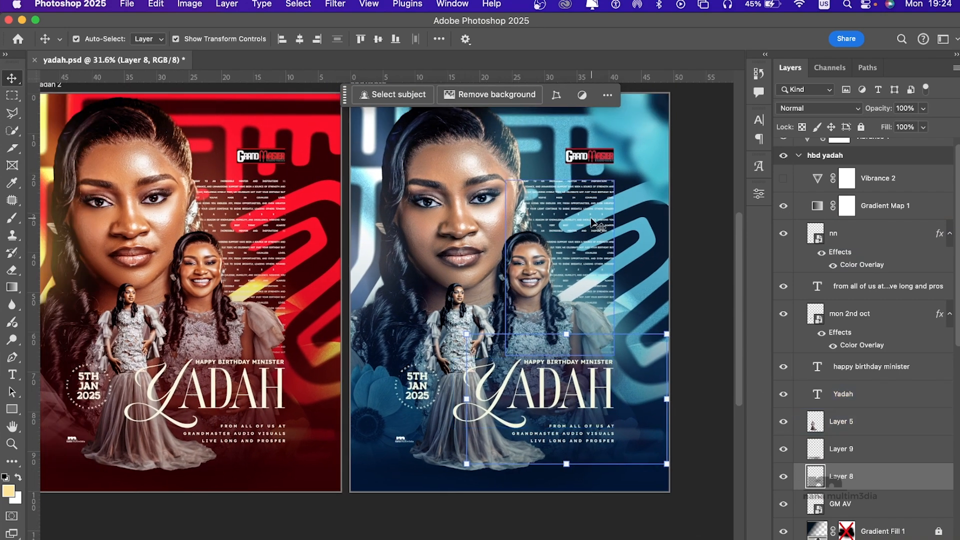
Step: Examine Gradient Map 1's gradient colours in the Gradient Editor and close it without changing them
{"action": "double_click", "coordinate": [818, 208]}
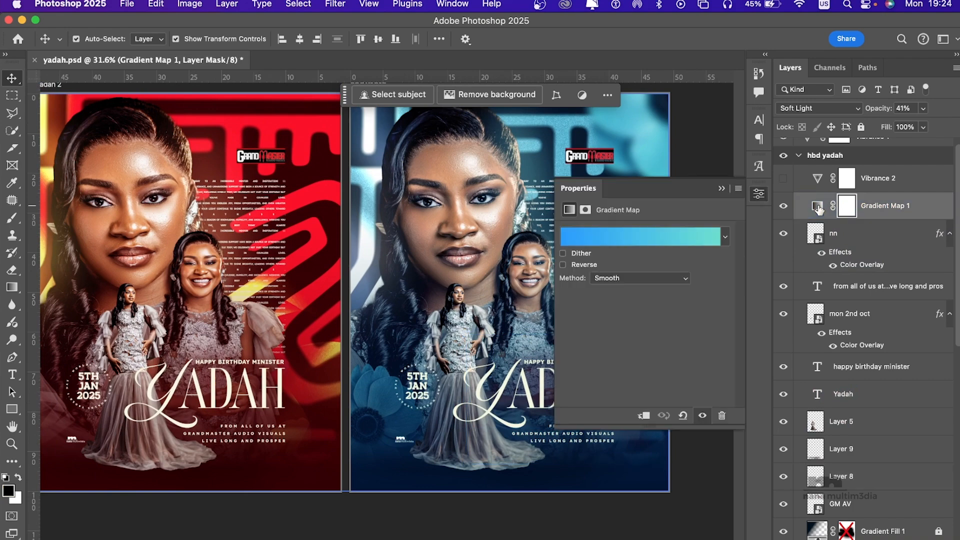
{"action": "left_click", "coordinate": [642, 230]}
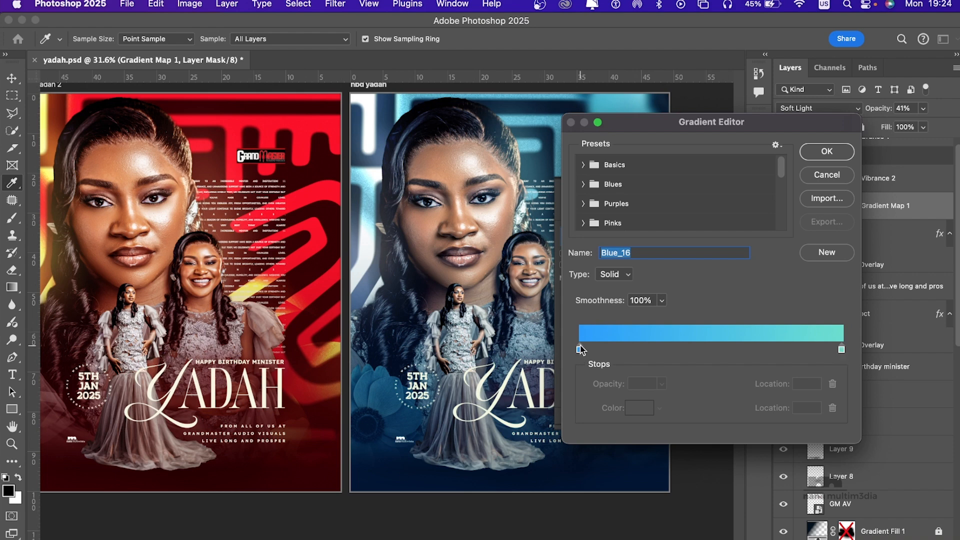
{"action": "left_click", "coordinate": [839, 153]}
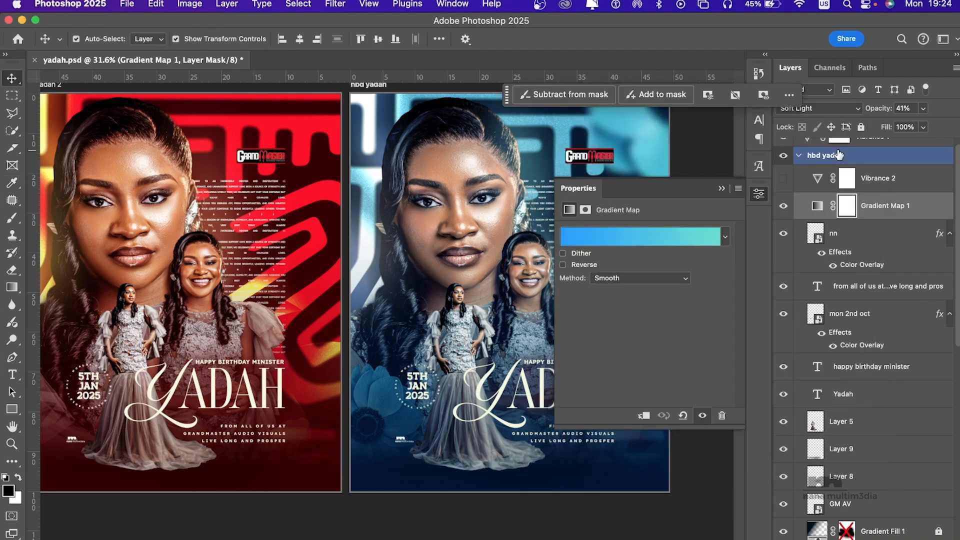
{"action": "left_click", "coordinate": [723, 189]}
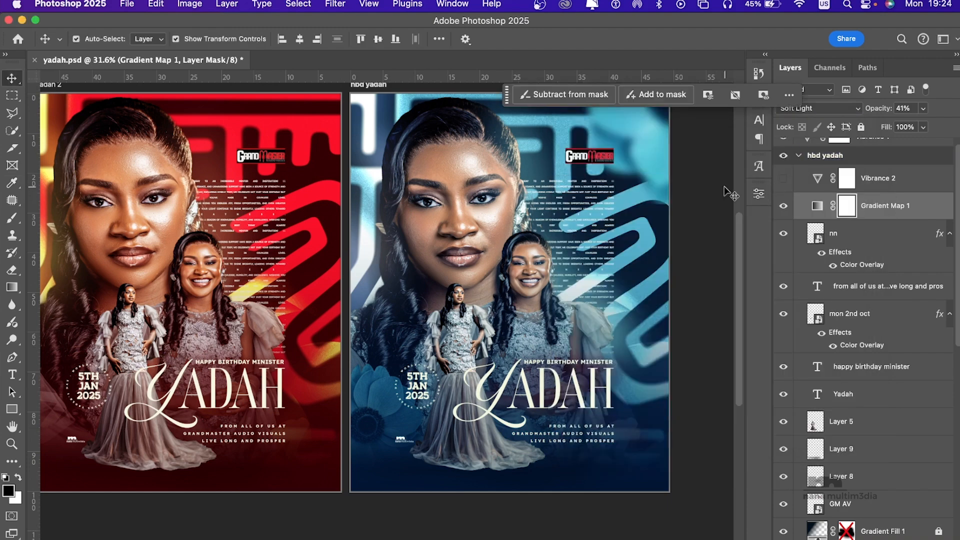
Step: Show the Vibrance 2 adjustment on the blue flyer and collapse the hbd yadah artboard
{"action": "scroll", "coordinate": [481, 219], "scroll_direction": "left", "scroll_amount": 2}
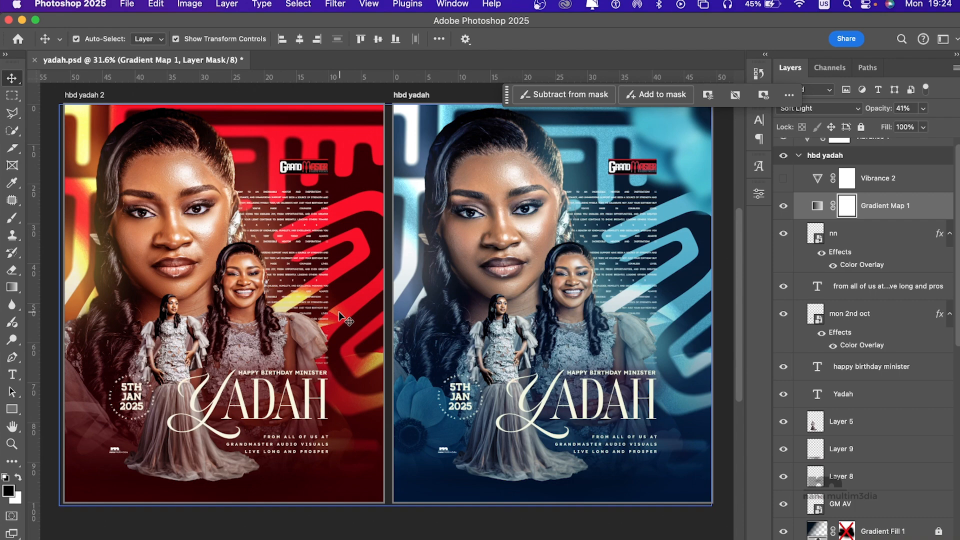
{"action": "scroll", "coordinate": [340, 316], "scroll_direction": "left", "scroll_amount": 4}
{"action": "scroll", "coordinate": [340, 316], "scroll_direction": "up", "scroll_amount": 1}
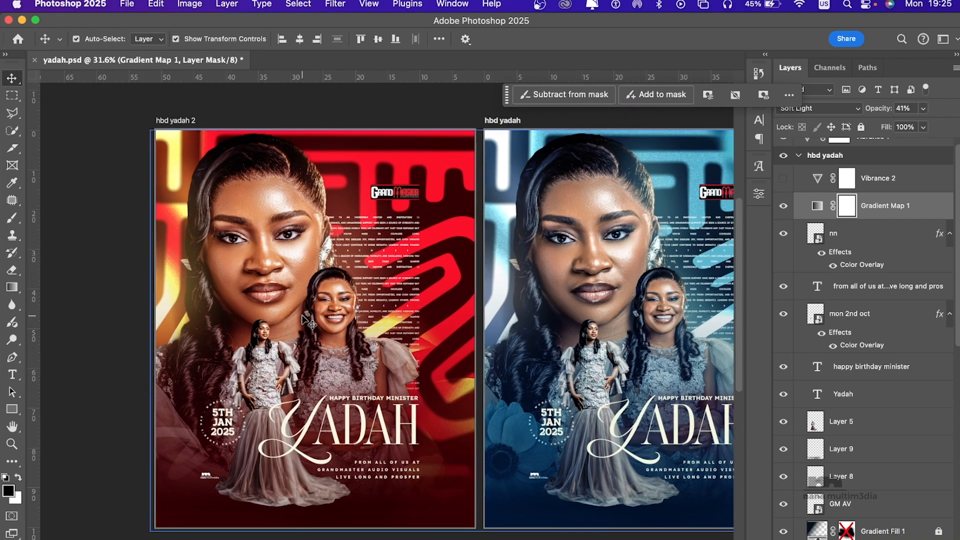
{"action": "scroll", "coordinate": [557, 331], "scroll_direction": "right", "scroll_amount": 4}
{"action": "scroll", "coordinate": [557, 331], "scroll_direction": "right", "scroll_amount": 1}
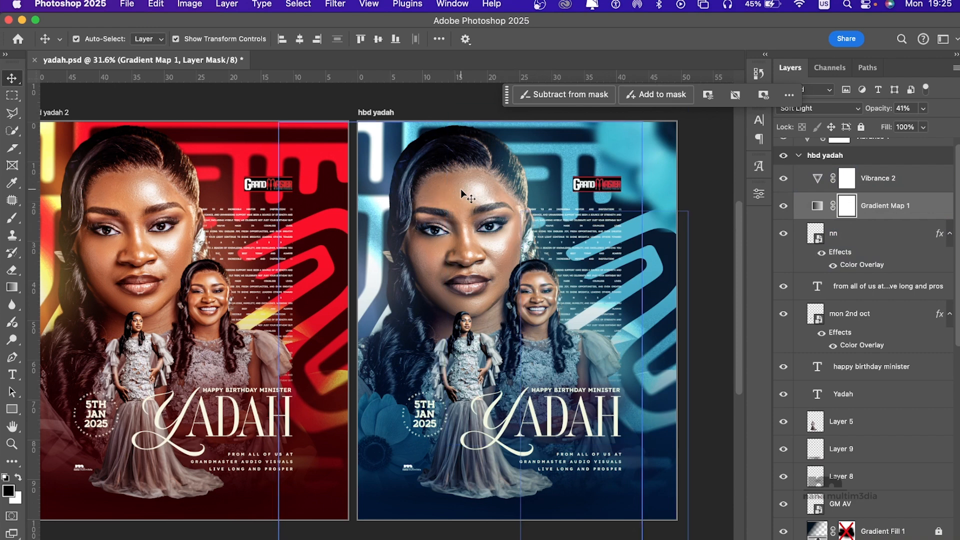
{"action": "scroll", "coordinate": [911, 244], "scroll_direction": "up", "scroll_amount": 1}
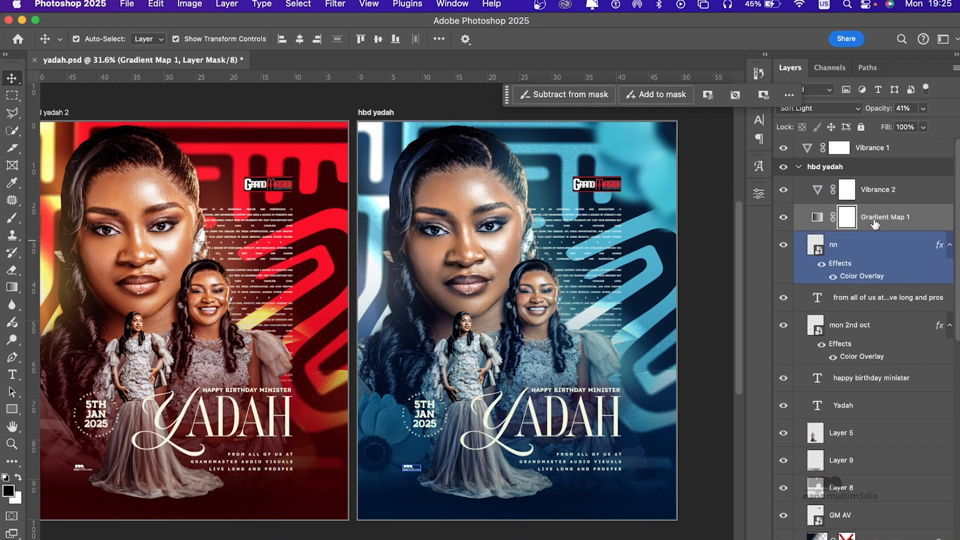
{"action": "left_click", "coordinate": [798, 167]}
{"action": "key", "text": "shift+v"}
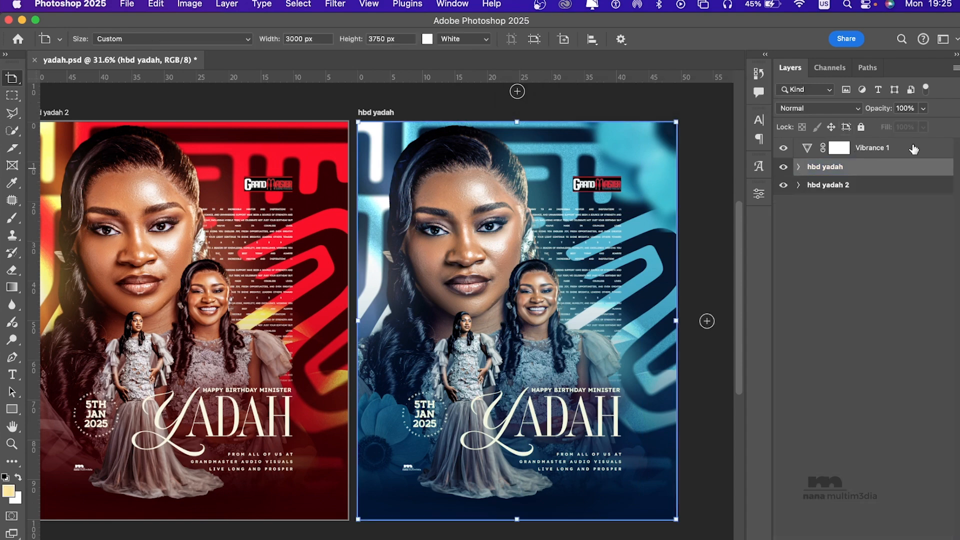
Step: Compare both flyers with Vibrance 1 off and on, and examine its vibrance and saturation settings
{"action": "left_click", "coordinate": [902, 152]}
{"action": "left_click", "coordinate": [784, 148]}
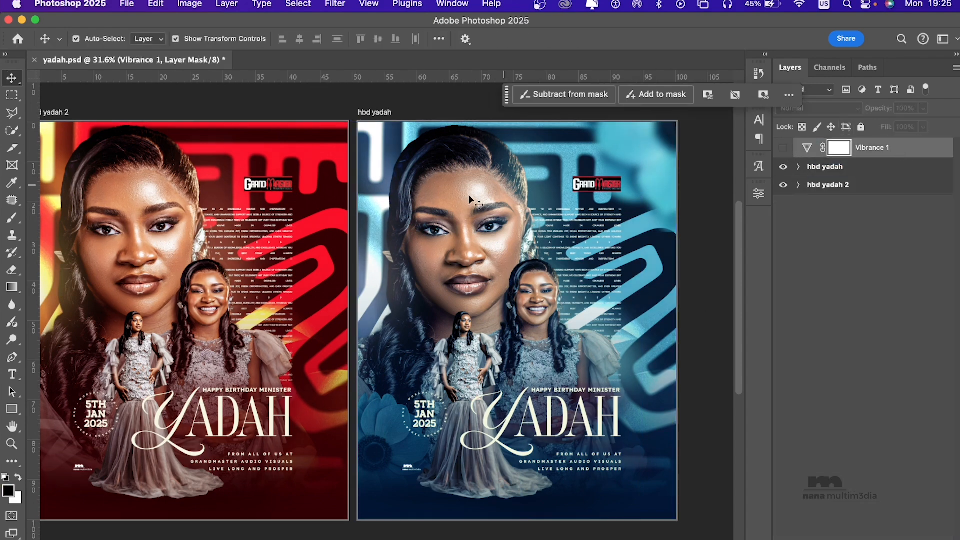
{"action": "left_click", "coordinate": [784, 148]}
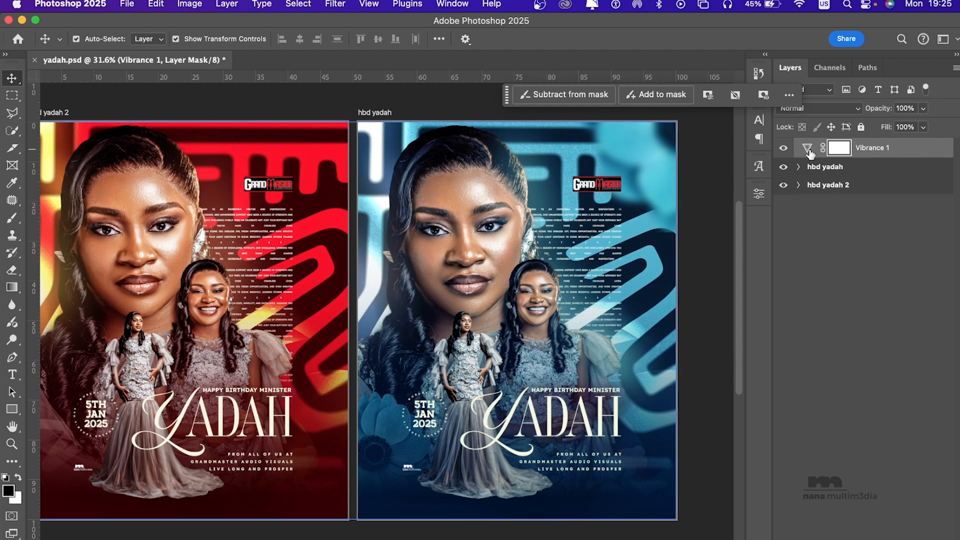
{"action": "double_click", "coordinate": [807, 148]}
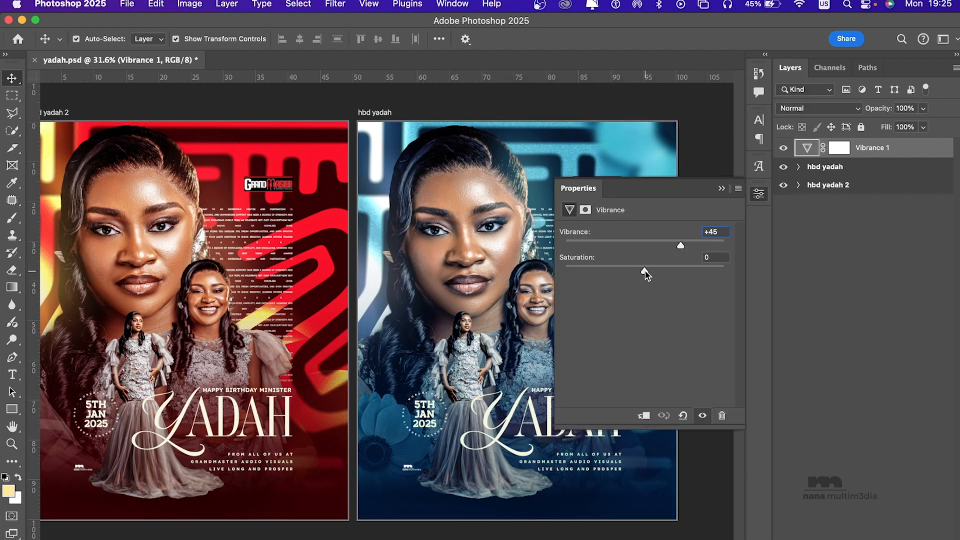
{"action": "left_click", "coordinate": [720, 188]}
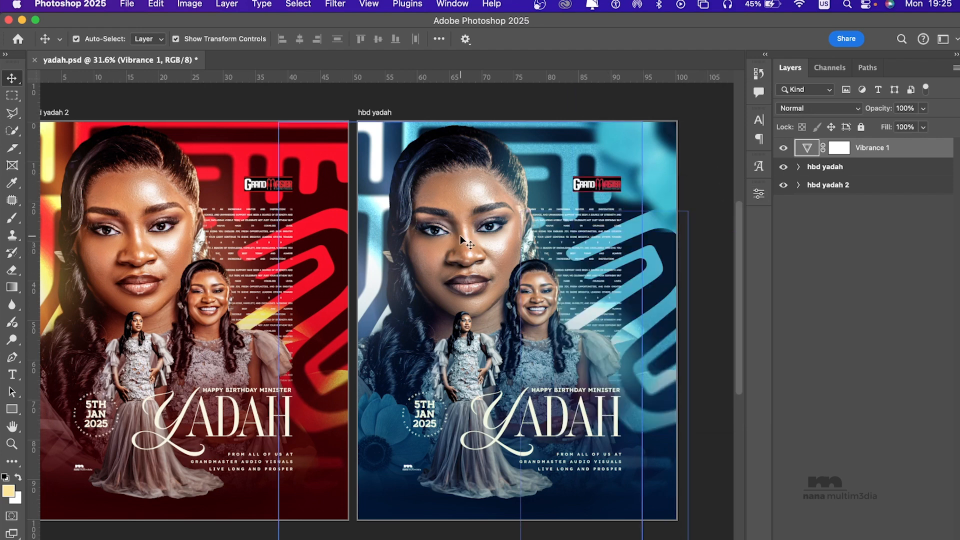
{"action": "scroll", "coordinate": [460, 240], "scroll_direction": "left", "scroll_amount": 3}
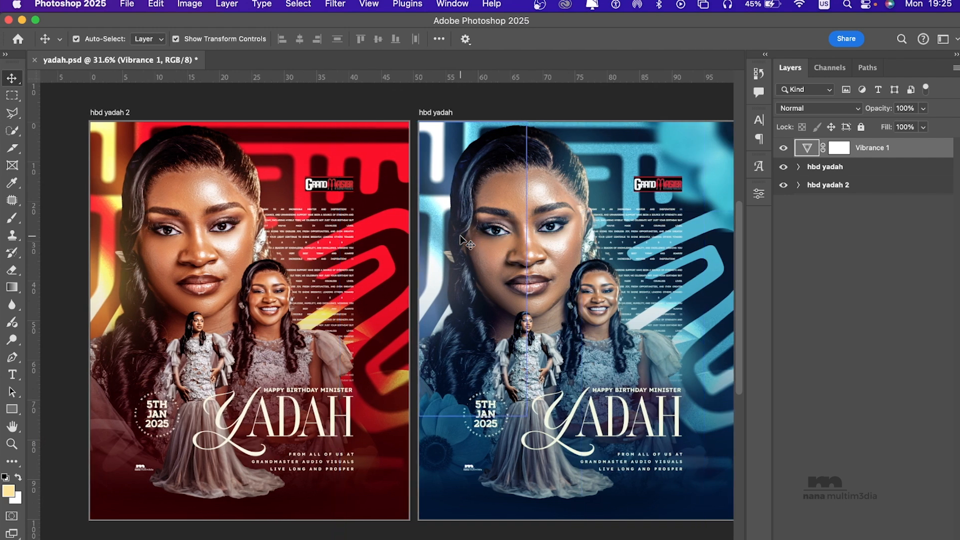